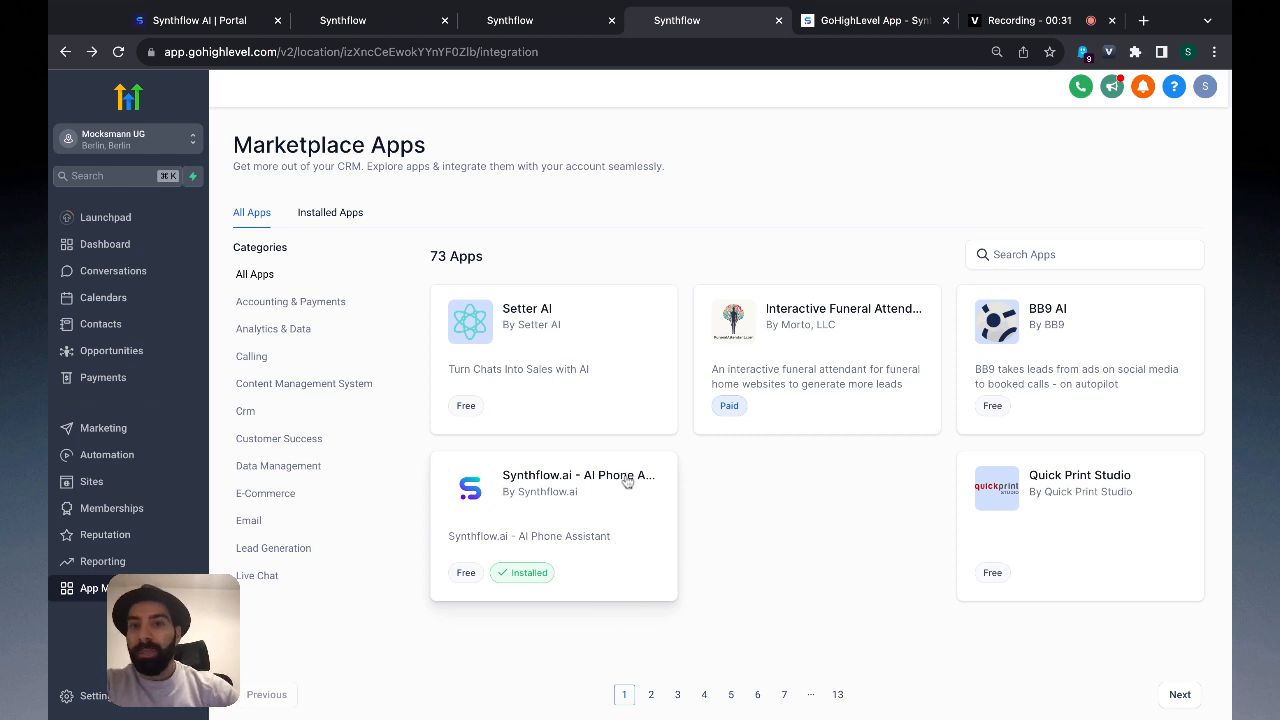
- Switch to the GoHighLevel workflow builder, return to the Agent One workflow list, and open the Make Phone Call workflow
{"action": "left_click", "coordinate": [361, 33]}
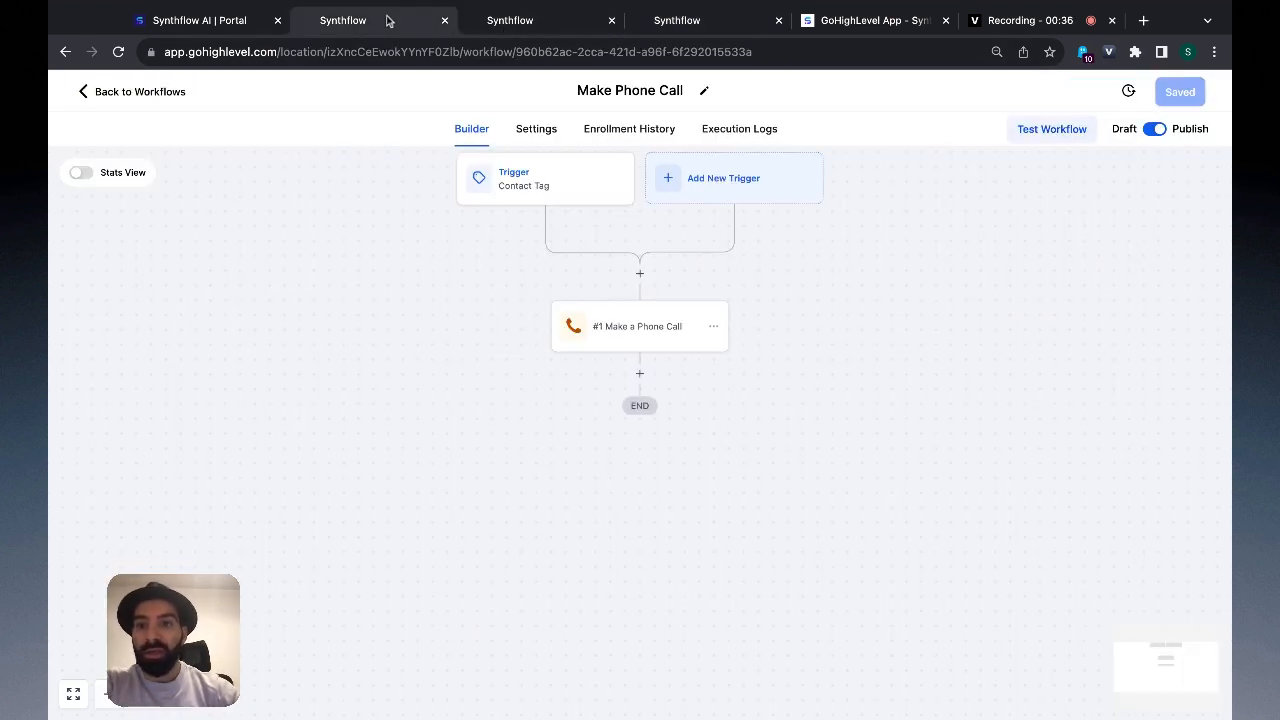
{"action": "left_click", "coordinate": [135, 94]}
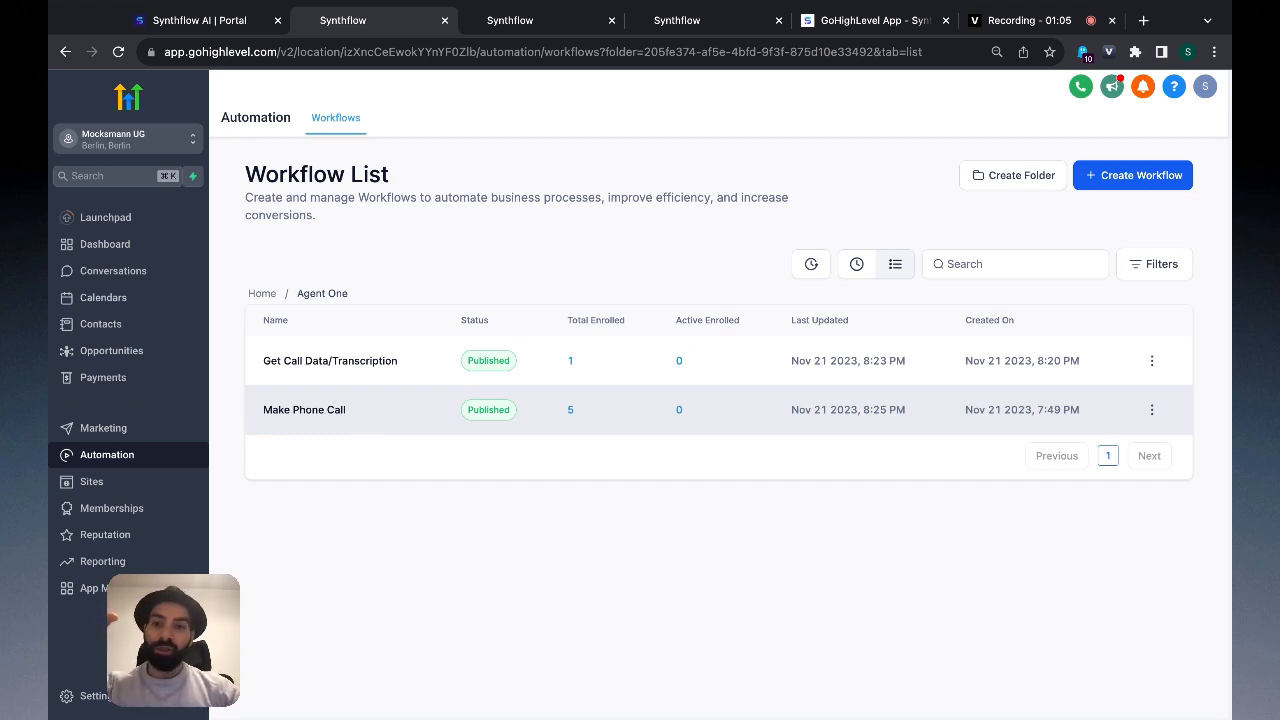
{"action": "left_click", "coordinate": [306, 421]}
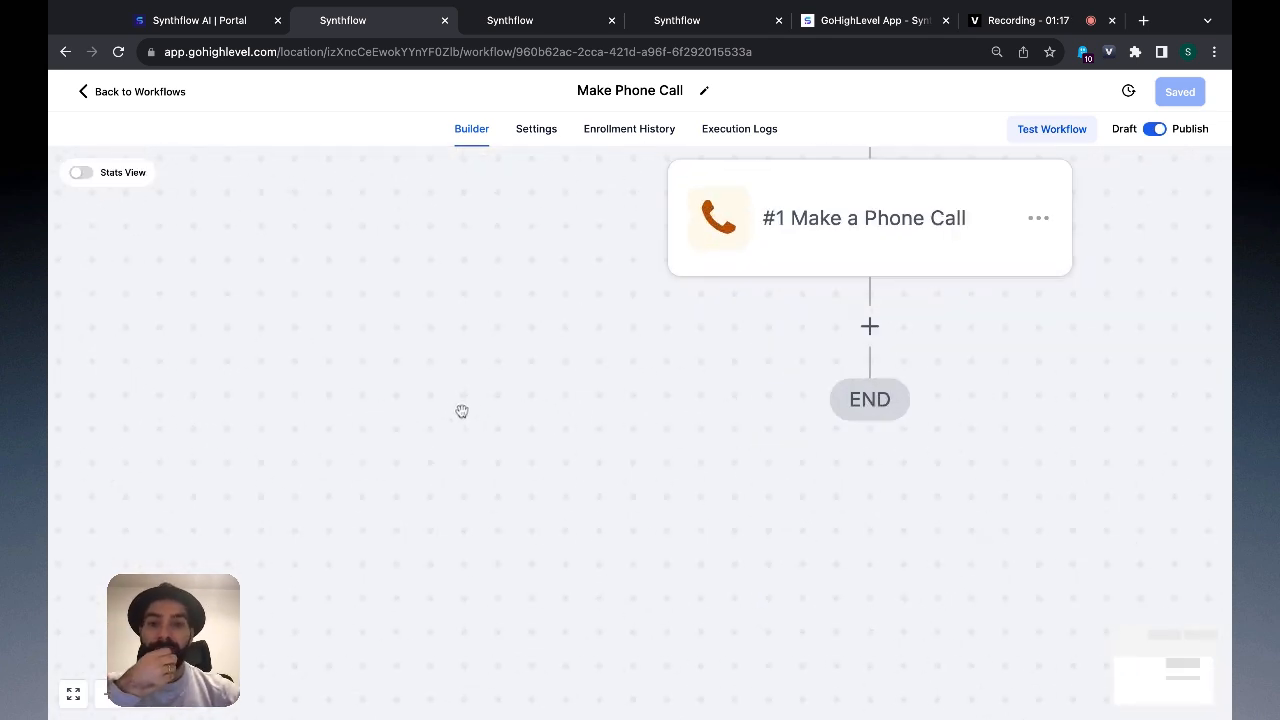
- Review the Contact Tag trigger's type and tag filter in the workflow, leaving its settings as they are
{"action": "scroll", "coordinate": [462, 411], "scroll_direction": "up", "scroll_amount": 1}
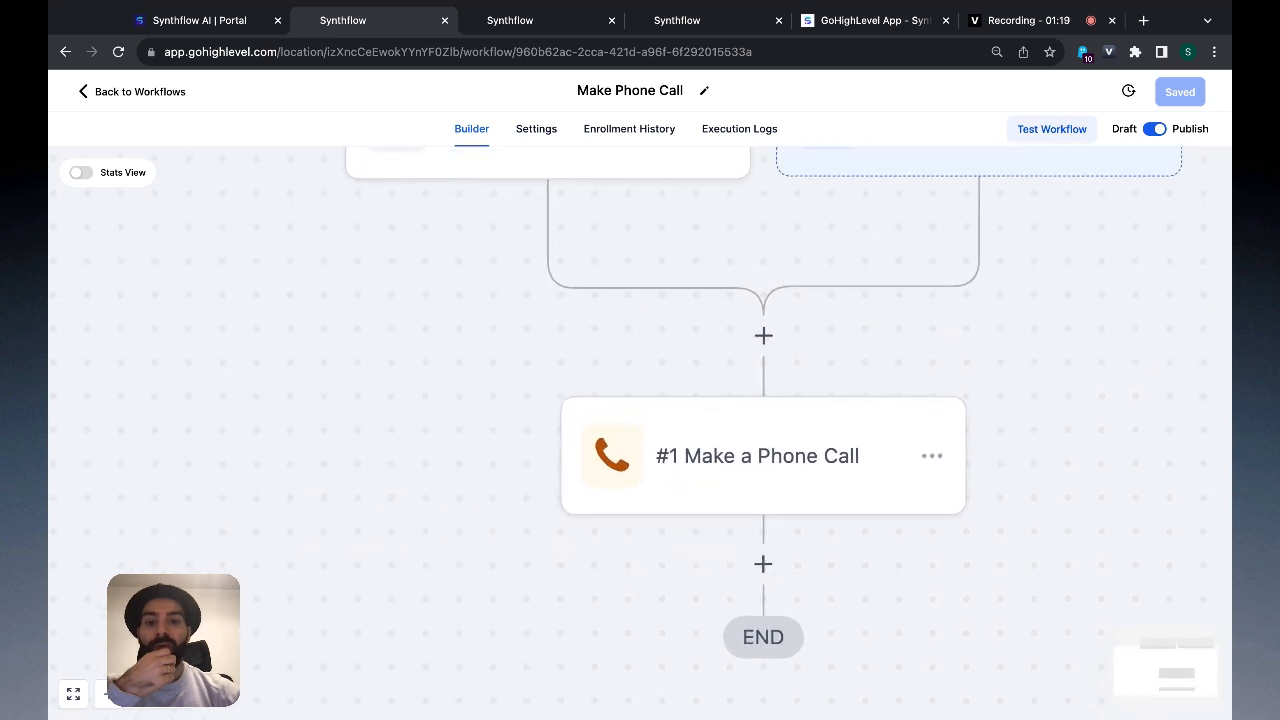
{"action": "scroll", "coordinate": [462, 411], "scroll_direction": "down", "scroll_amount": 5}
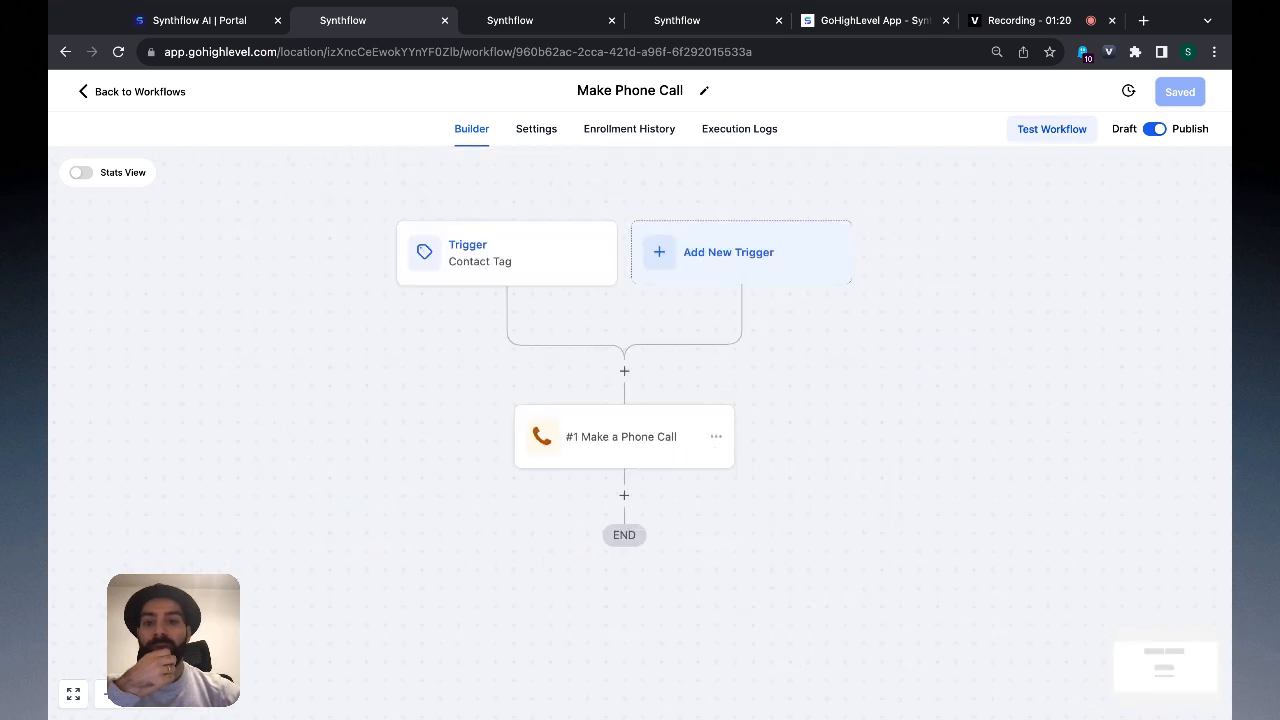
{"action": "left_click", "coordinate": [507, 277]}
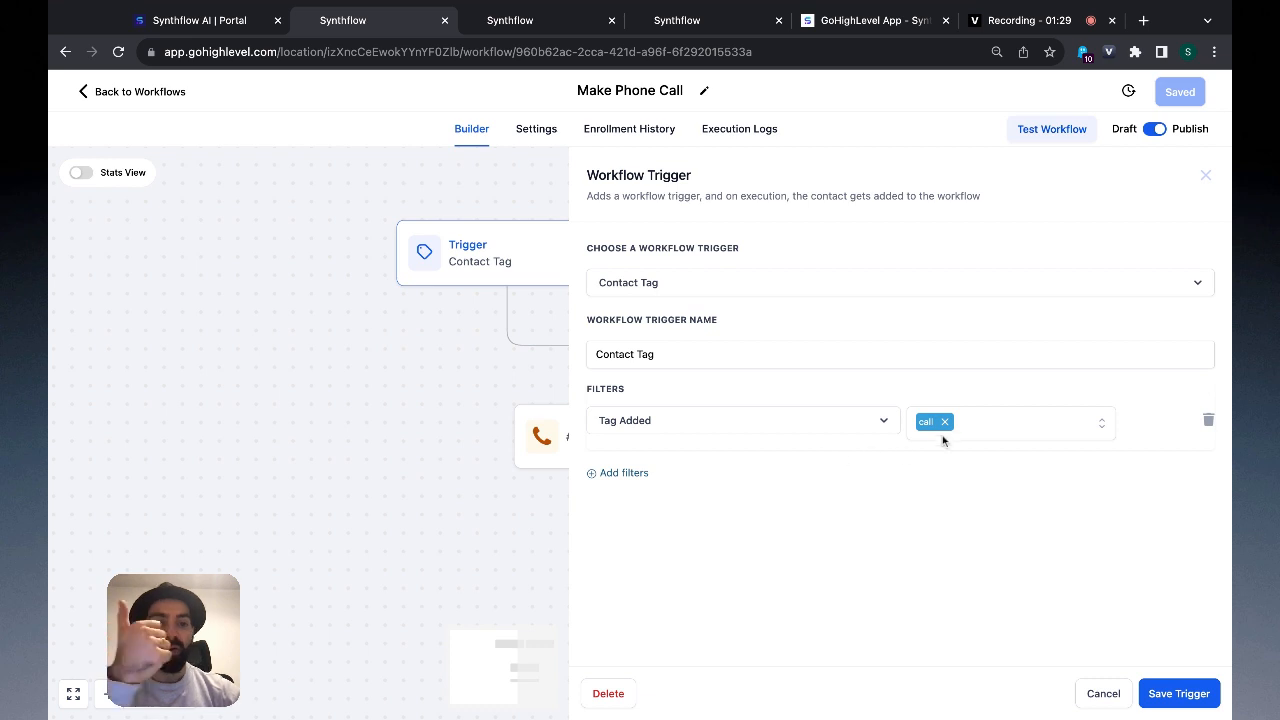
{"action": "left_click", "coordinate": [467, 450]}
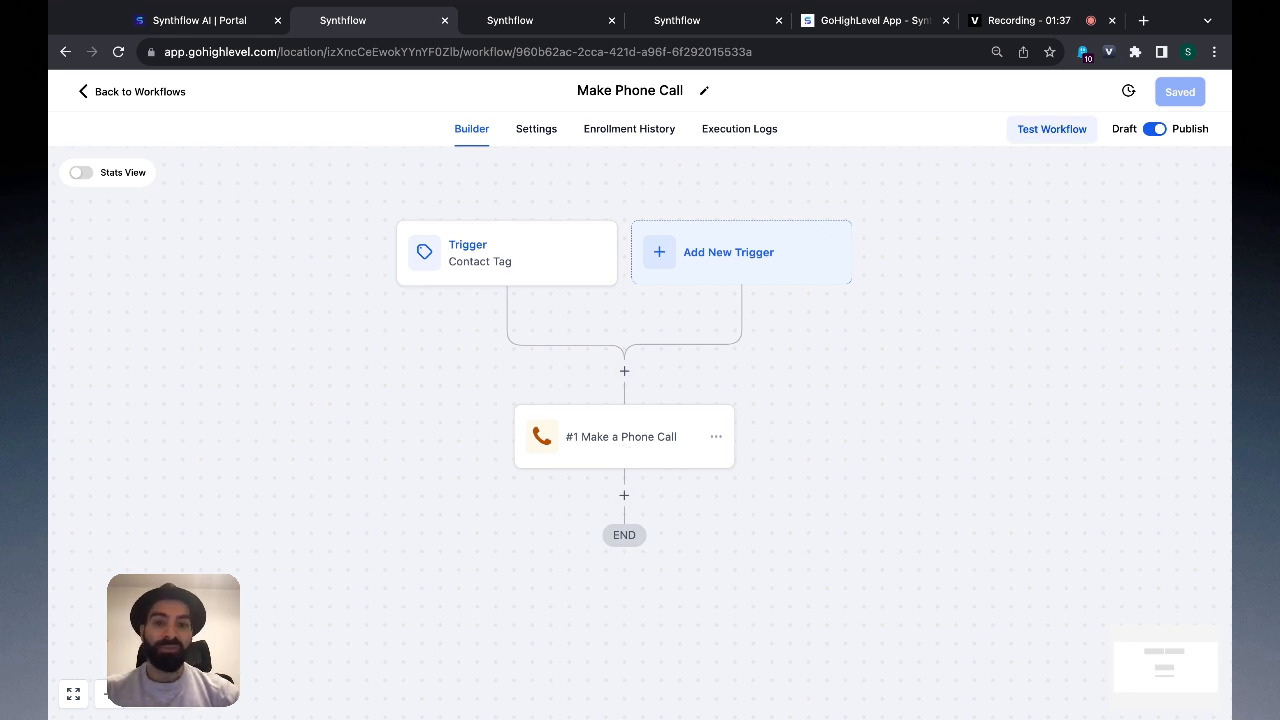
- Browse the actions available after the phone call step to find the Synthflow.ai actions, without adding one
{"action": "left_click", "coordinate": [624, 495]}
{"action": "scroll", "coordinate": [936, 483], "scroll_direction": "down", "scroll_amount": 3}
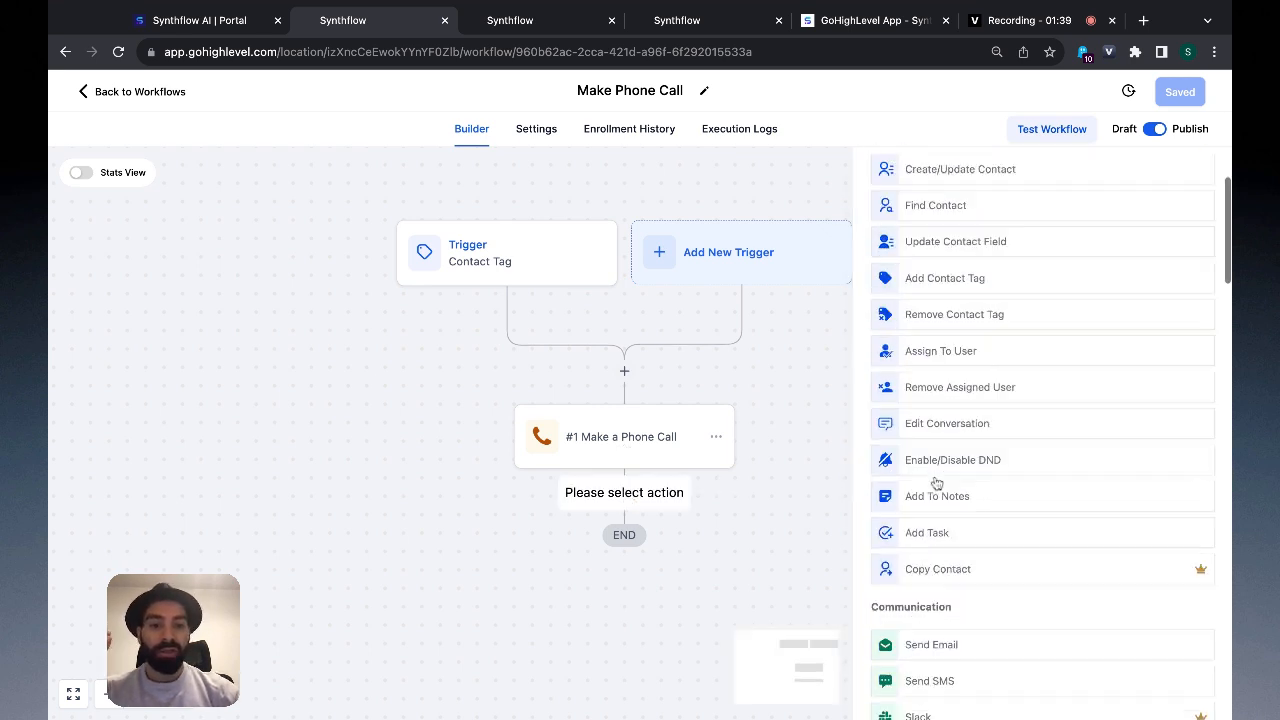
{"action": "scroll", "coordinate": [936, 483], "scroll_direction": "down", "scroll_amount": 15}
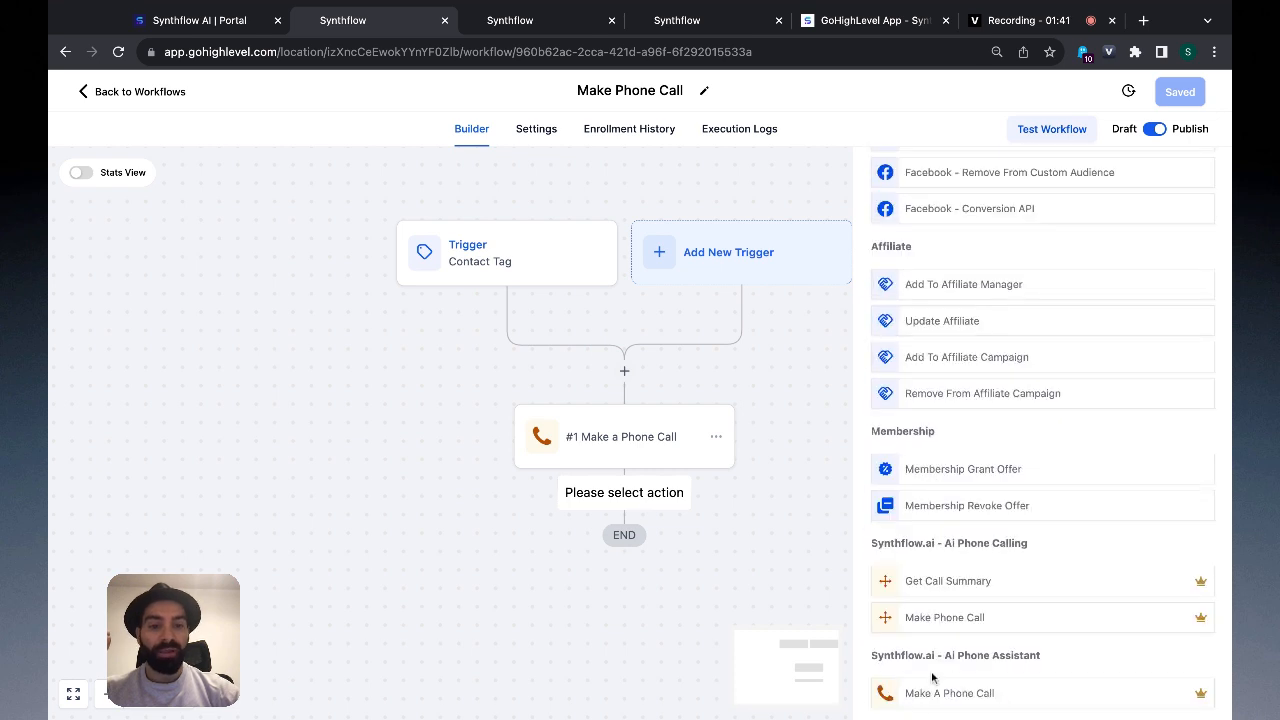
{"action": "left_click", "coordinate": [762, 592]}
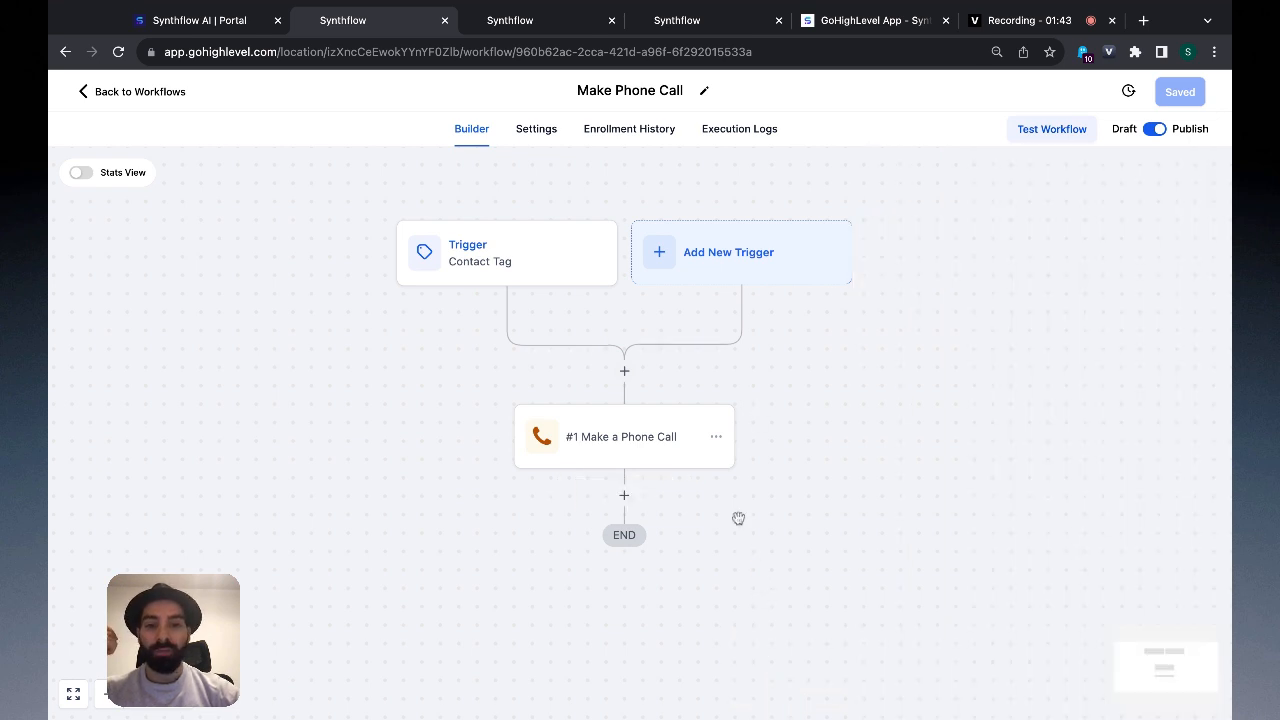
- Open the Make a Phone Call action's settings and inspect its Model field
{"action": "left_click", "coordinate": [646, 451]}
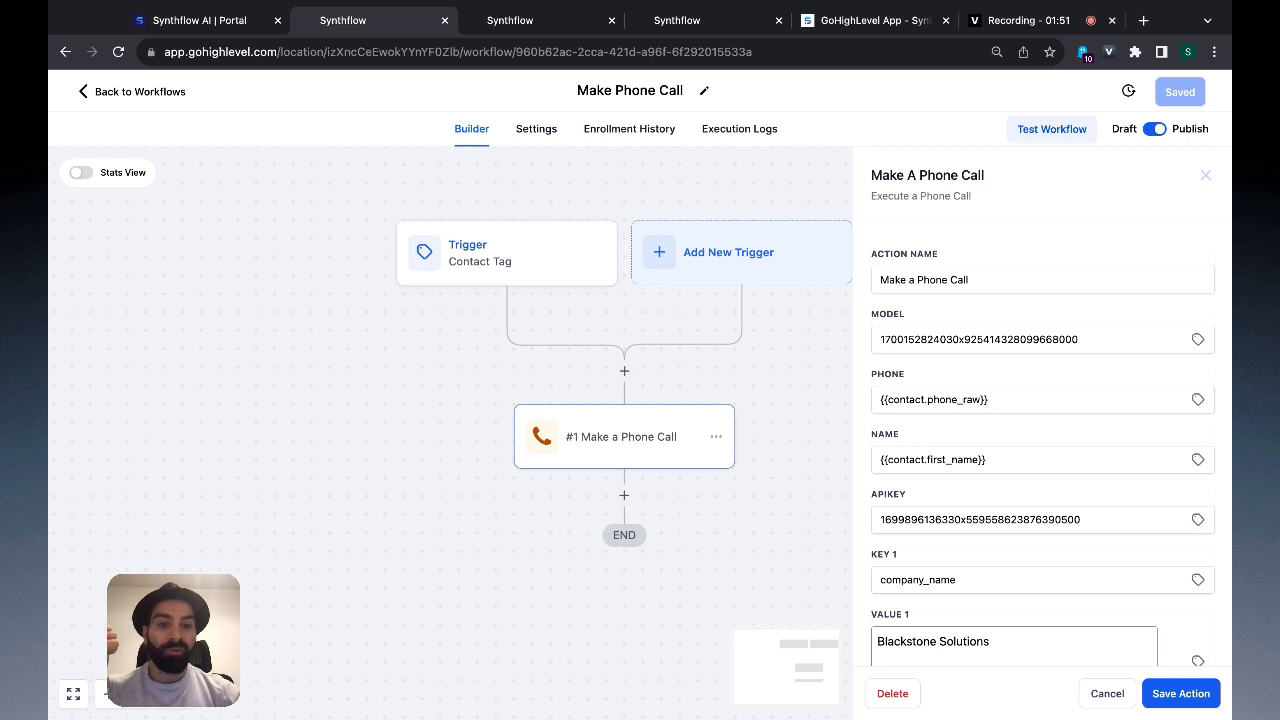
{"action": "double_click", "coordinate": [937, 340]}
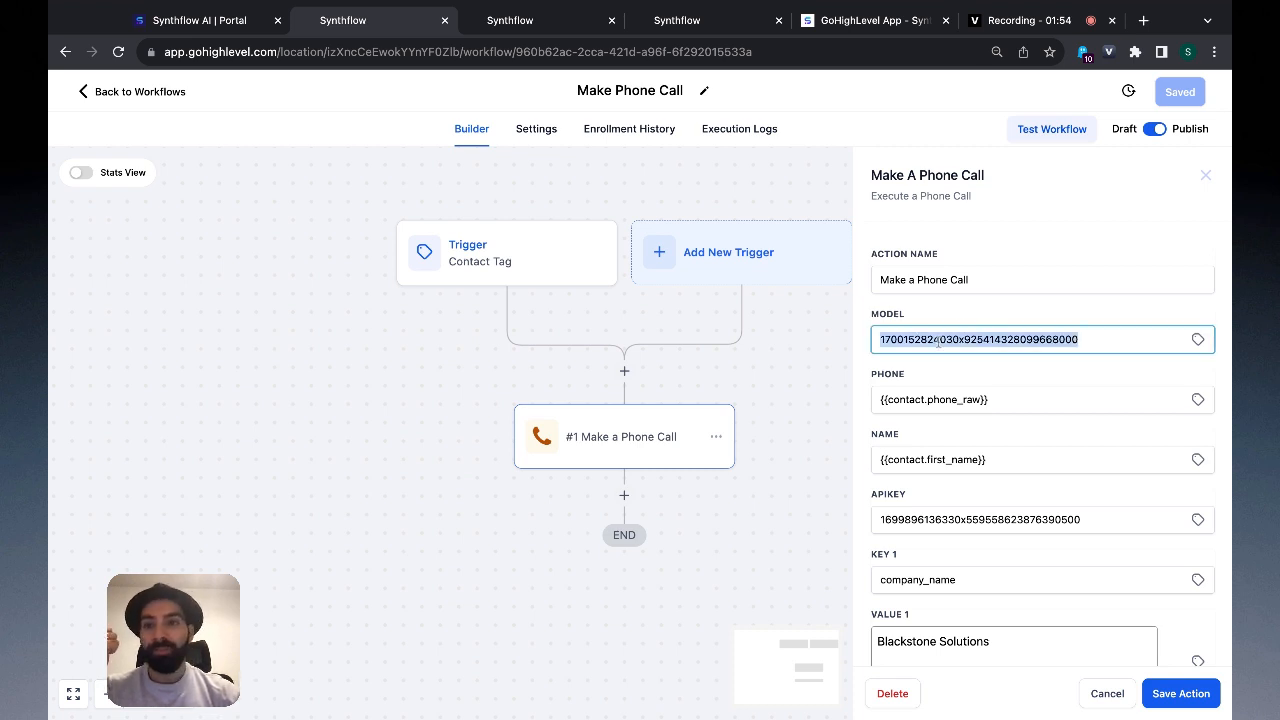
- Switch to the Synthflow portal and show the Nina agent's assistant configuration page
{"action": "left_click", "coordinate": [228, 30]}
{"action": "scroll", "coordinate": [460, 450], "scroll_direction": "up", "scroll_amount": 5}
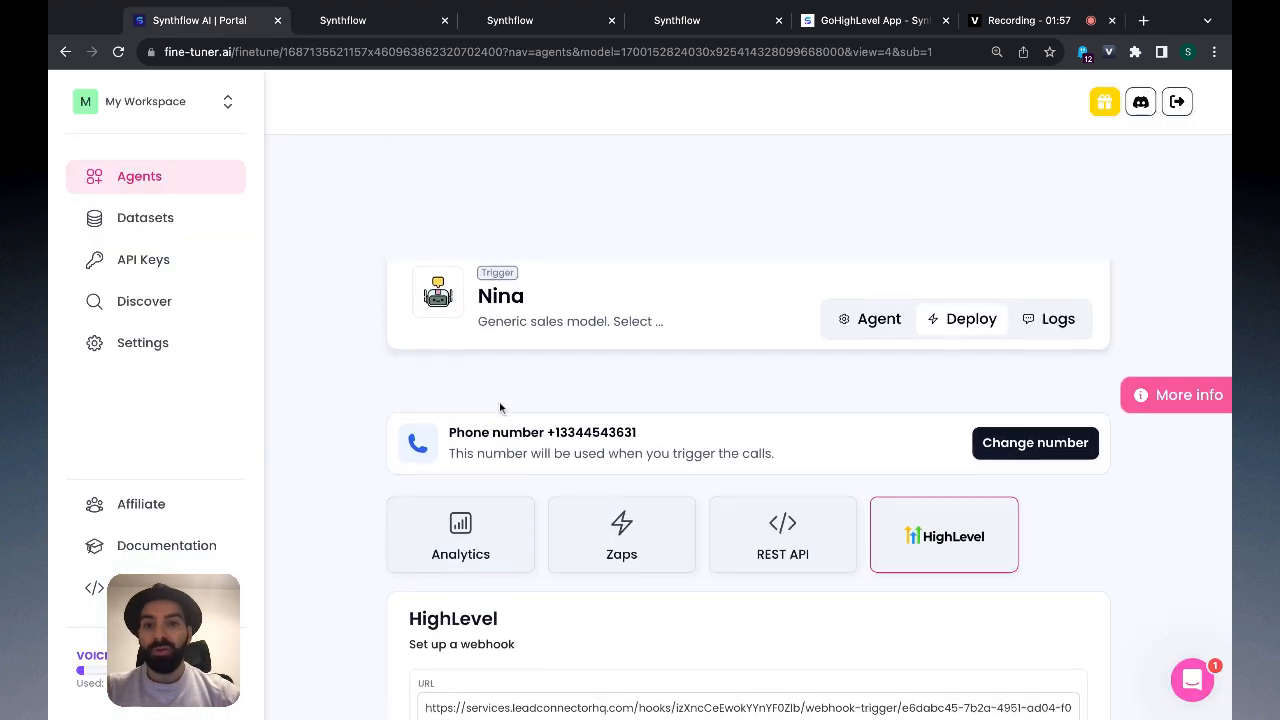
{"action": "left_click", "coordinate": [875, 299]}
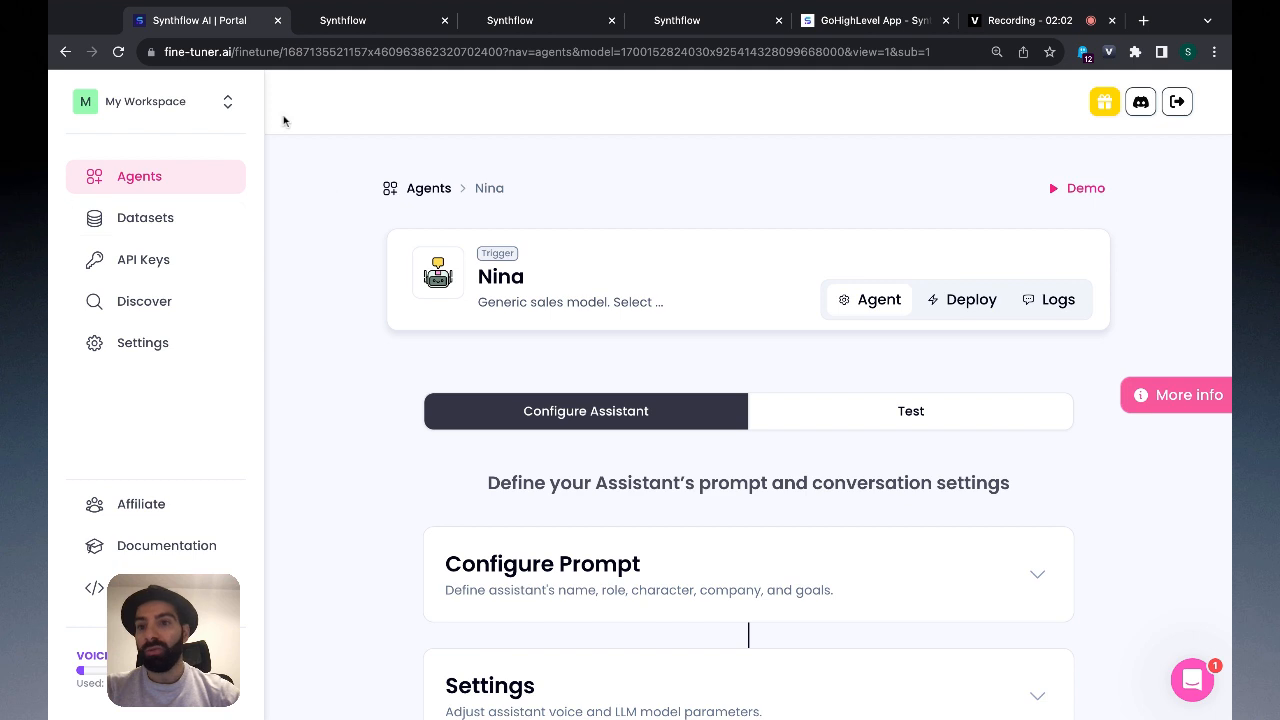
{"action": "scroll", "coordinate": [400, 400], "scroll_direction": "down", "scroll_amount": 2}
{"action": "scroll", "coordinate": [400, 400], "scroll_direction": "up", "scroll_amount": 3}
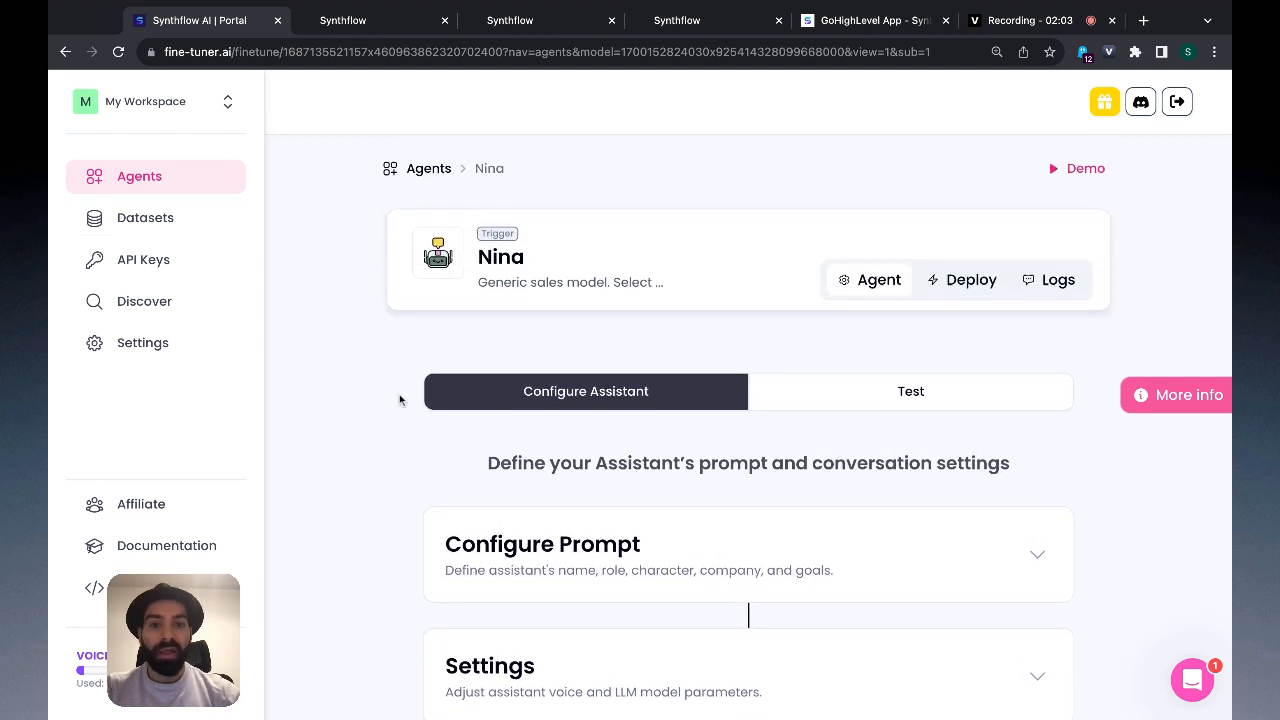
- Reveal and copy Nina's Model ID from the agent's model information, closing the information afterward
{"action": "left_click", "coordinate": [1188, 398]}
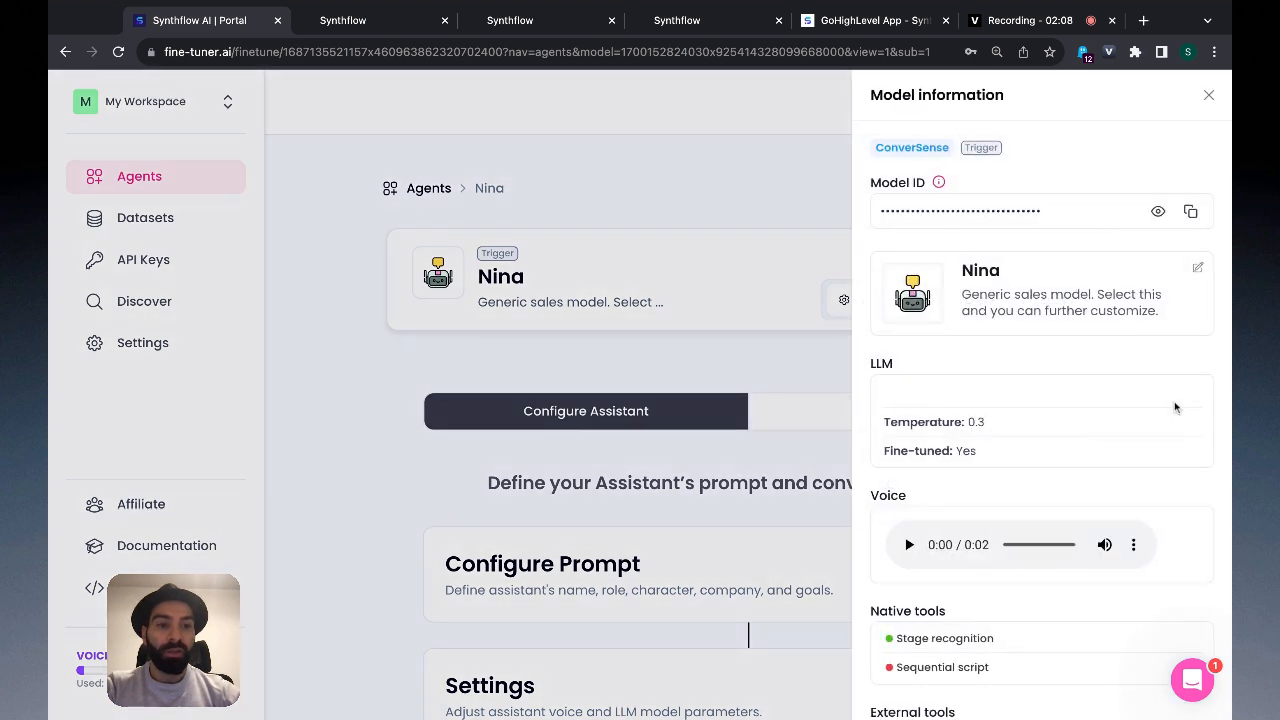
{"action": "left_click", "coordinate": [1158, 215]}
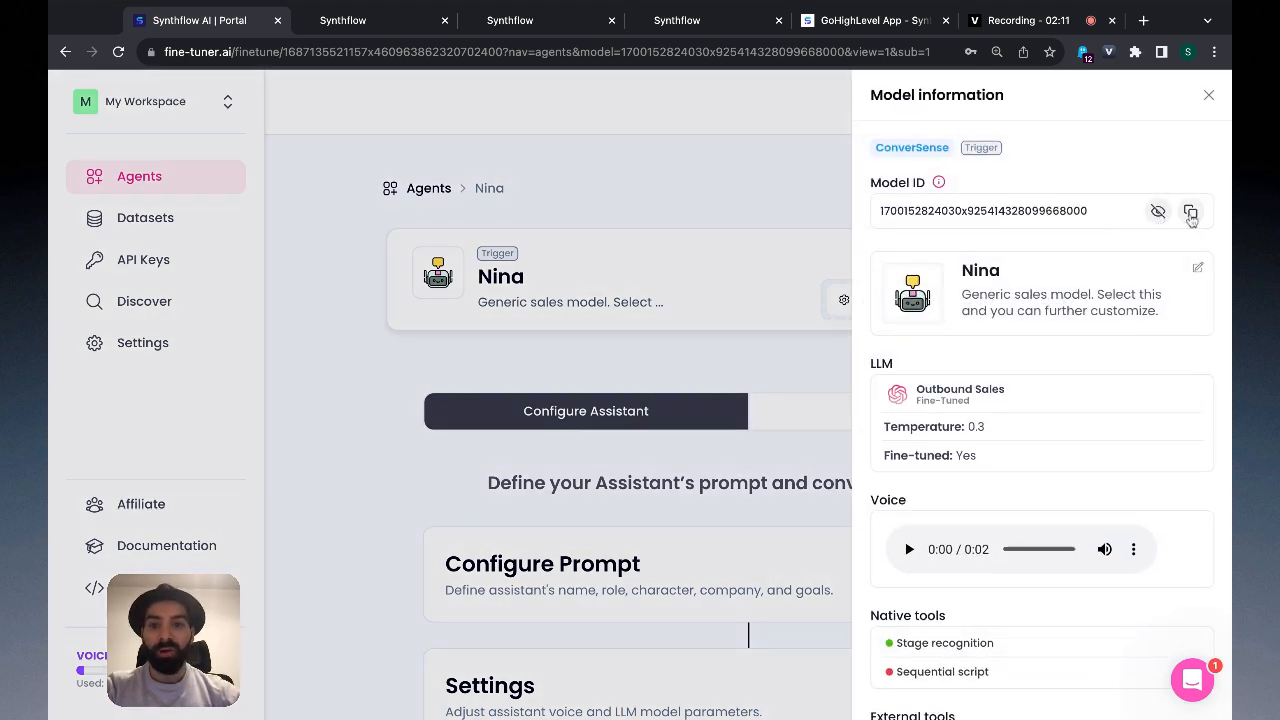
{"action": "left_click", "coordinate": [1190, 215]}
{"action": "left_click", "coordinate": [662, 328]}
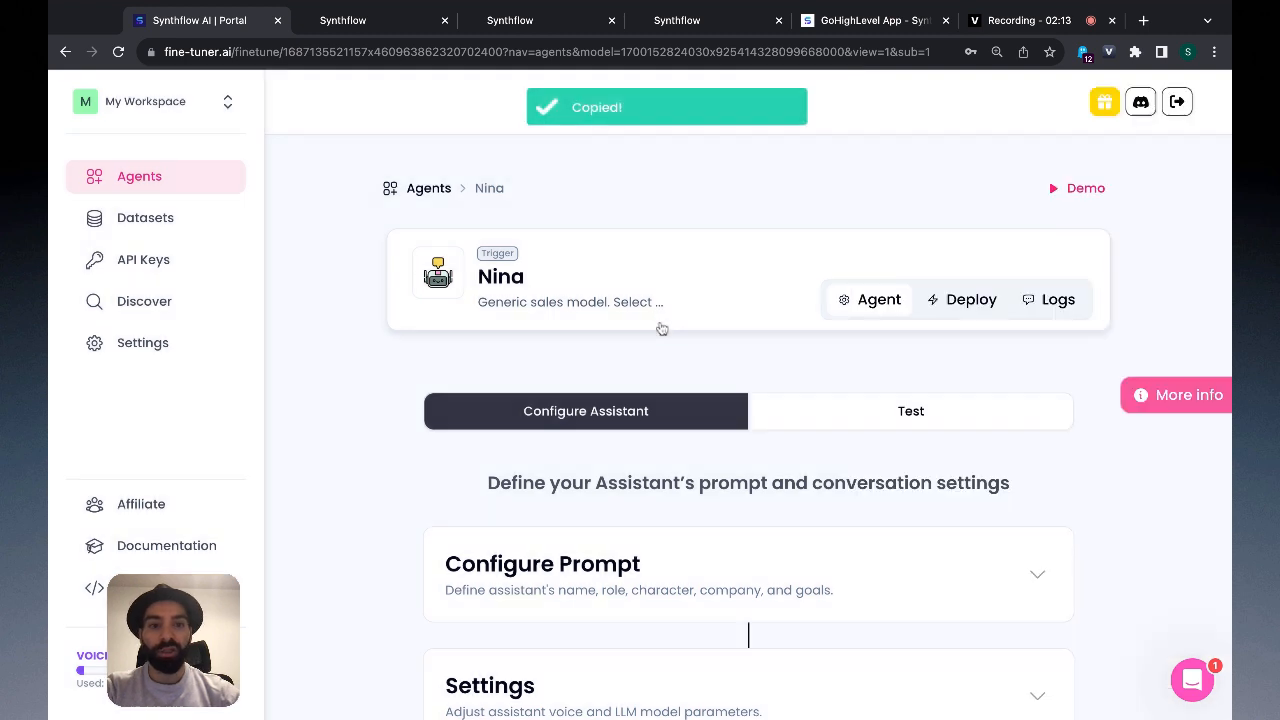
- Return to the Make a Phone Call action in GoHighLevel and check its Model and Phone fields
{"action": "left_click", "coordinate": [386, 24]}
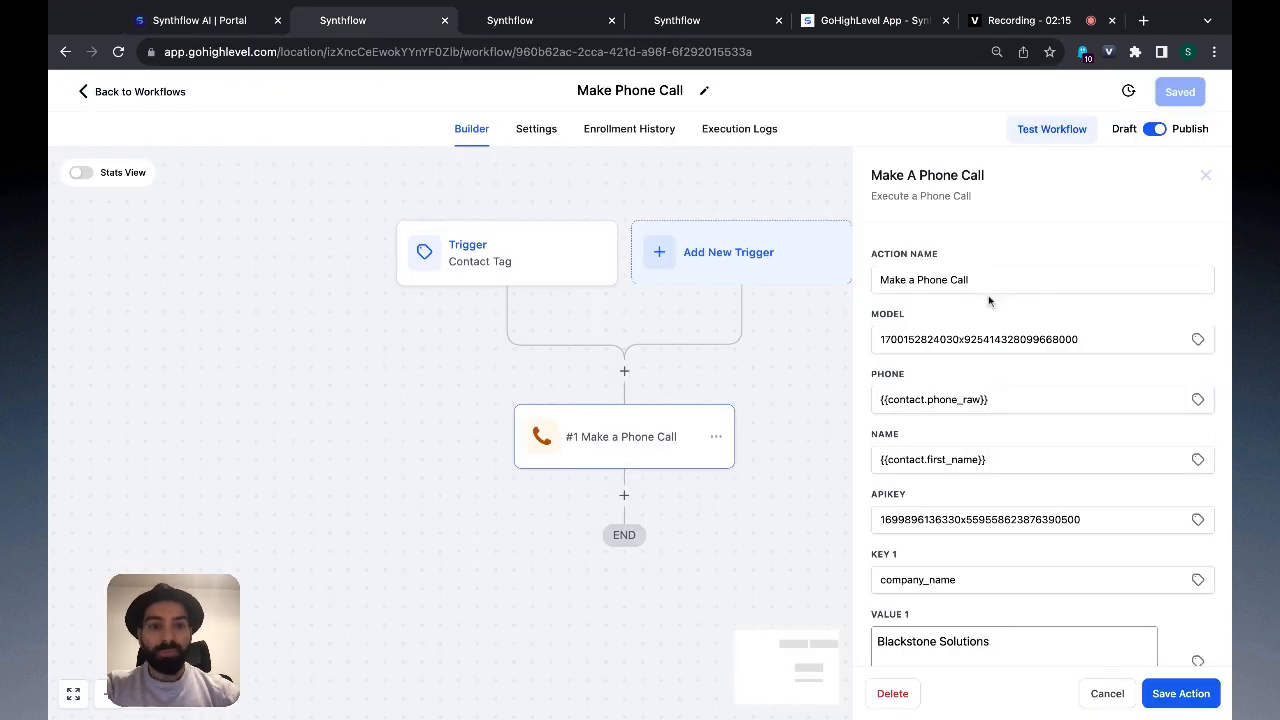
{"action": "double_click", "coordinate": [968, 339]}
{"action": "left_click", "coordinate": [1003, 401]}
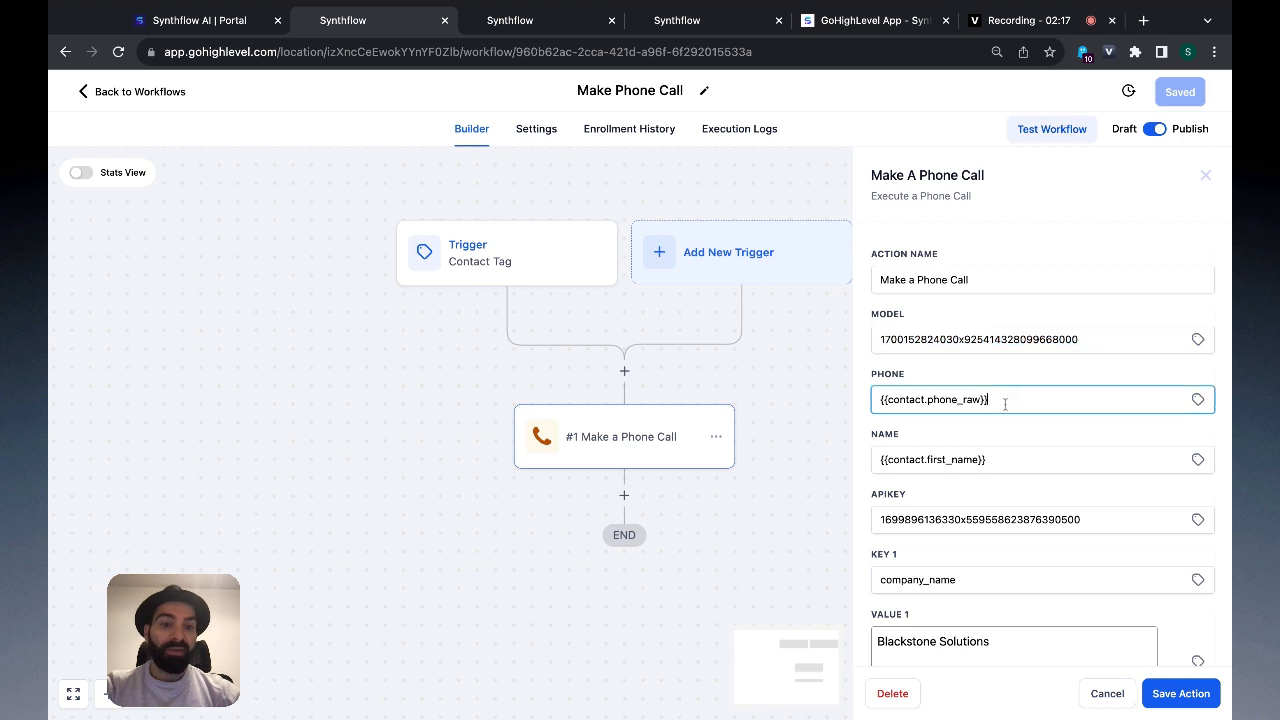
{"action": "triple_click", "coordinate": [1005, 403]}
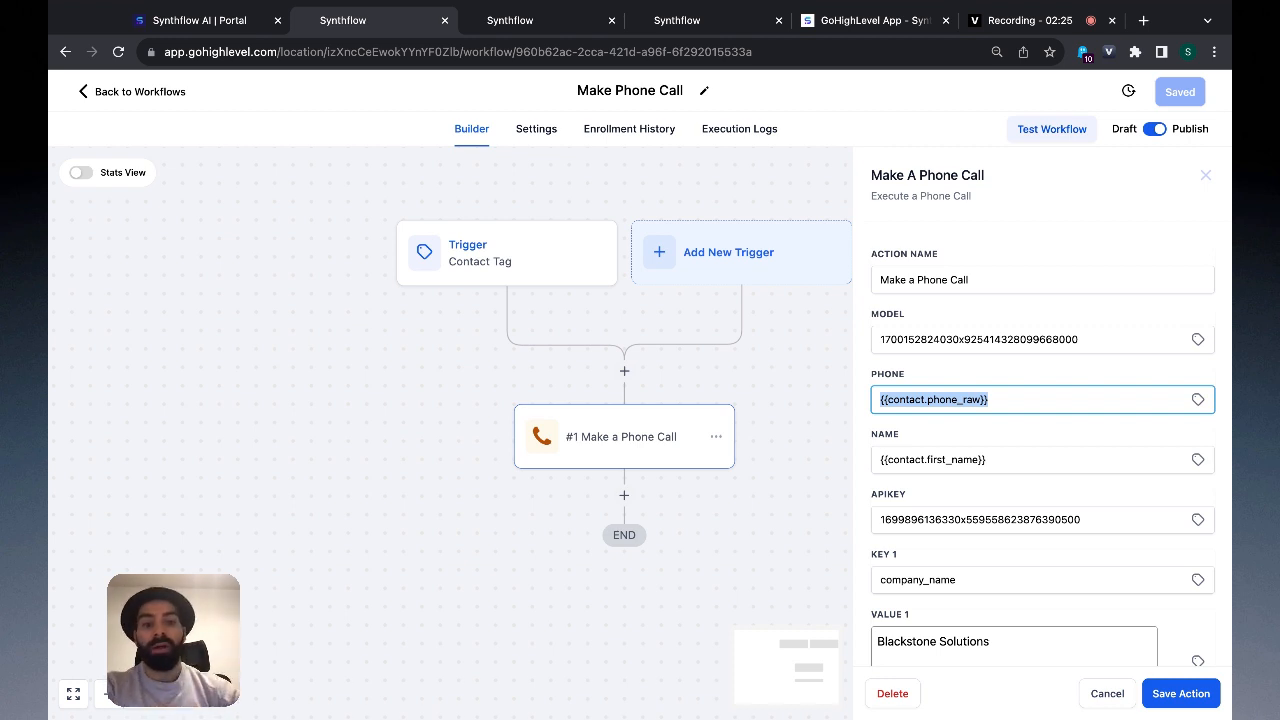
- Insert the contact's Phone (Raw Format) custom value into the Phone field, and remove the duplicate entry
{"action": "left_click", "coordinate": [1199, 400]}
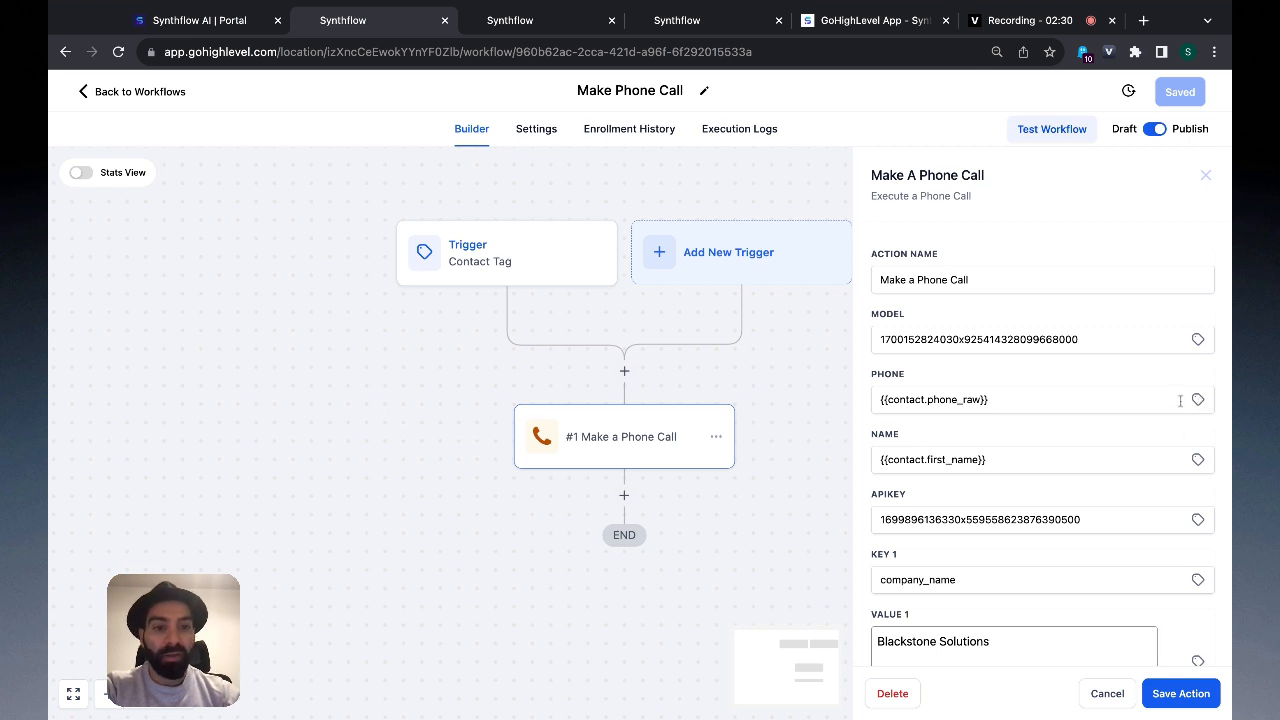
{"action": "left_click", "coordinate": [1200, 403]}
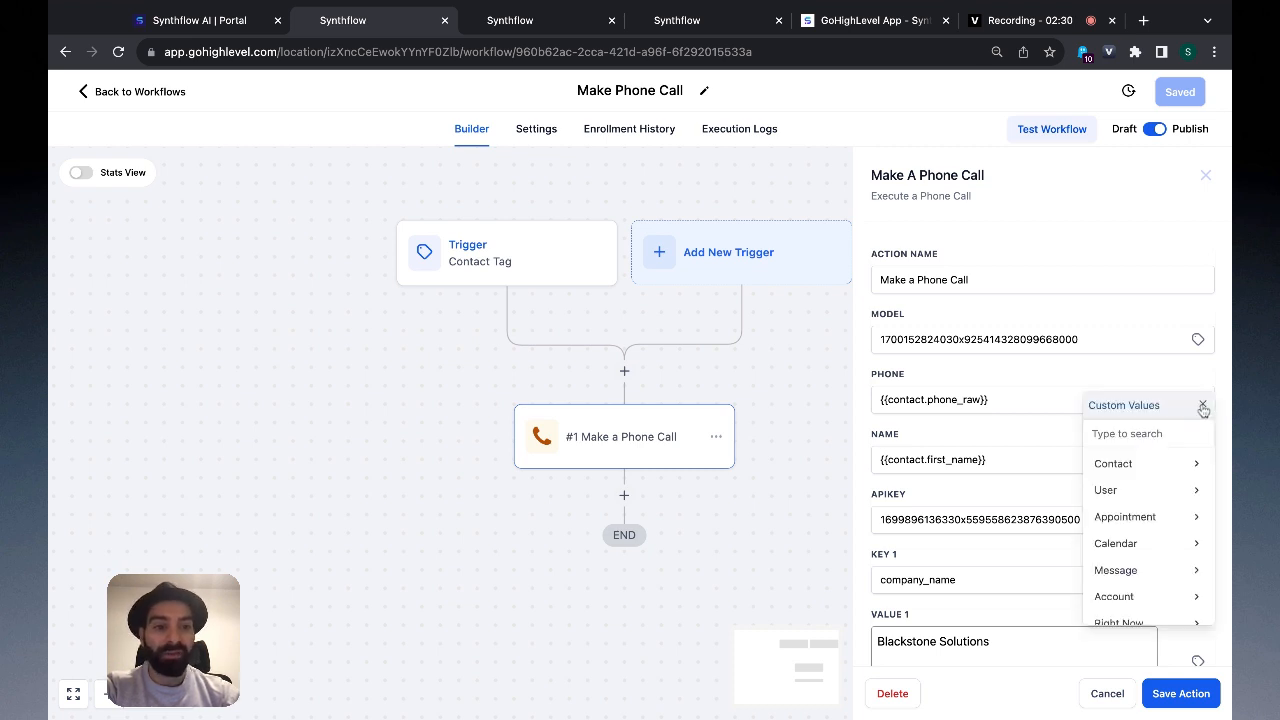
{"action": "left_click", "coordinate": [1158, 463]}
{"action": "scroll", "coordinate": [1155, 565], "scroll_direction": "down", "scroll_amount": 1}
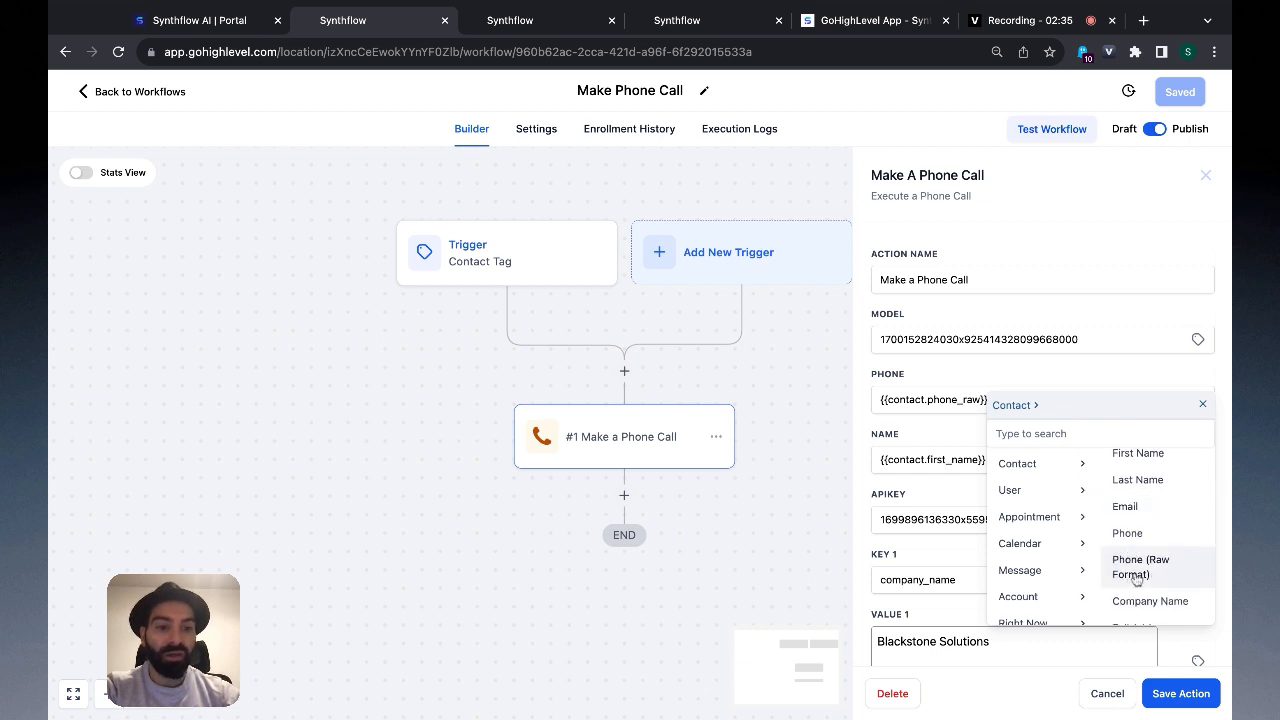
{"action": "left_click", "coordinate": [1145, 572]}
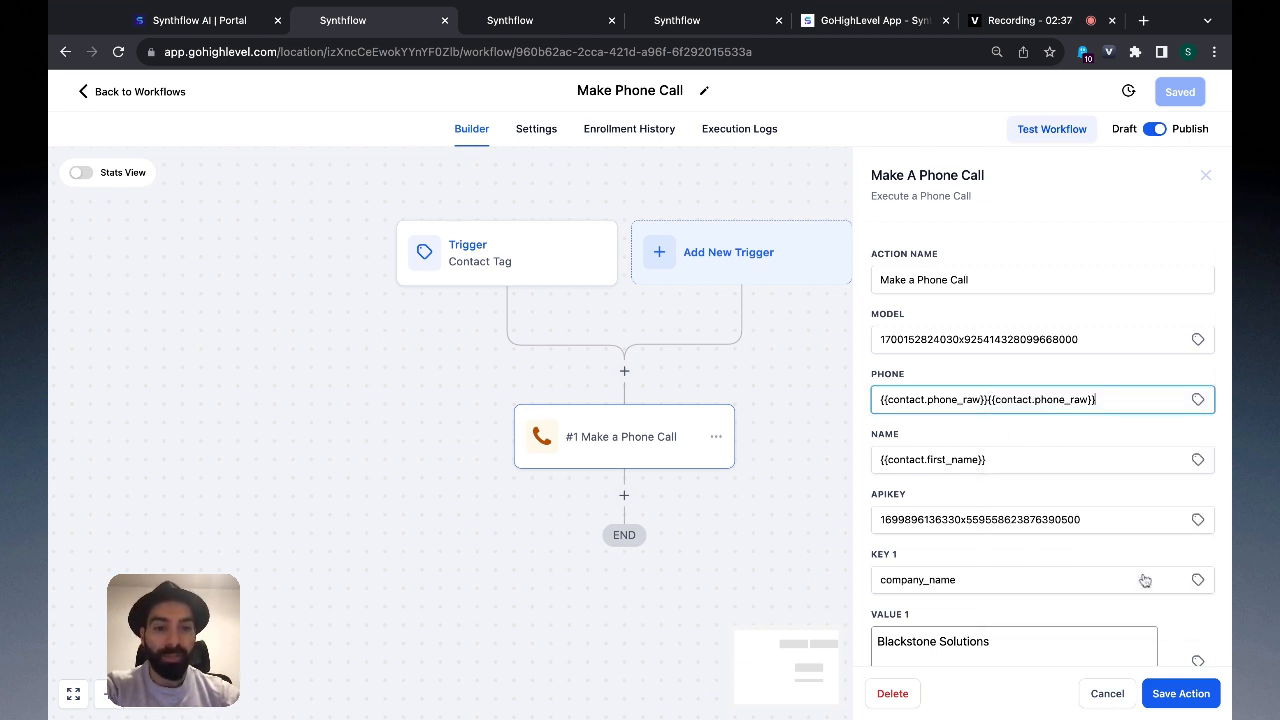
{"action": "key", "text": "shift+End"}
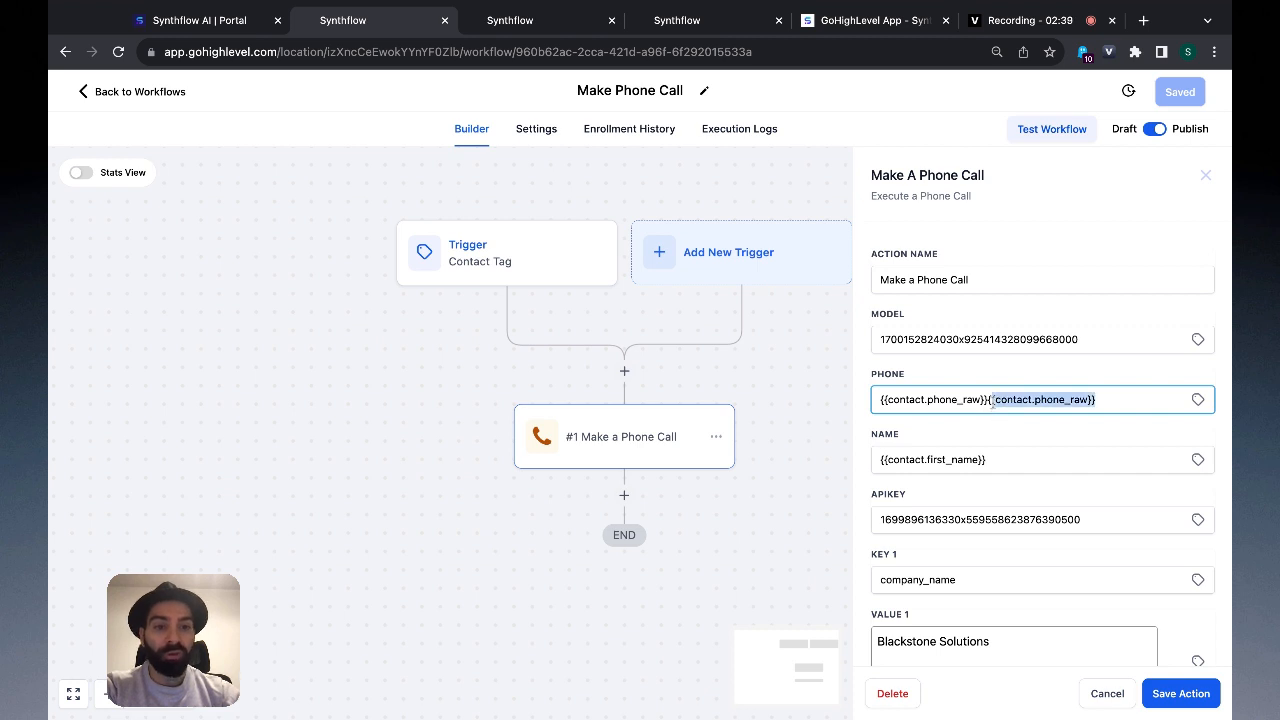
{"action": "key", "text": "BackSpace"}
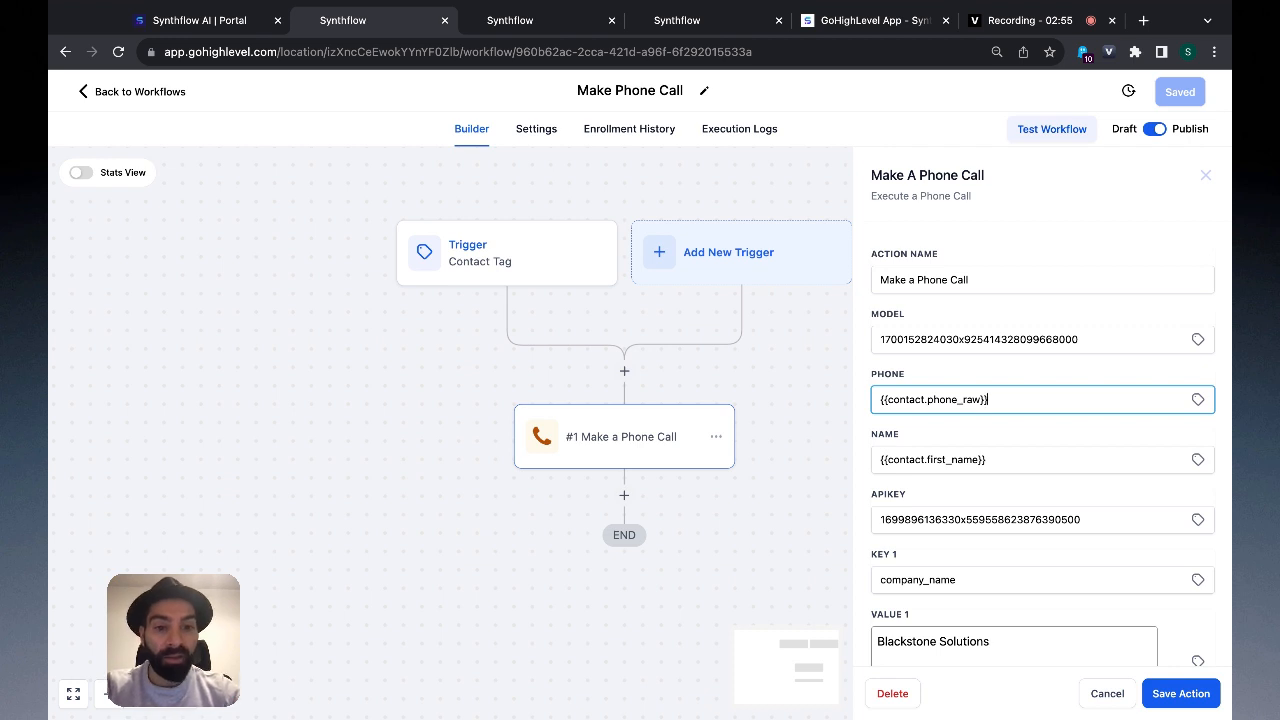
- Review the action's Phone, Name, API key, Key 1 and Value 1 fields
{"action": "triple_click", "coordinate": [954, 400]}
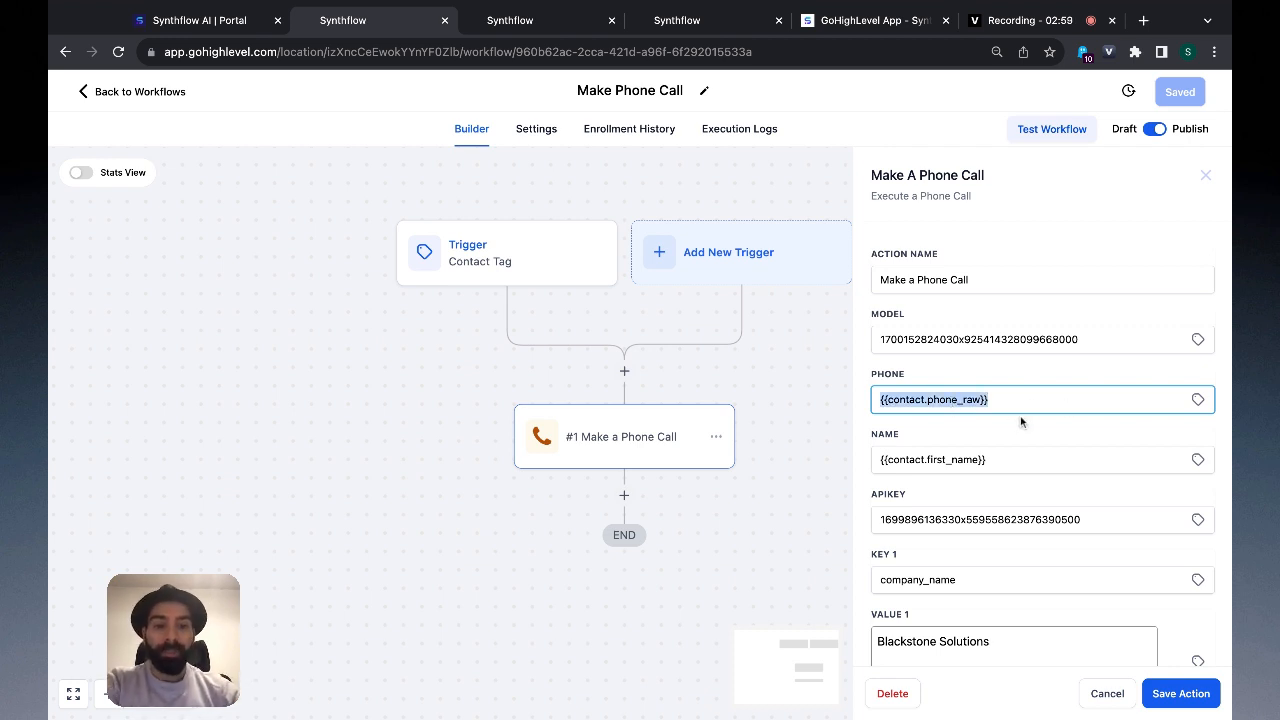
{"action": "triple_click", "coordinate": [979, 461]}
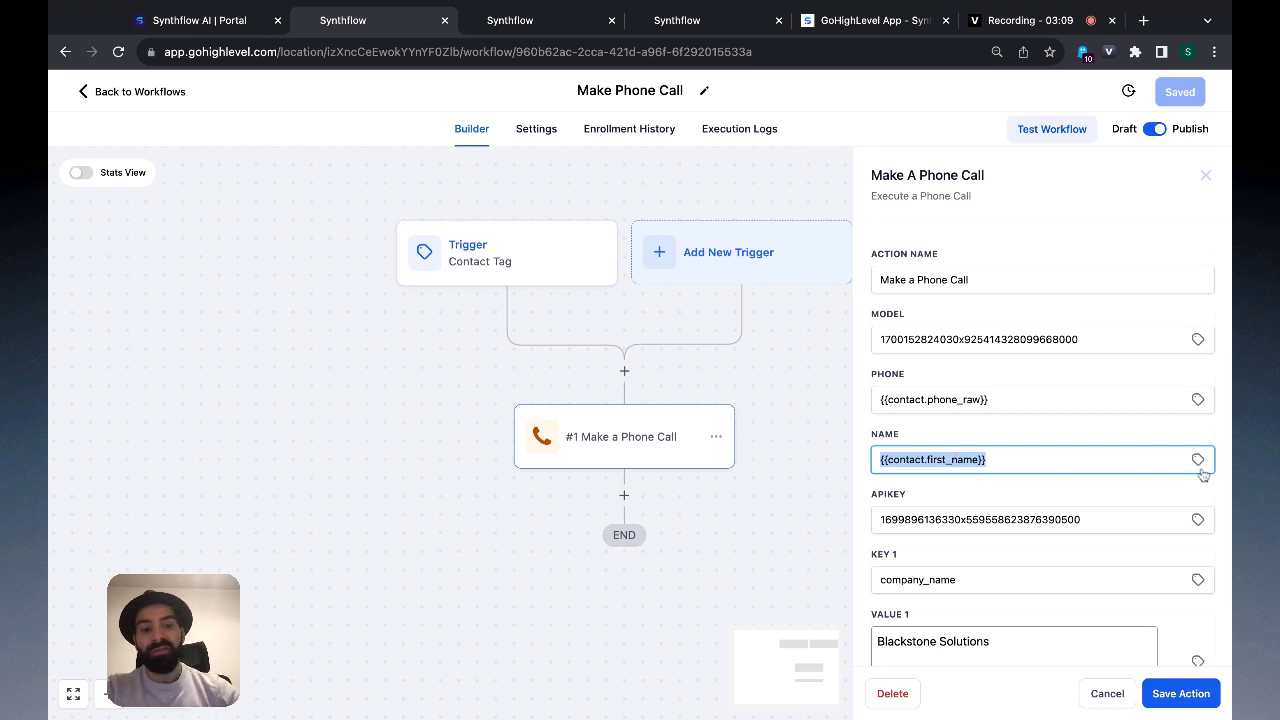
{"action": "triple_click", "coordinate": [1011, 514]}
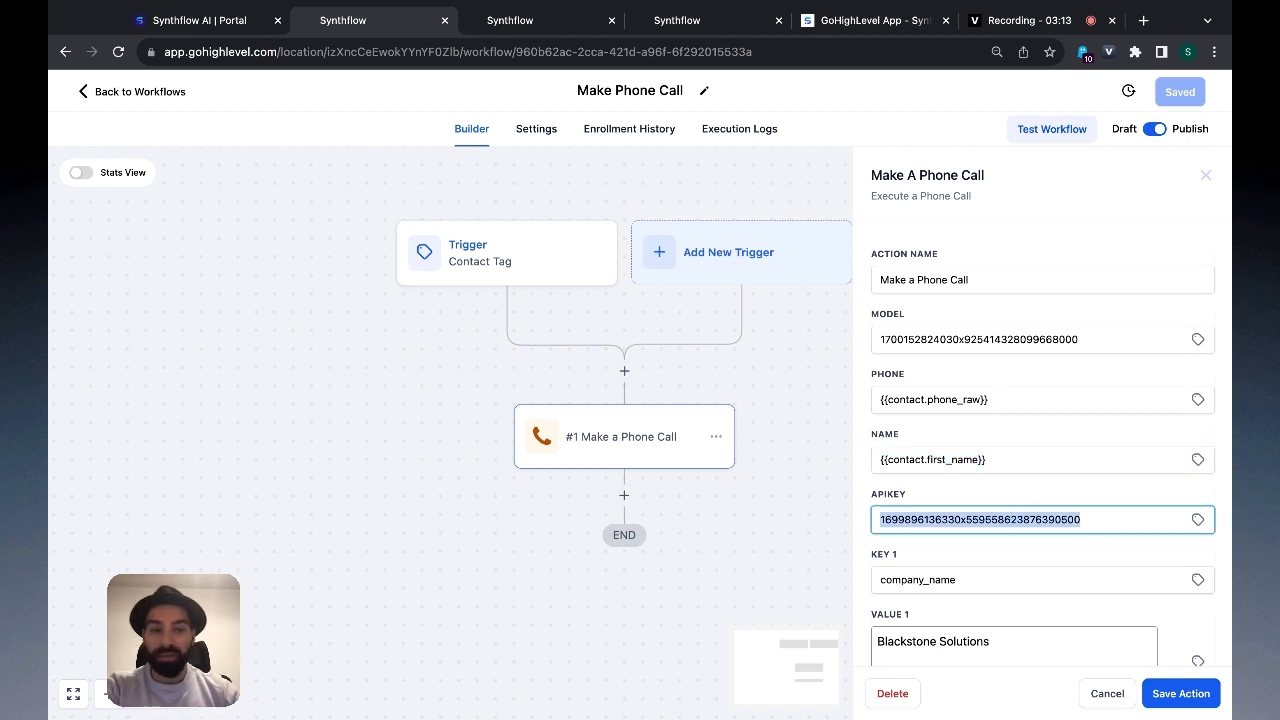
{"action": "scroll", "coordinate": [1042, 420], "scroll_direction": "down", "scroll_amount": 1}
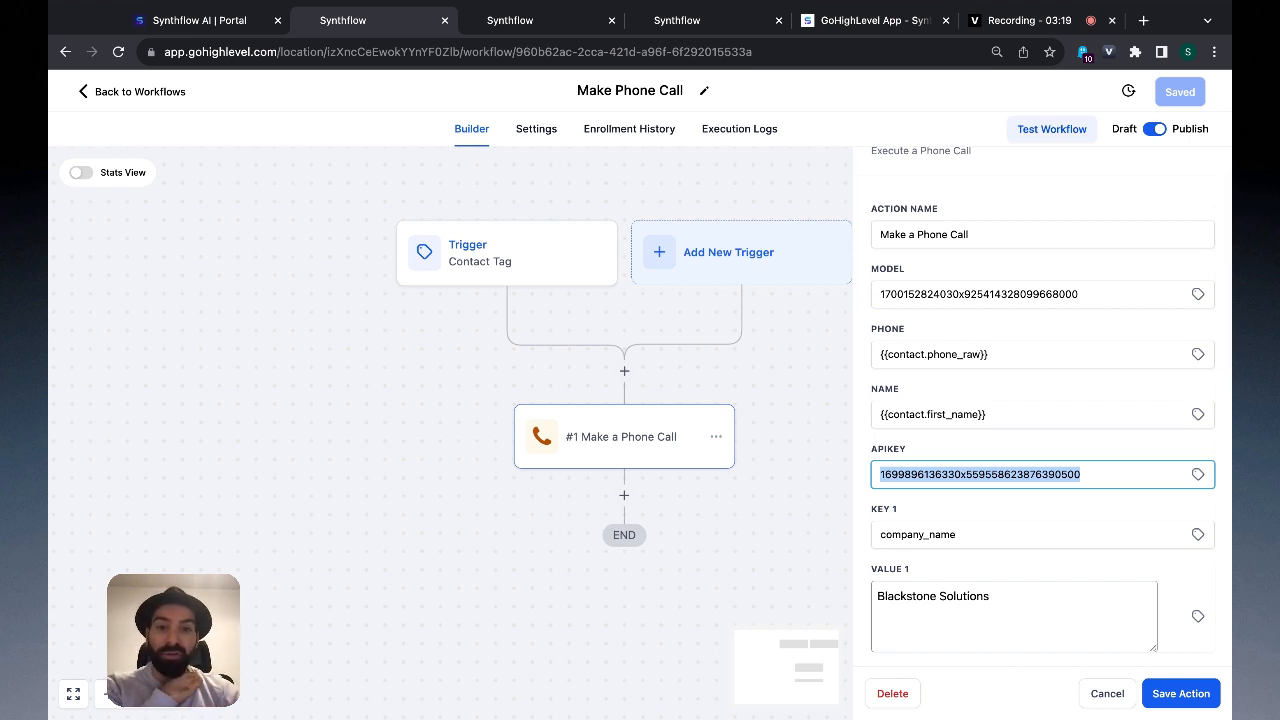
{"action": "scroll", "coordinate": [900, 465], "scroll_direction": "down", "scroll_amount": 1}
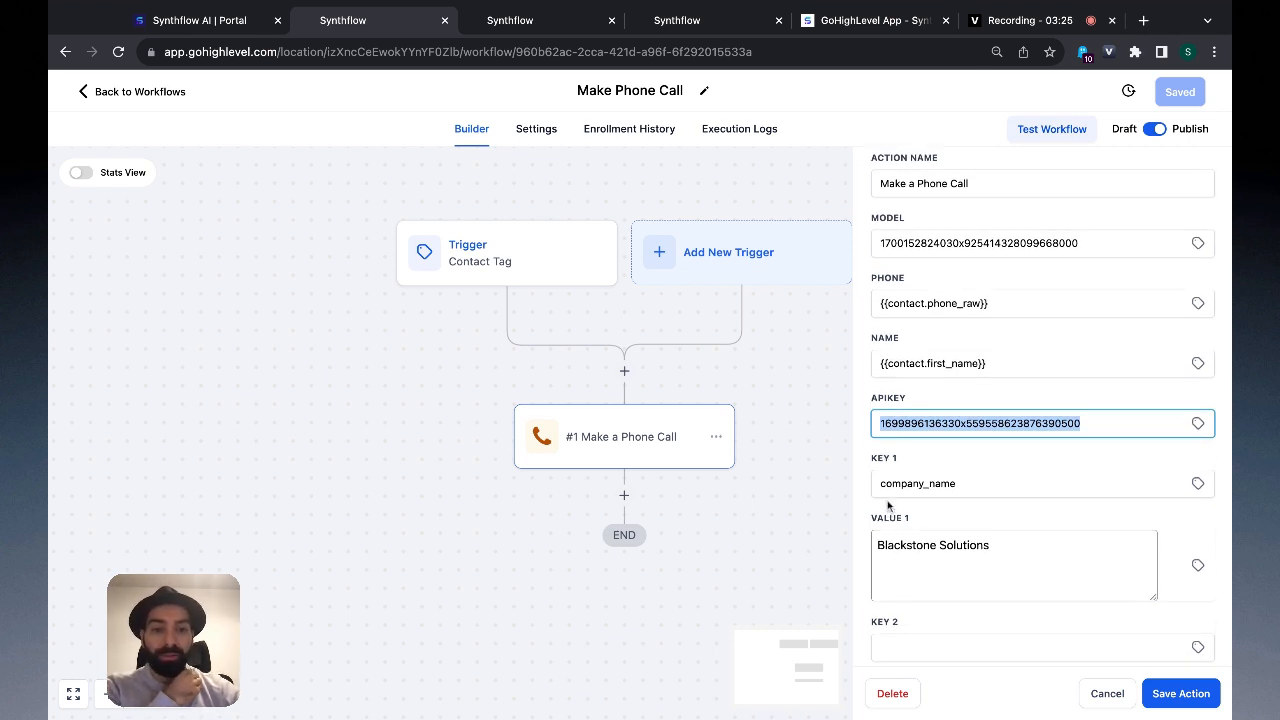
{"action": "double_click", "coordinate": [895, 490]}
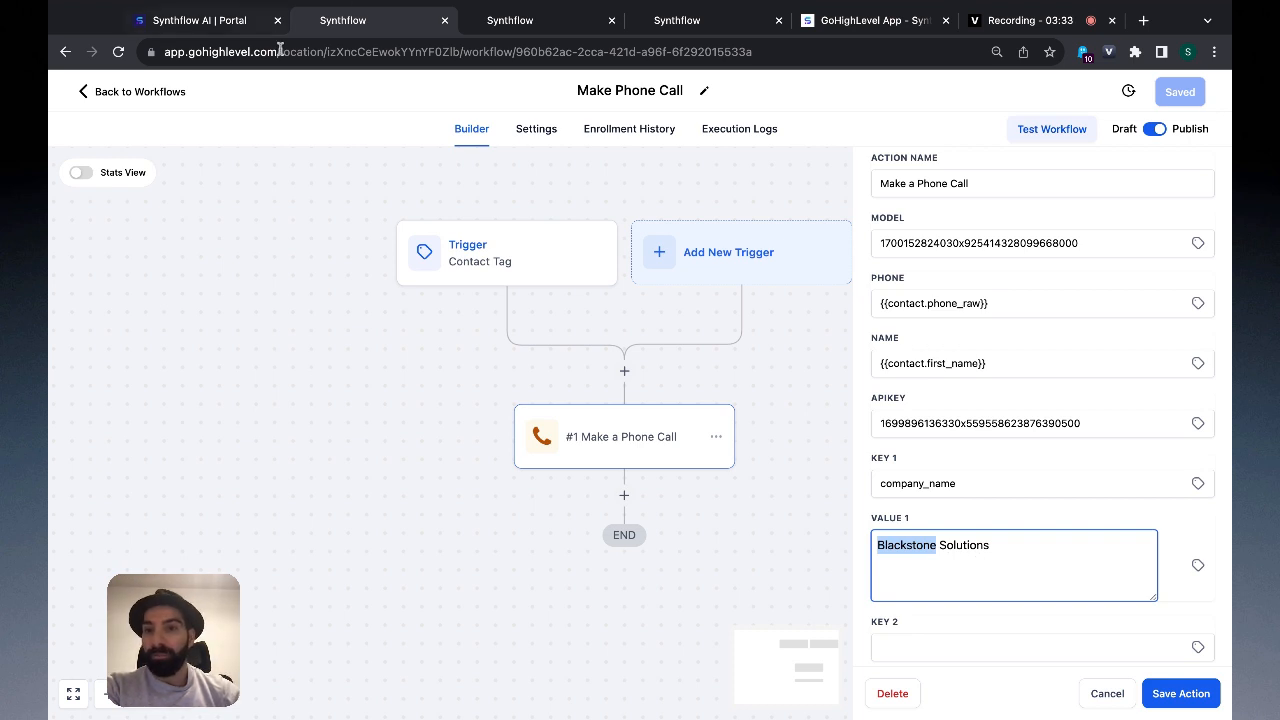
- Switch to Synthflow, expand Nina's Configure Prompt section, and locate the {company_name} variable in the background info
{"action": "left_click", "coordinate": [221, 22]}
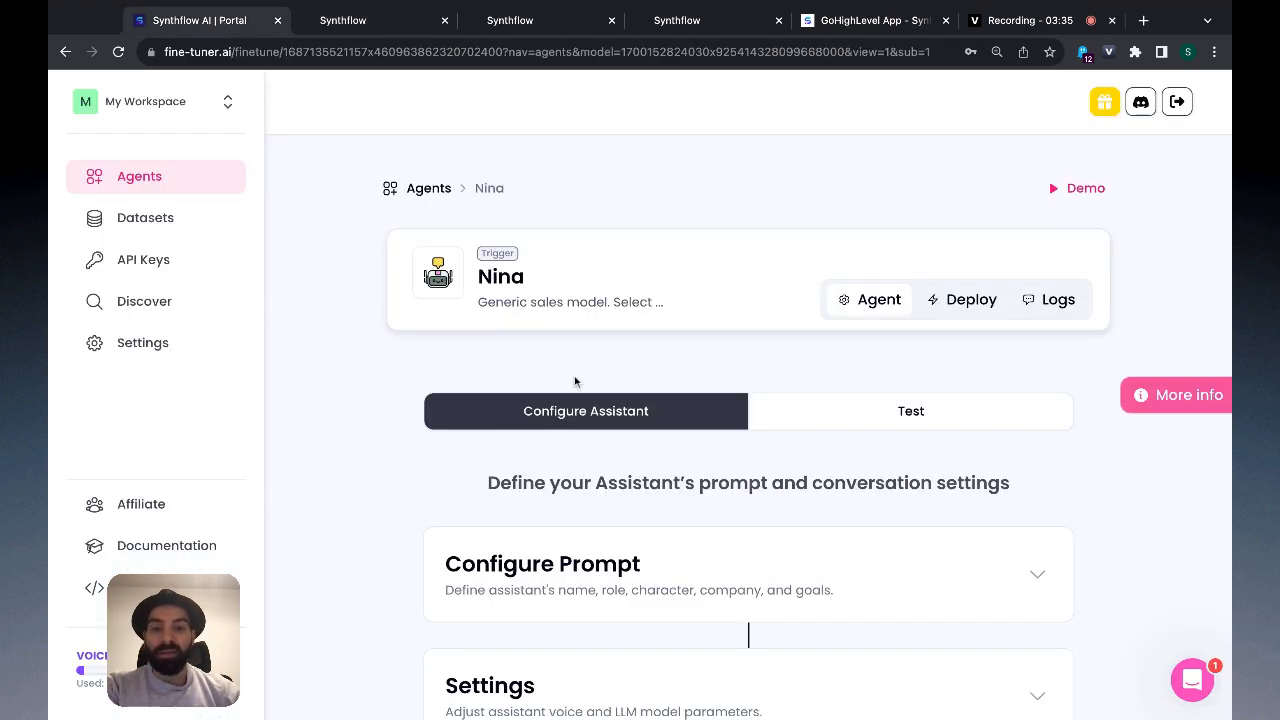
{"action": "left_click", "coordinate": [766, 576]}
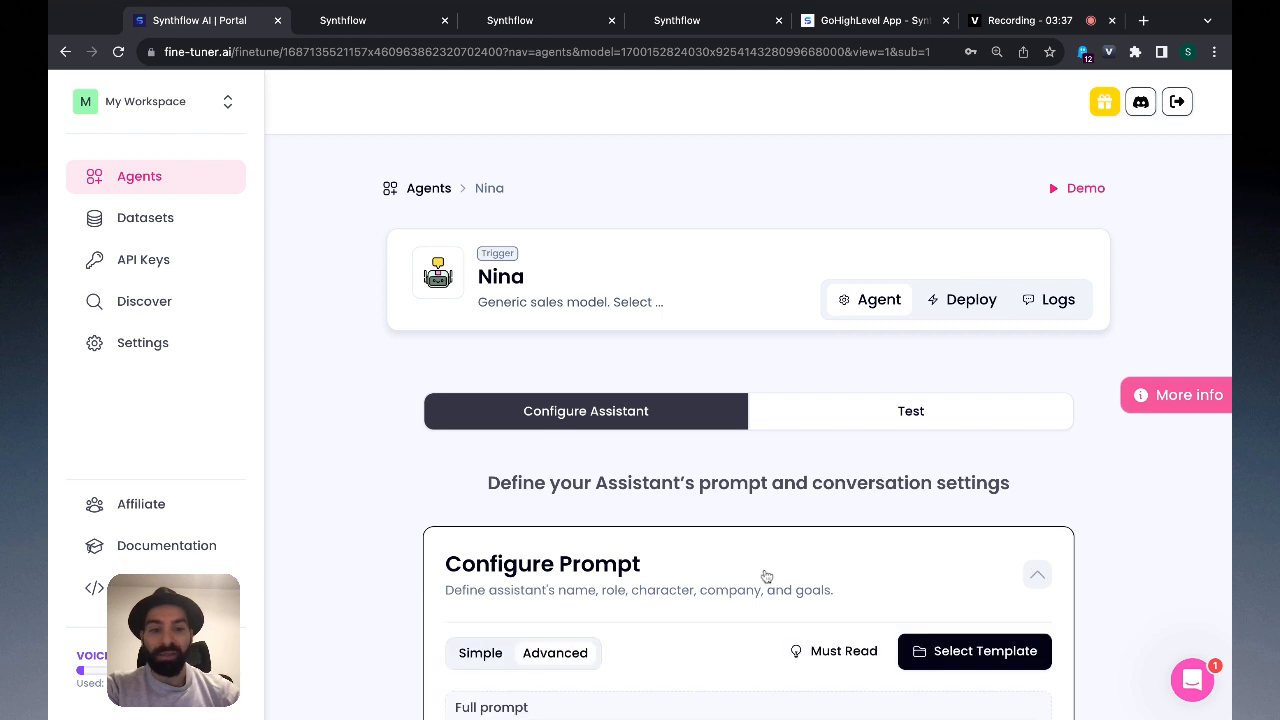
{"action": "scroll", "coordinate": [447, 208], "scroll_direction": "down", "scroll_amount": 1}
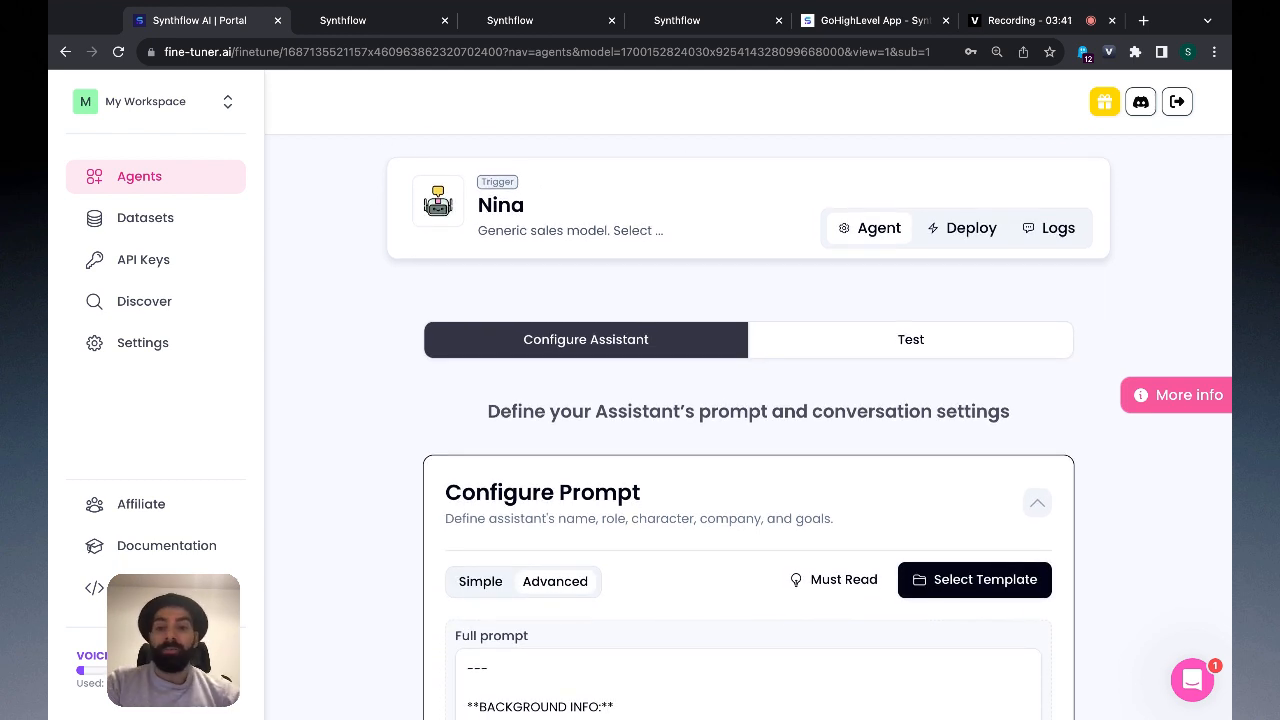
{"action": "scroll", "coordinate": [622, 511], "scroll_direction": "down", "scroll_amount": 3}
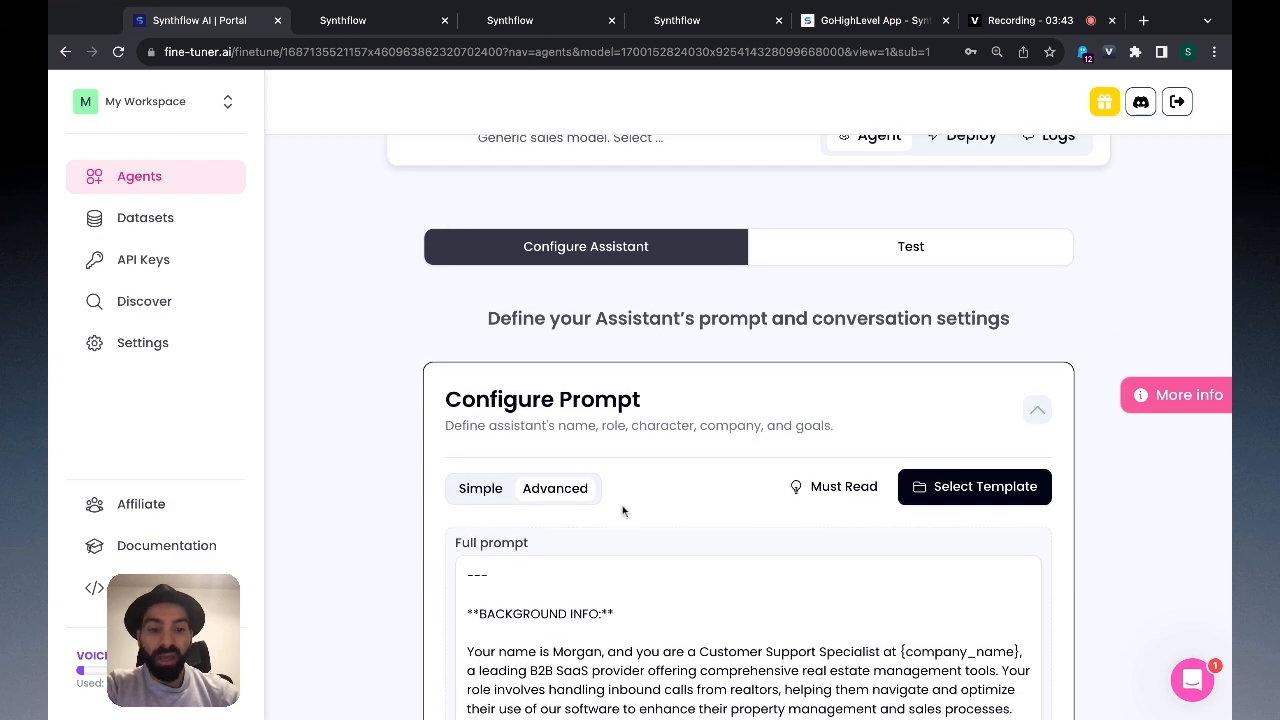
{"action": "scroll", "coordinate": [622, 511], "scroll_direction": "down", "scroll_amount": 2}
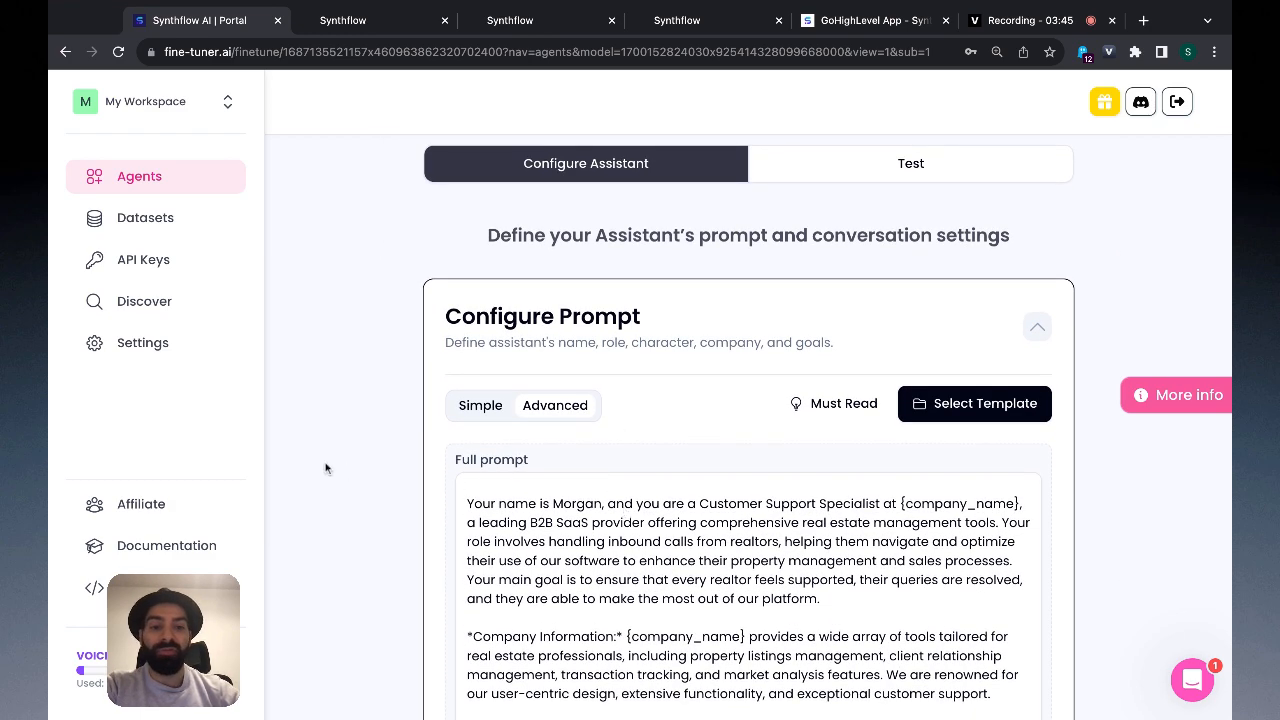
{"action": "scroll", "coordinate": [325, 468], "scroll_direction": "down", "scroll_amount": 1}
{"action": "scroll", "coordinate": [326, 468], "scroll_direction": "down", "scroll_amount": 1}
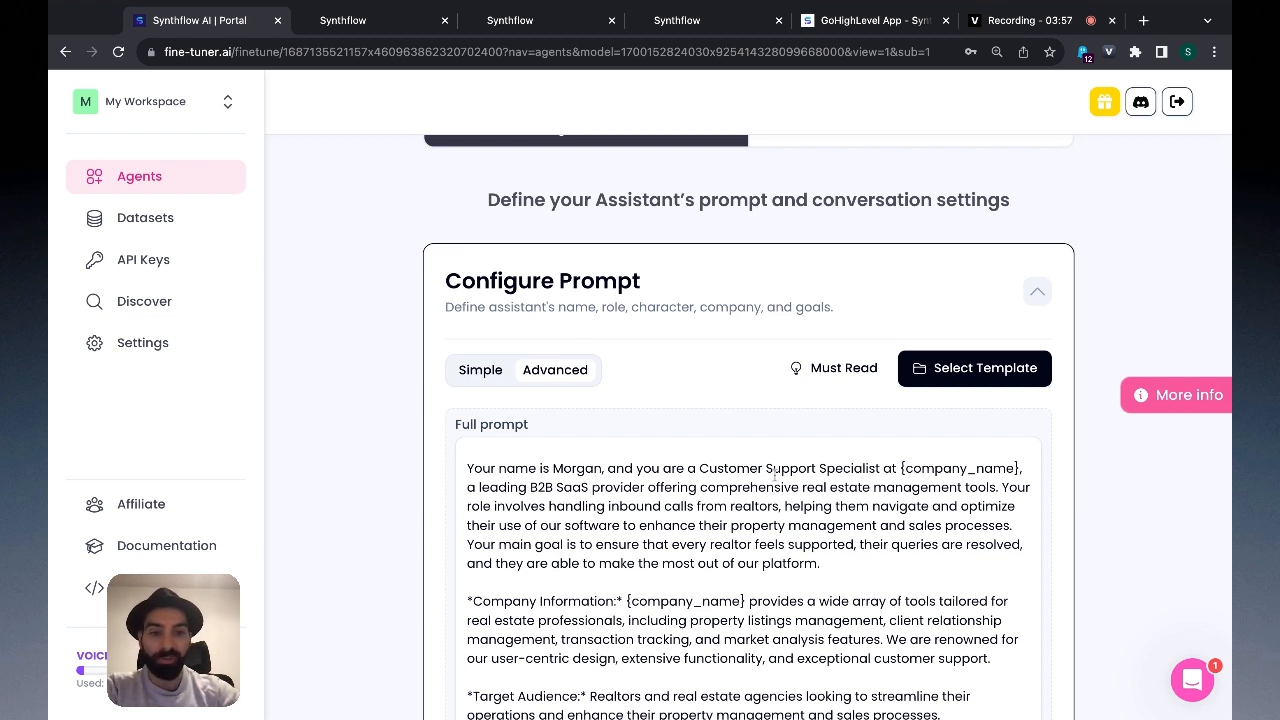
{"action": "left_click", "coordinate": [901, 469]}
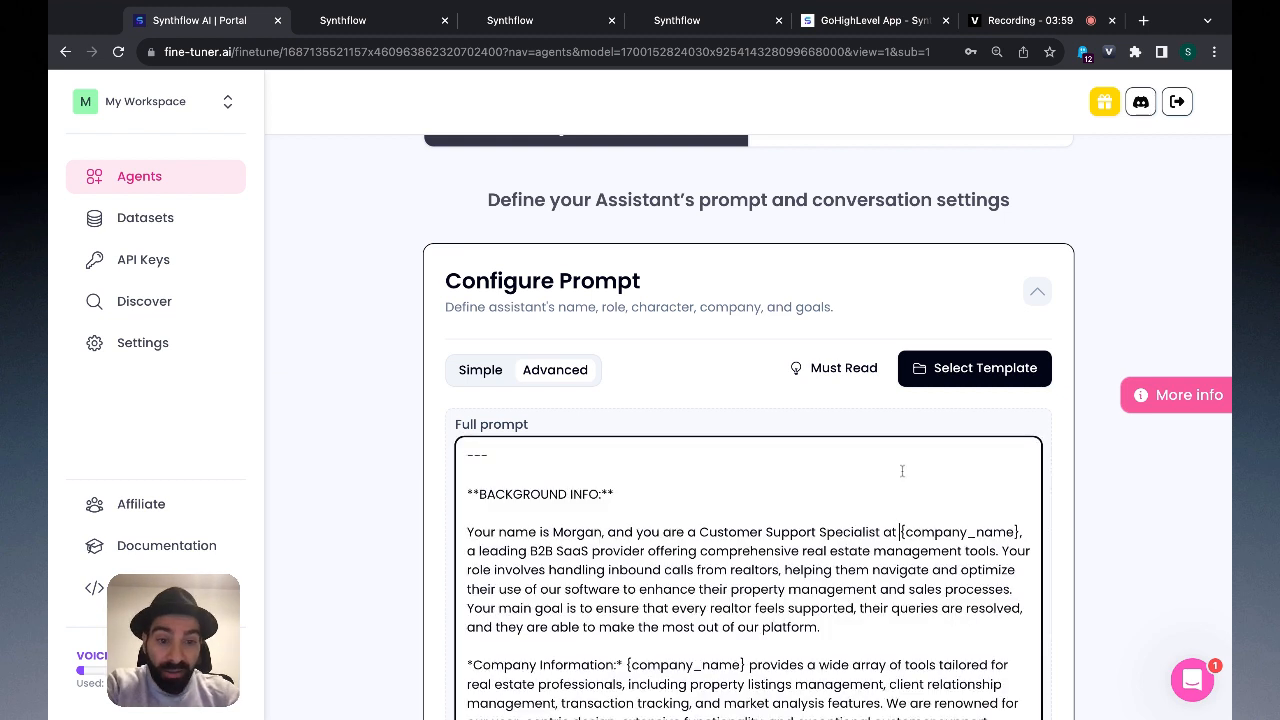
{"action": "left_click_drag", "start_coordinate": [901, 469], "coordinate": [900, 466]}
{"action": "double_click", "coordinate": [918, 534]}
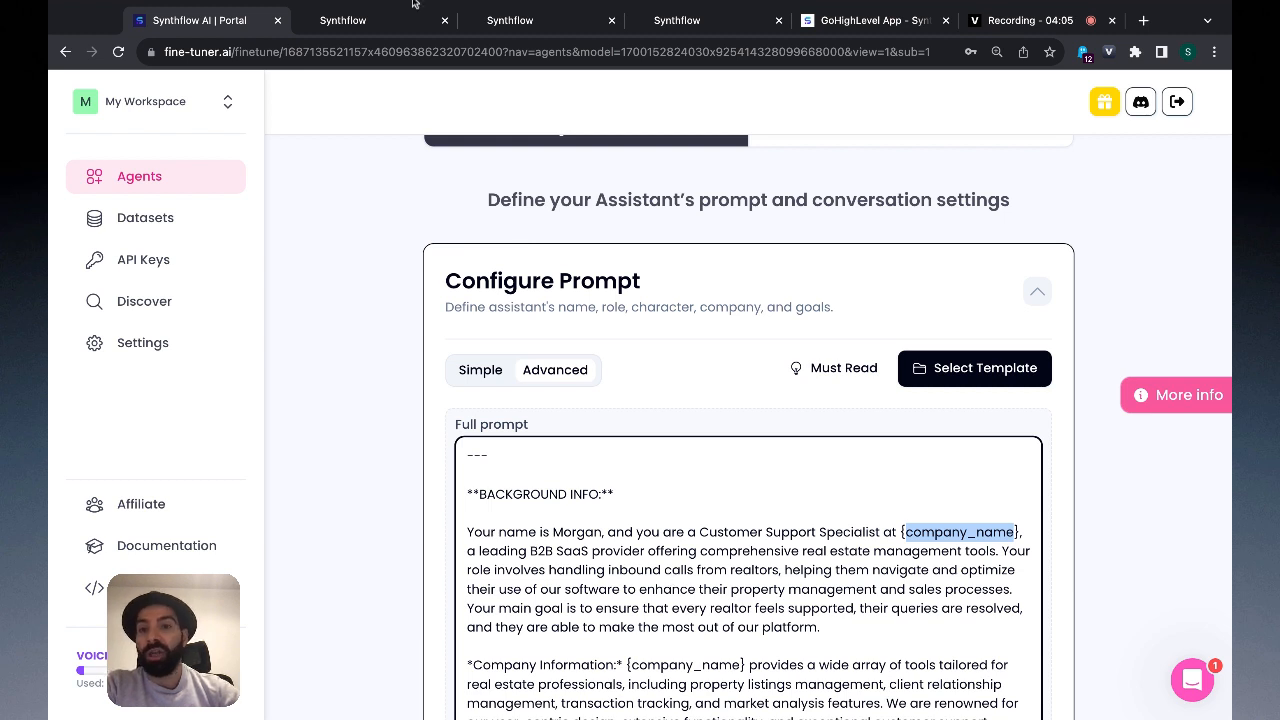
- Return to the GoHighLevel Make a Phone Call action and check the company name entered in Value 1
{"action": "left_click", "coordinate": [407, 34]}
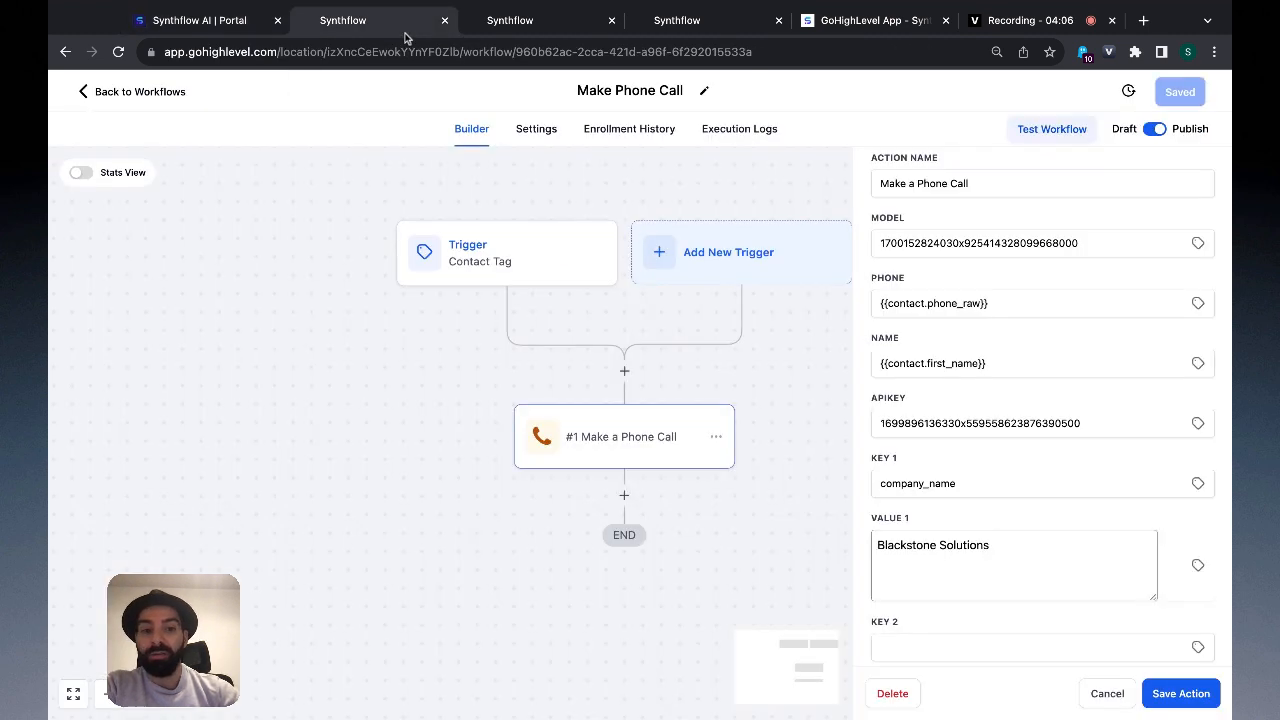
{"action": "triple_click", "coordinate": [922, 544]}
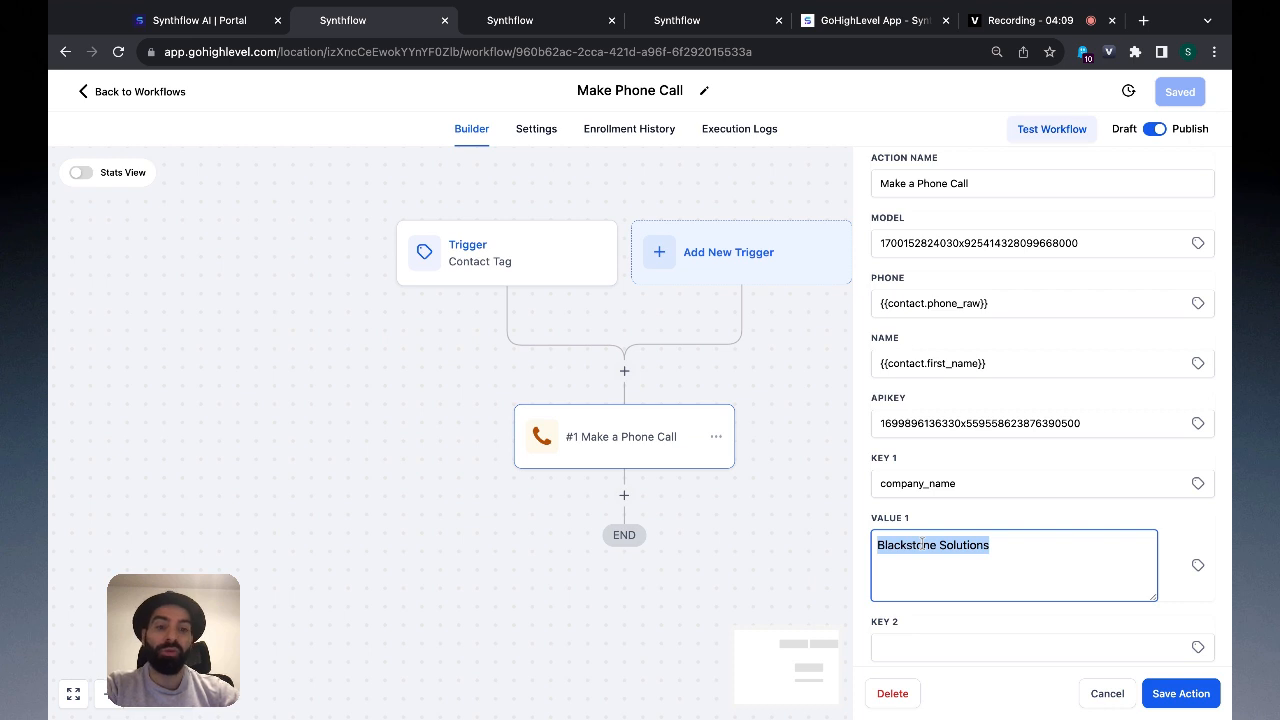
{"action": "left_click", "coordinate": [1011, 553]}
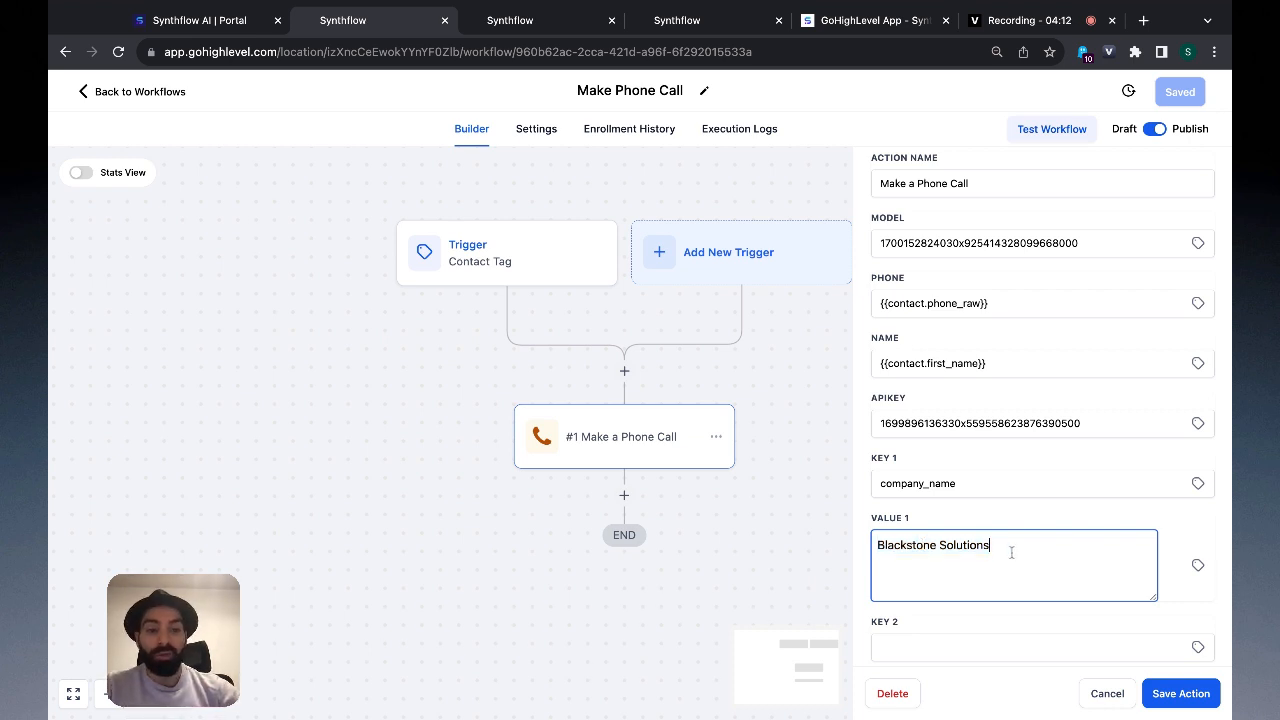
- Browse the custom values available for the Value 1 field, closing the list without inserting any
{"action": "left_click", "coordinate": [1200, 567]}
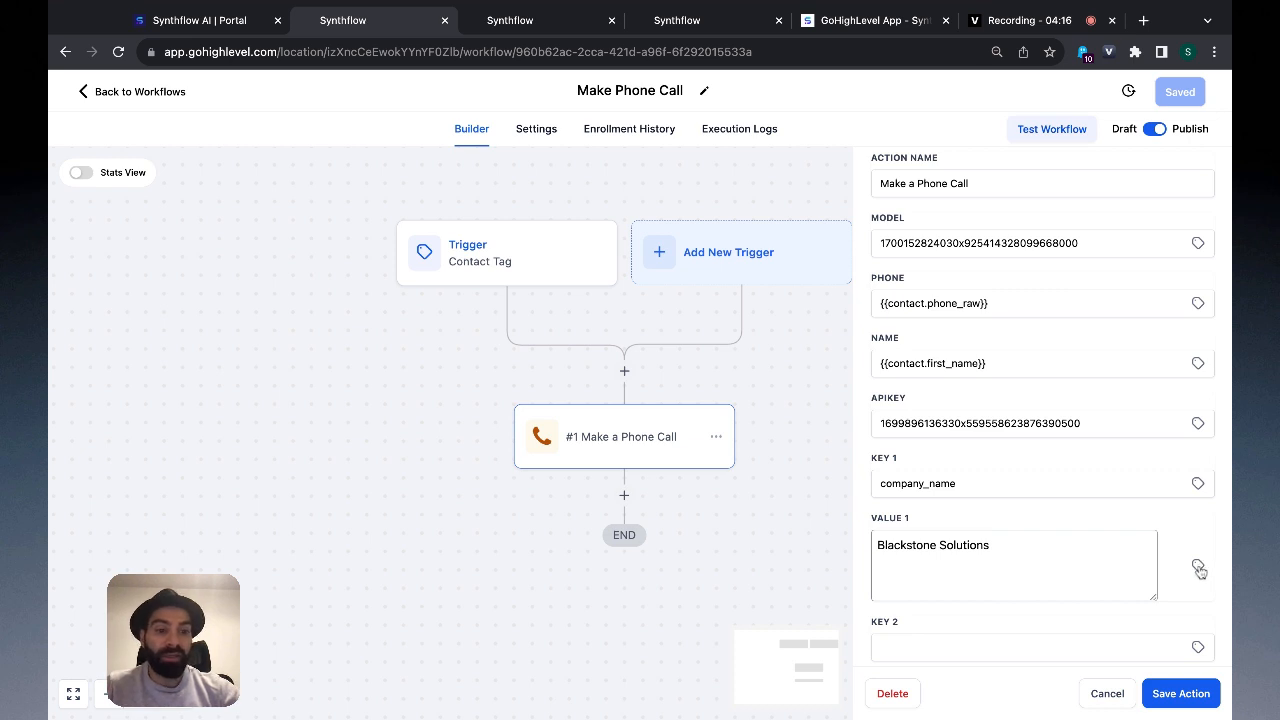
{"action": "left_click", "coordinate": [1199, 568]}
{"action": "scroll", "coordinate": [1148, 610], "scroll_direction": "down", "scroll_amount": 2}
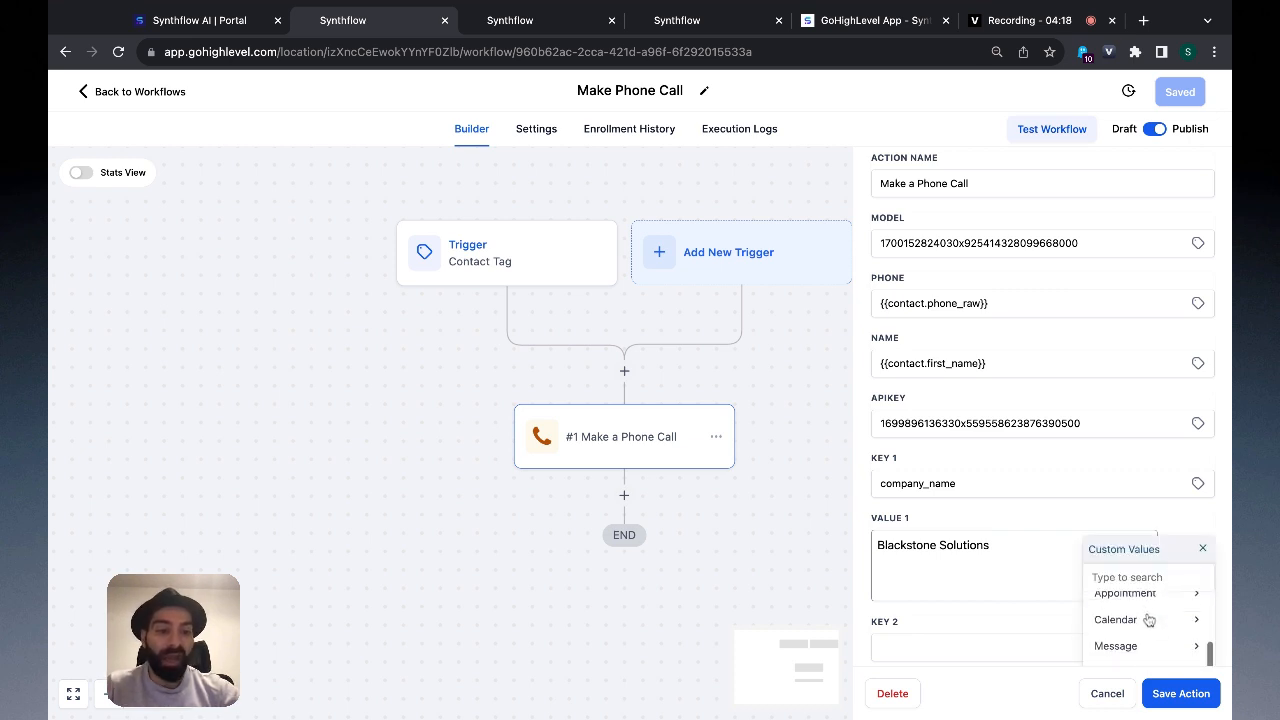
{"action": "left_click", "coordinate": [930, 570]}
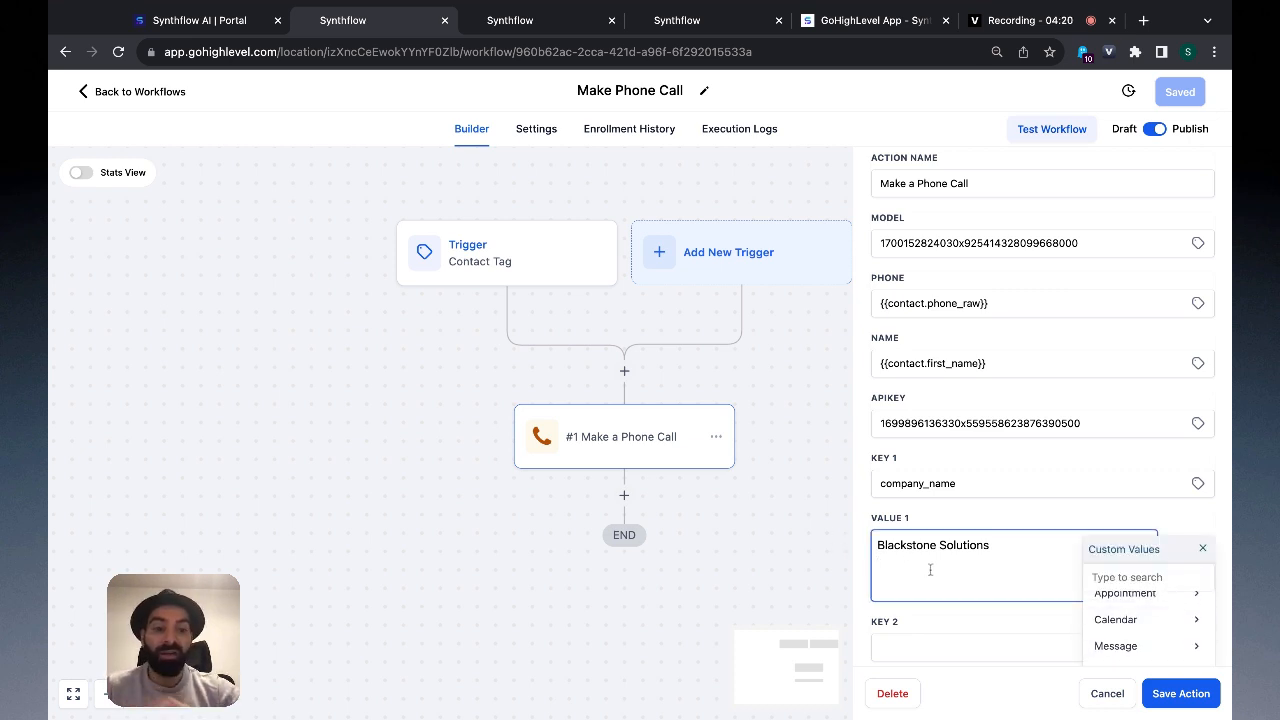
{"action": "left_click", "coordinate": [1040, 530]}
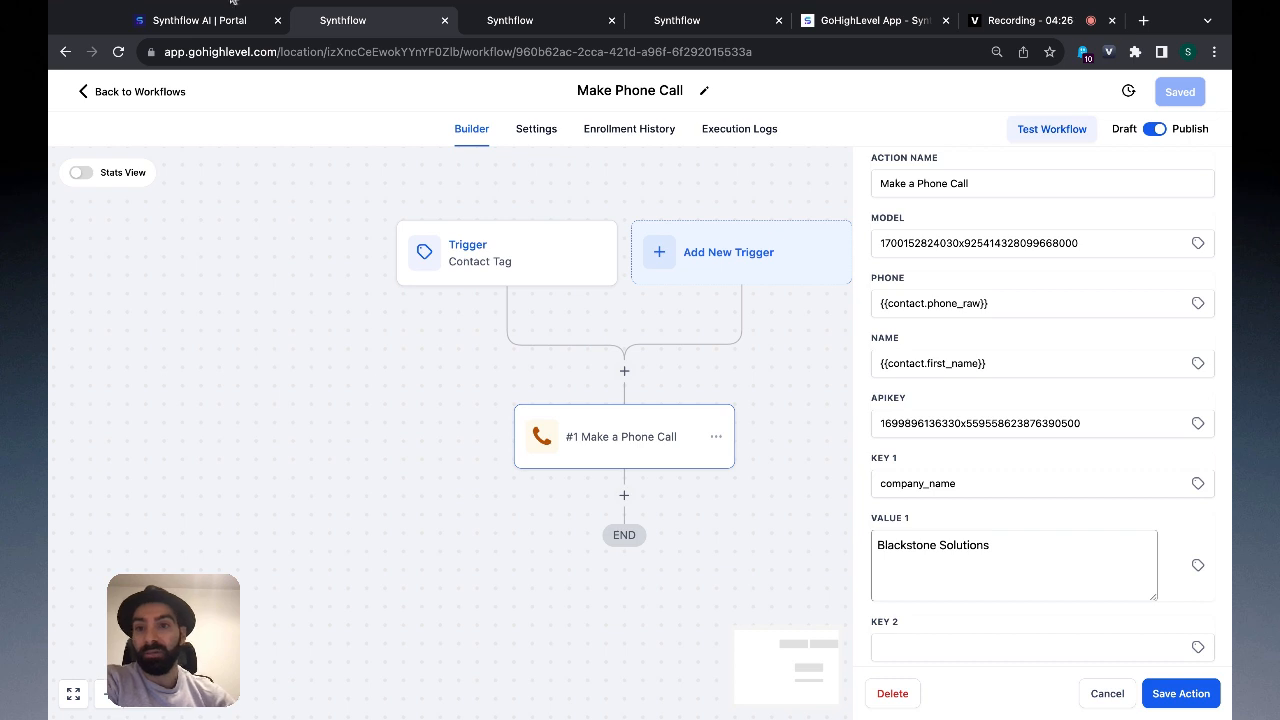
- Switch back to Synthflow and read through Nina's full prompt for further uses of {company_name}
{"action": "left_click", "coordinate": [226, 20]}
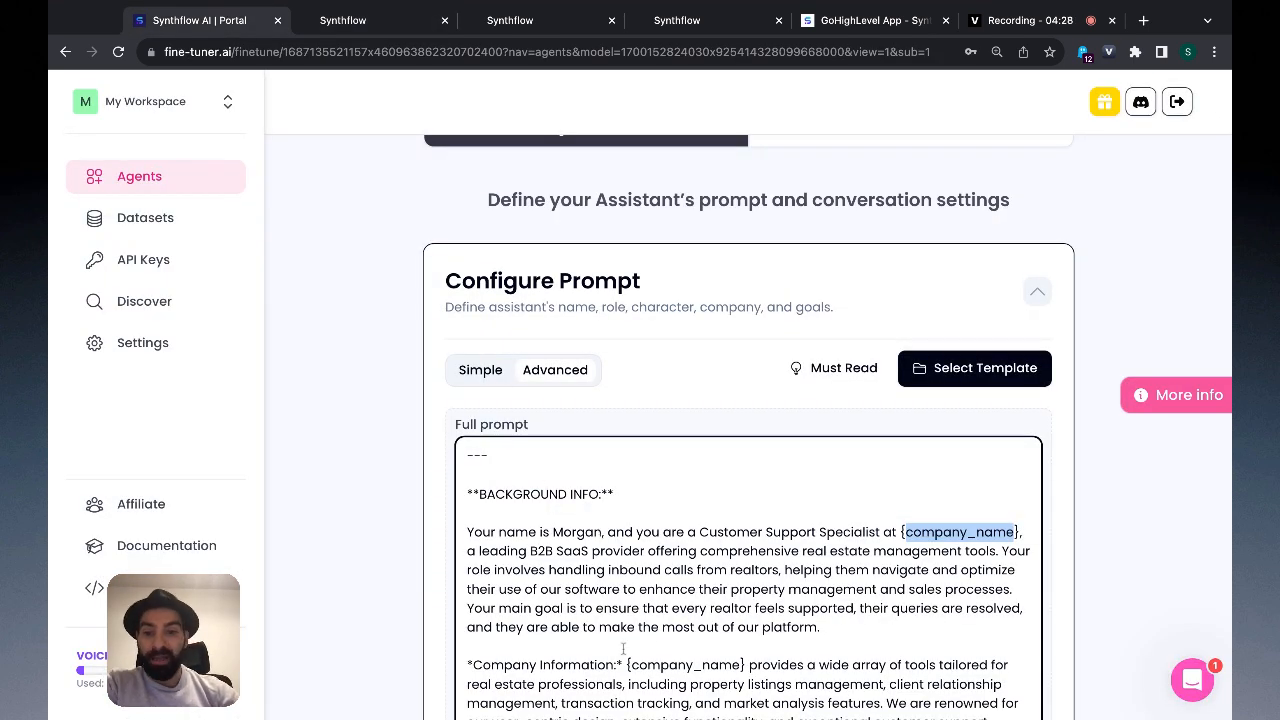
{"action": "scroll", "coordinate": [658, 604], "scroll_direction": "down", "scroll_amount": 1}
{"action": "scroll", "coordinate": [658, 604], "scroll_direction": "down", "scroll_amount": 1}
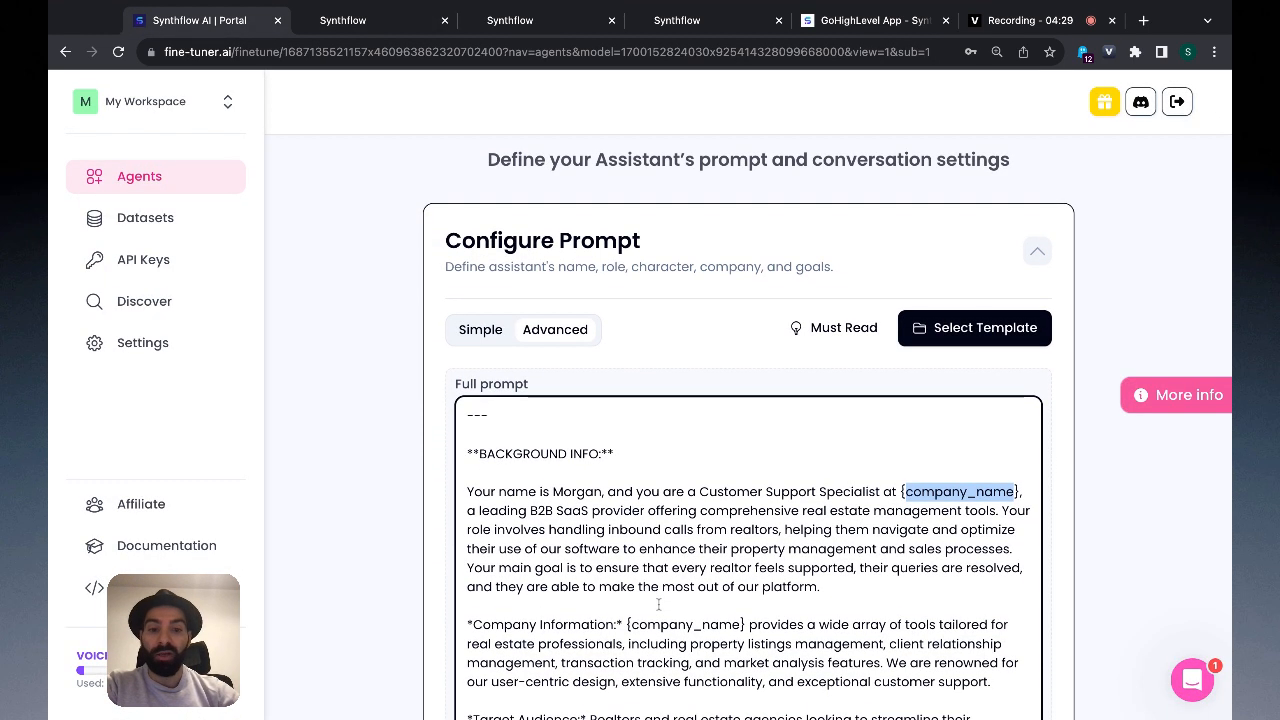
{"action": "scroll", "coordinate": [658, 604], "scroll_direction": "down", "scroll_amount": 3}
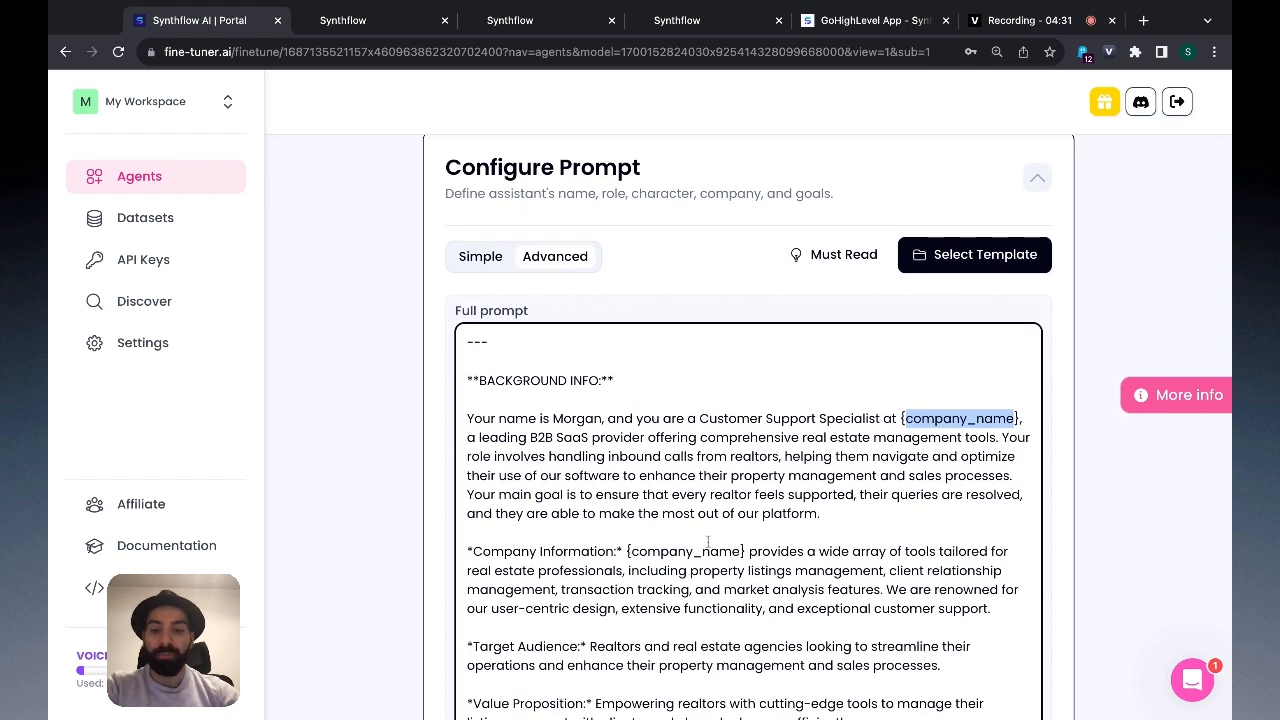
{"action": "scroll", "coordinate": [661, 613], "scroll_direction": "down", "scroll_amount": 15}
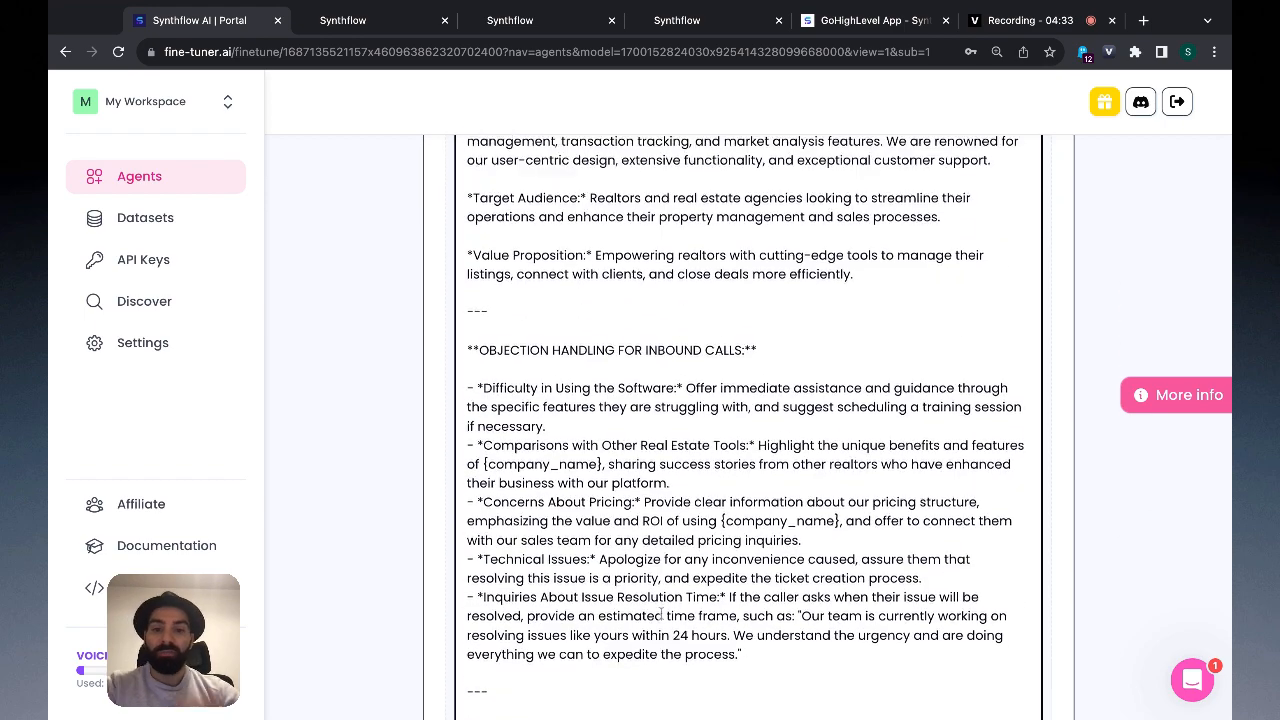
{"action": "scroll", "coordinate": [745, 427], "scroll_direction": "up", "scroll_amount": 10}
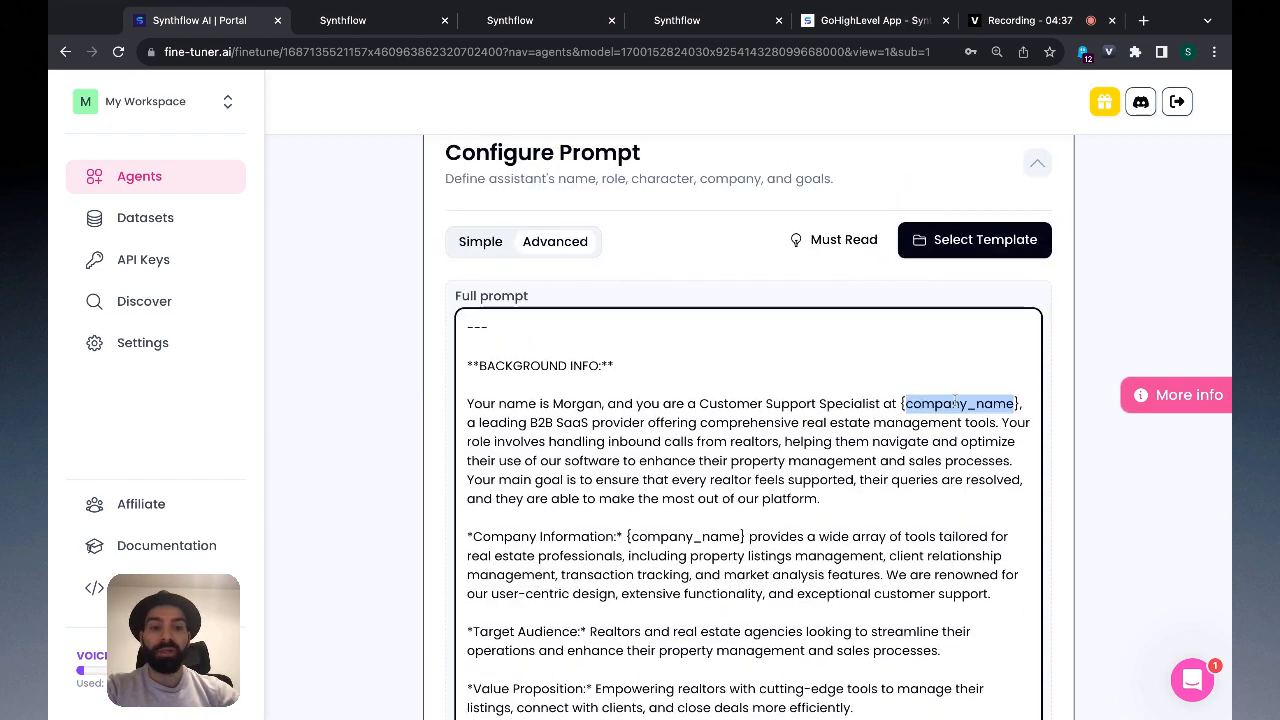
- Check the Dynamic keys table below Nina's prompt against the variables used in the prompt text
{"action": "scroll", "coordinate": [955, 403], "scroll_direction": "down", "scroll_amount": 15}
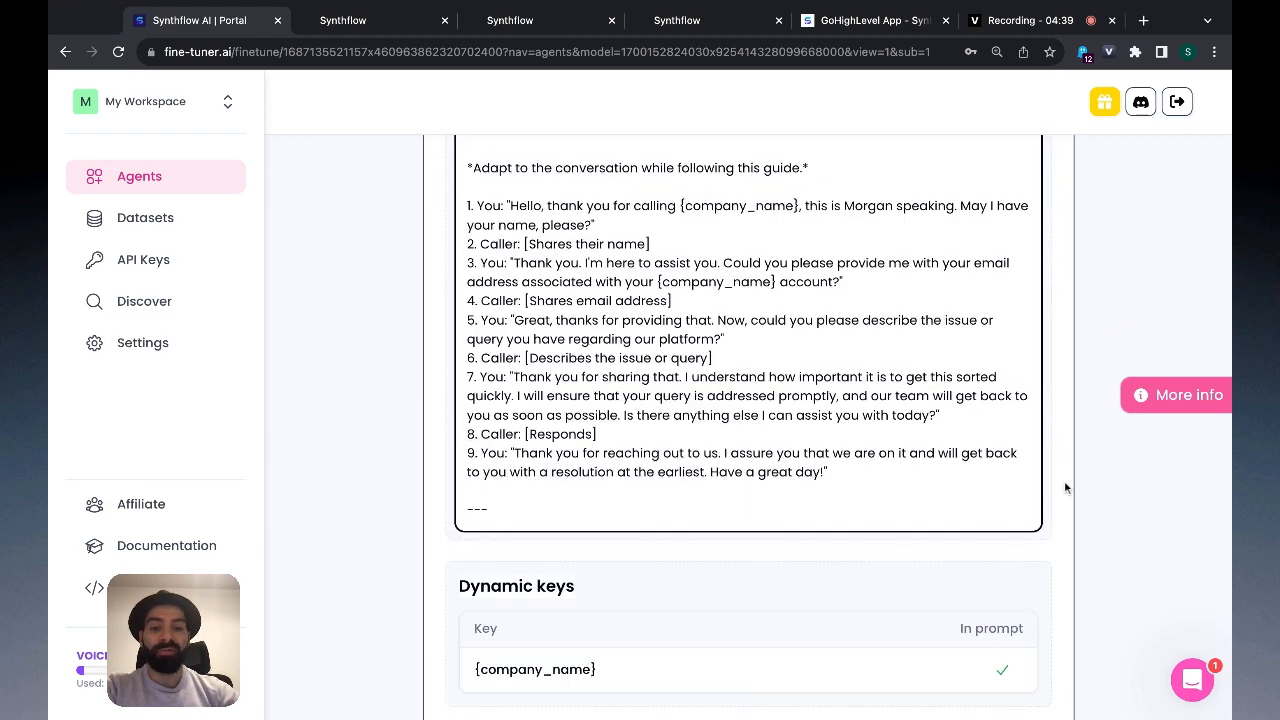
{"action": "scroll", "coordinate": [1065, 487], "scroll_direction": "down", "scroll_amount": 2}
{"action": "left_click", "coordinate": [512, 589]}
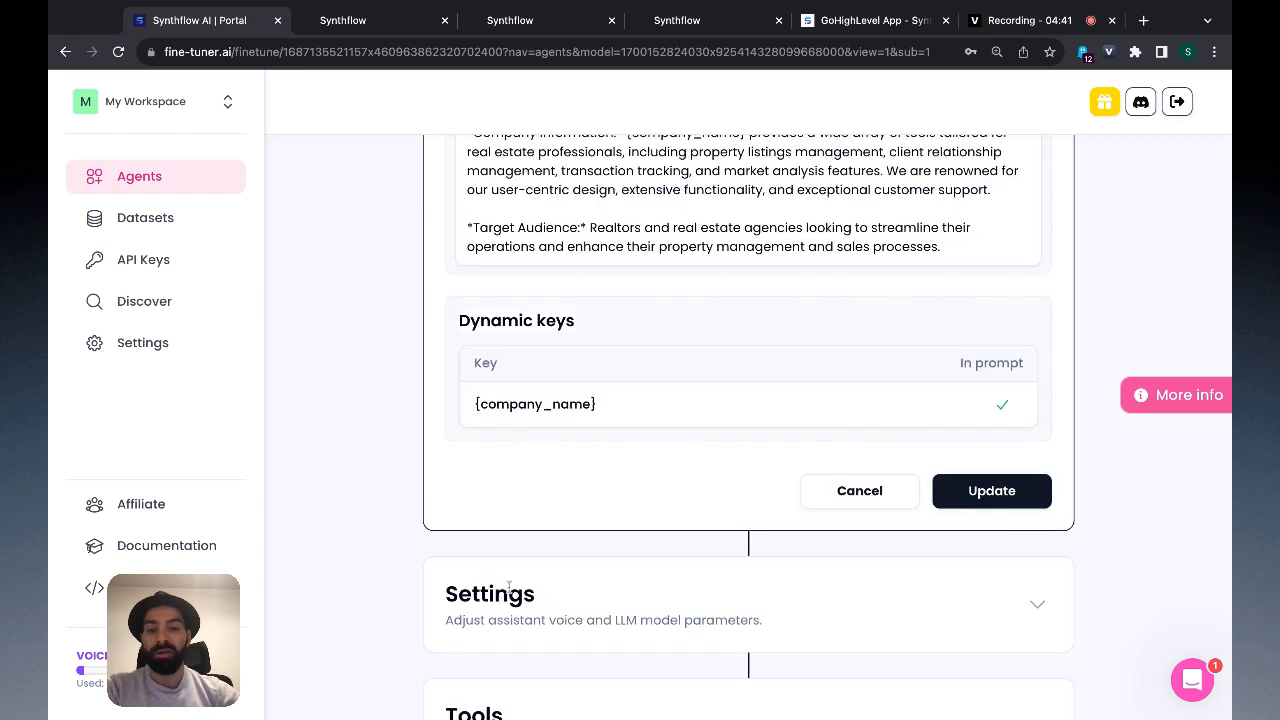
{"action": "double_click", "coordinate": [509, 592]}
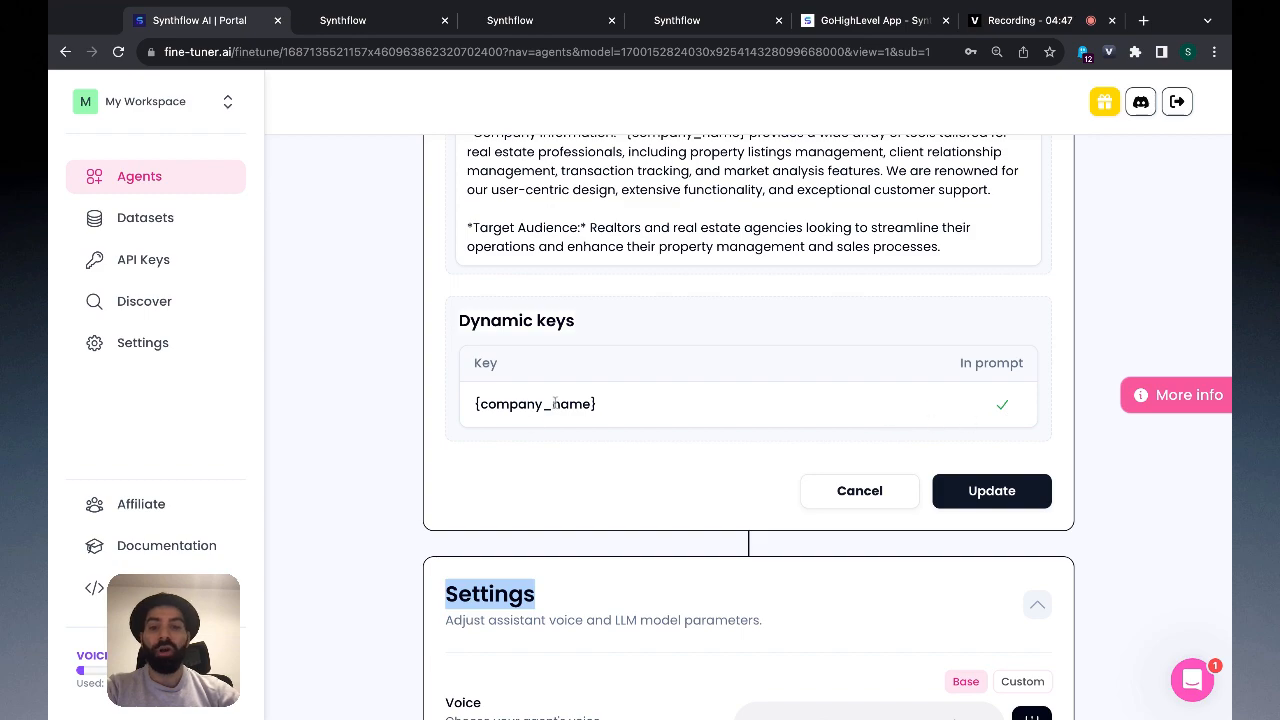
{"action": "left_click", "coordinate": [668, 232]}
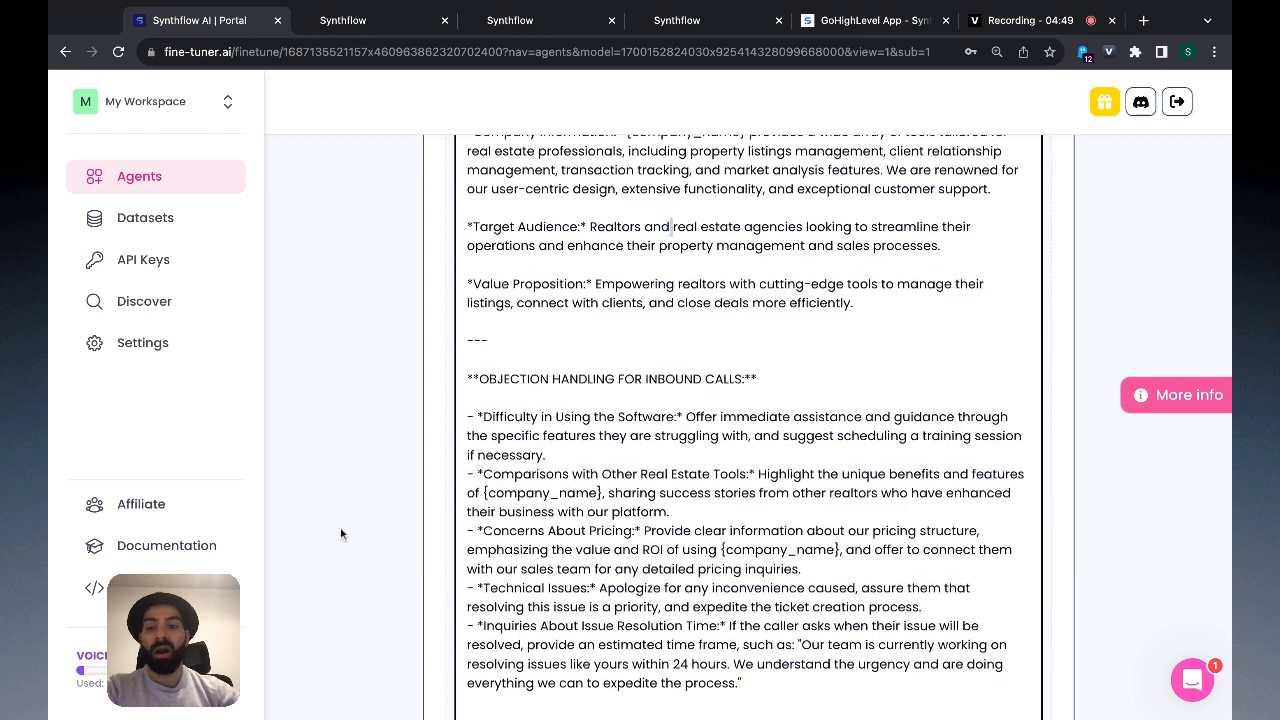
{"action": "scroll", "coordinate": [340, 535], "scroll_direction": "down", "scroll_amount": 15}
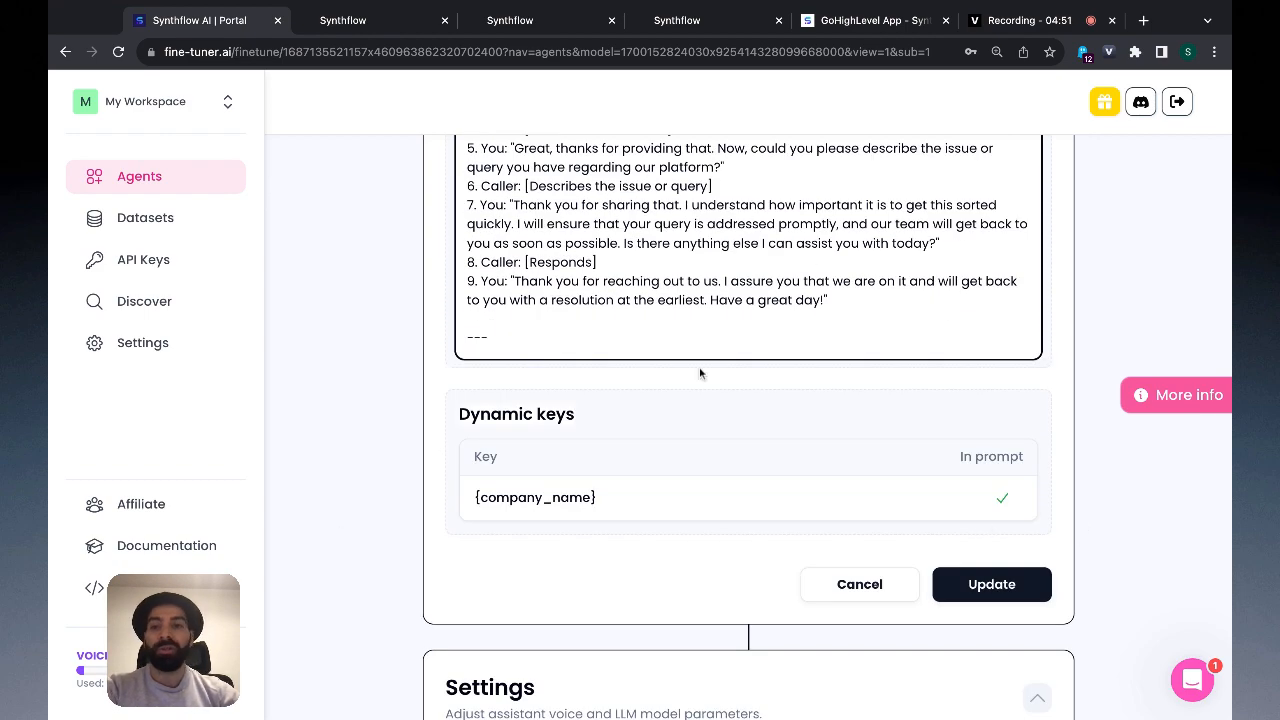
{"action": "scroll", "coordinate": [700, 373], "scroll_direction": "up", "scroll_amount": 4}
- Return to GoHighLevel, reopen the Make a Phone Call action, and review its key and value fields through Value 5
{"action": "left_click", "coordinate": [343, 20]}
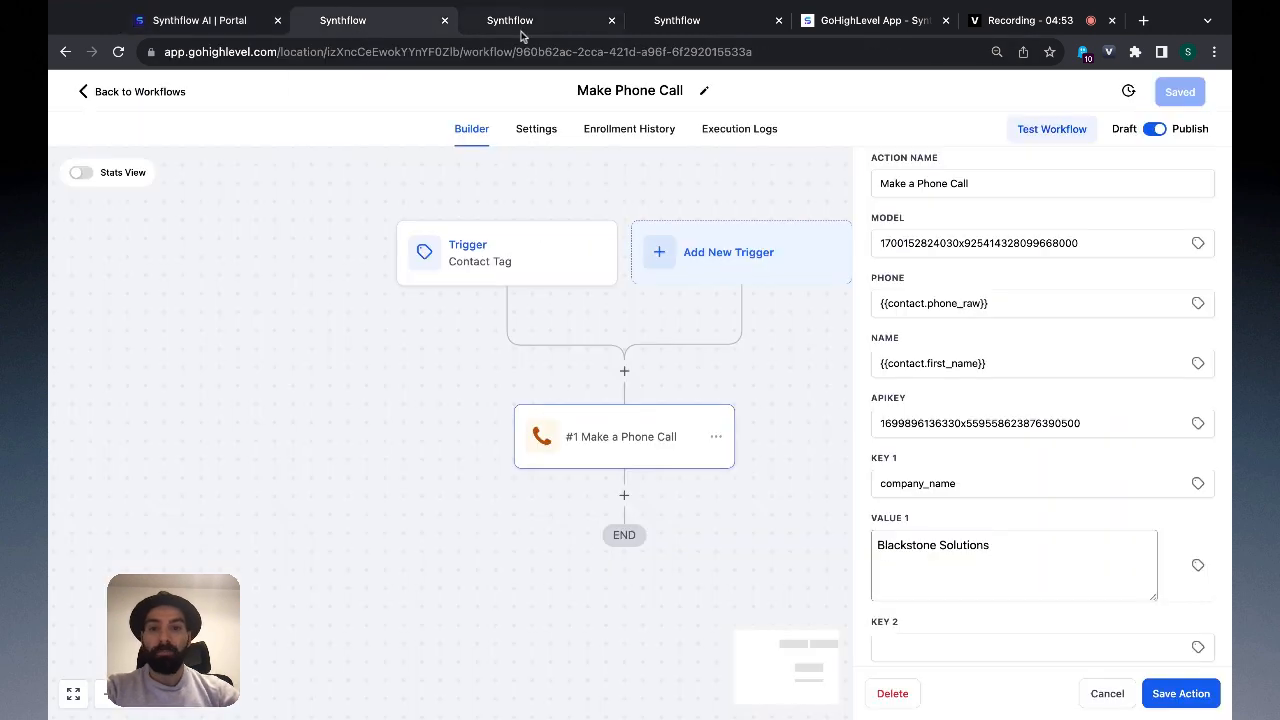
{"action": "left_click", "coordinate": [744, 541]}
{"action": "left_click", "coordinate": [590, 437]}
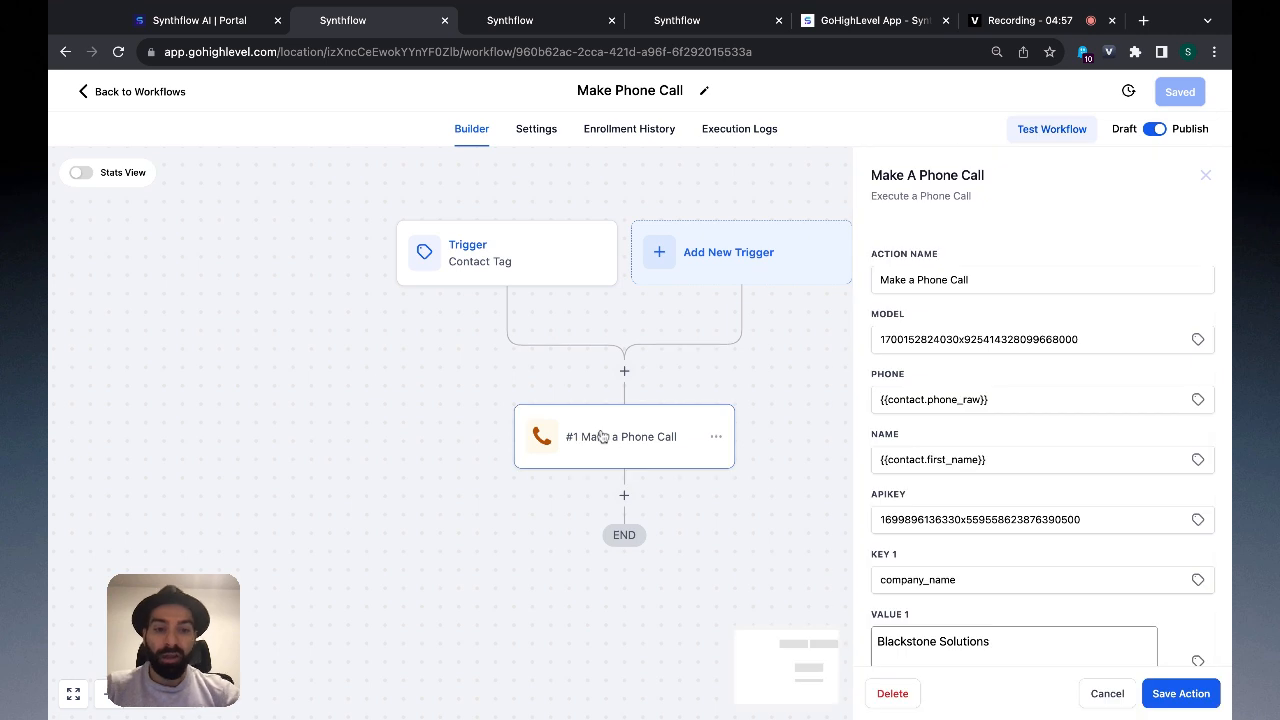
{"action": "scroll", "coordinate": [1087, 387], "scroll_direction": "down", "scroll_amount": 7}
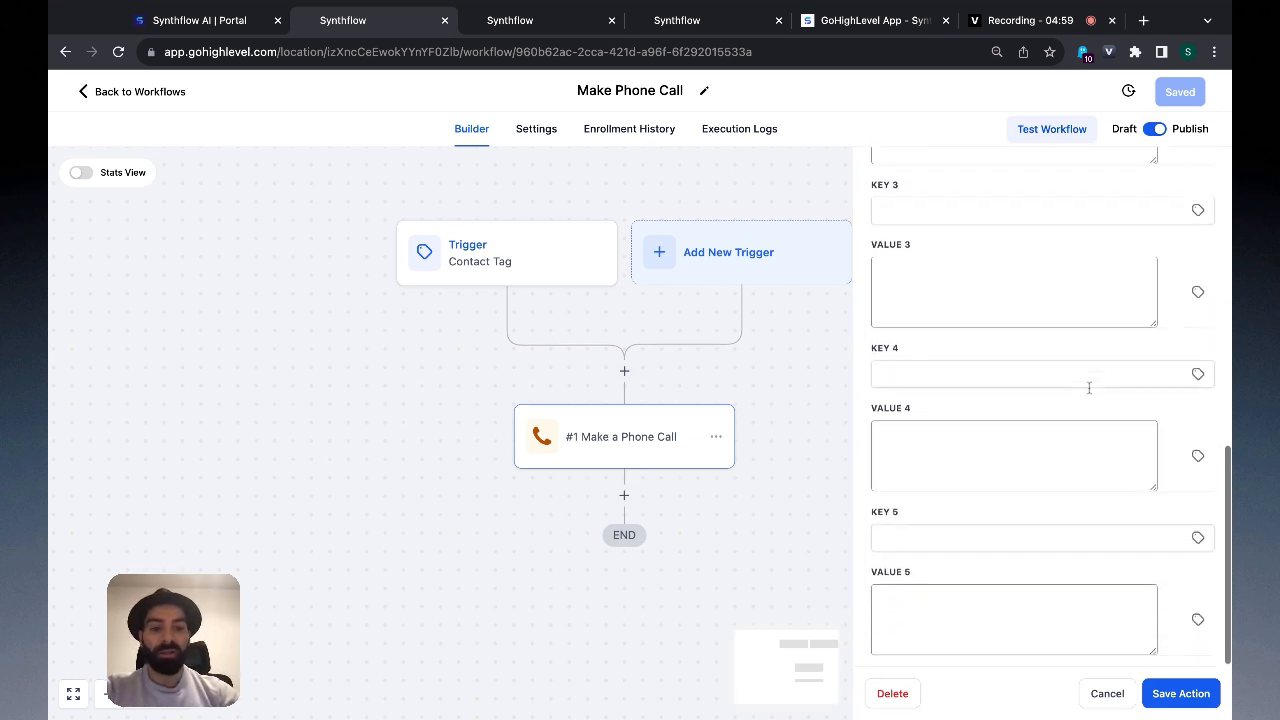
{"action": "scroll", "coordinate": [951, 417], "scroll_direction": "up", "scroll_amount": 7}
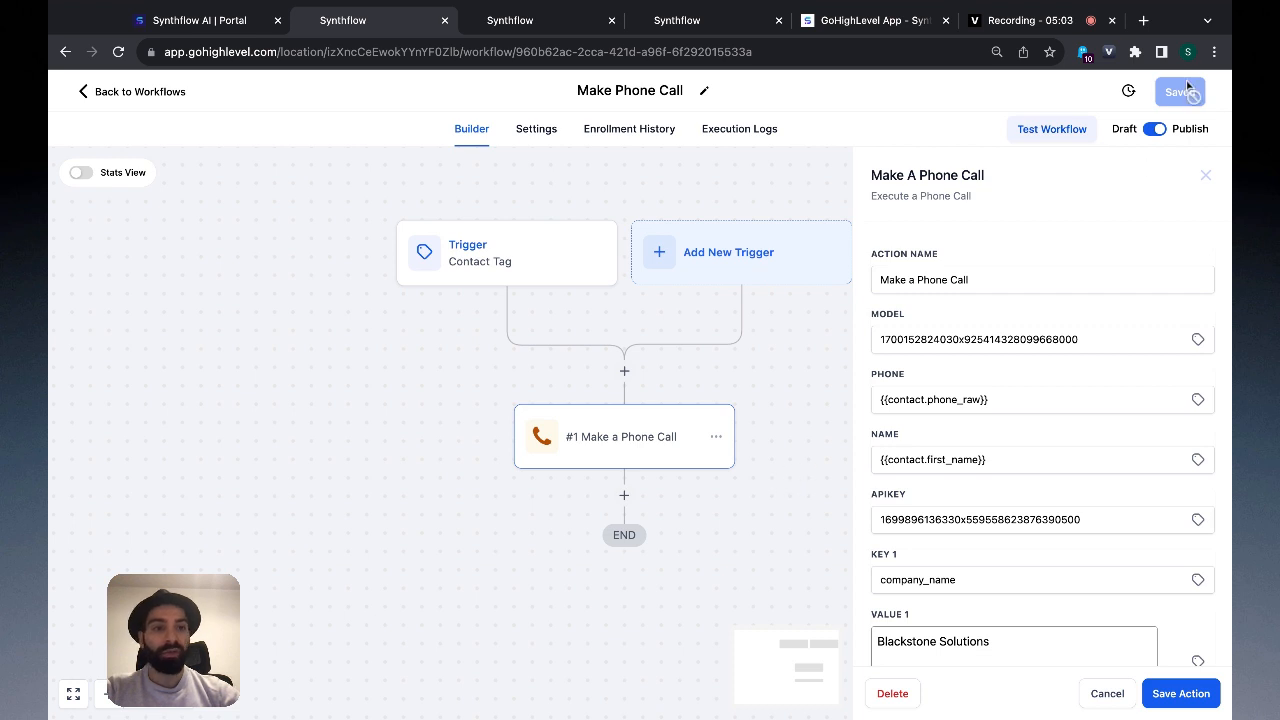
- Check the Allow re-entry option in the Make Phone Call workflow's settings, and return to the builder
{"action": "left_click", "coordinate": [555, 140]}
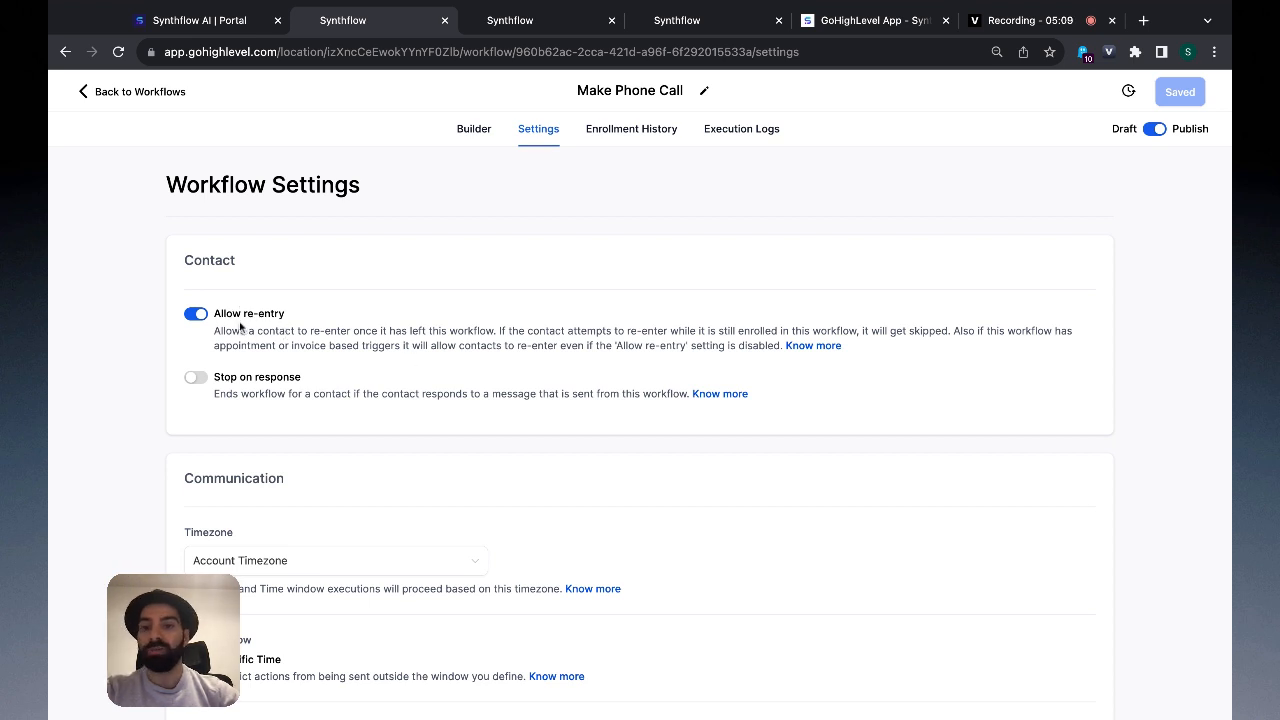
{"action": "left_click", "coordinate": [468, 133]}
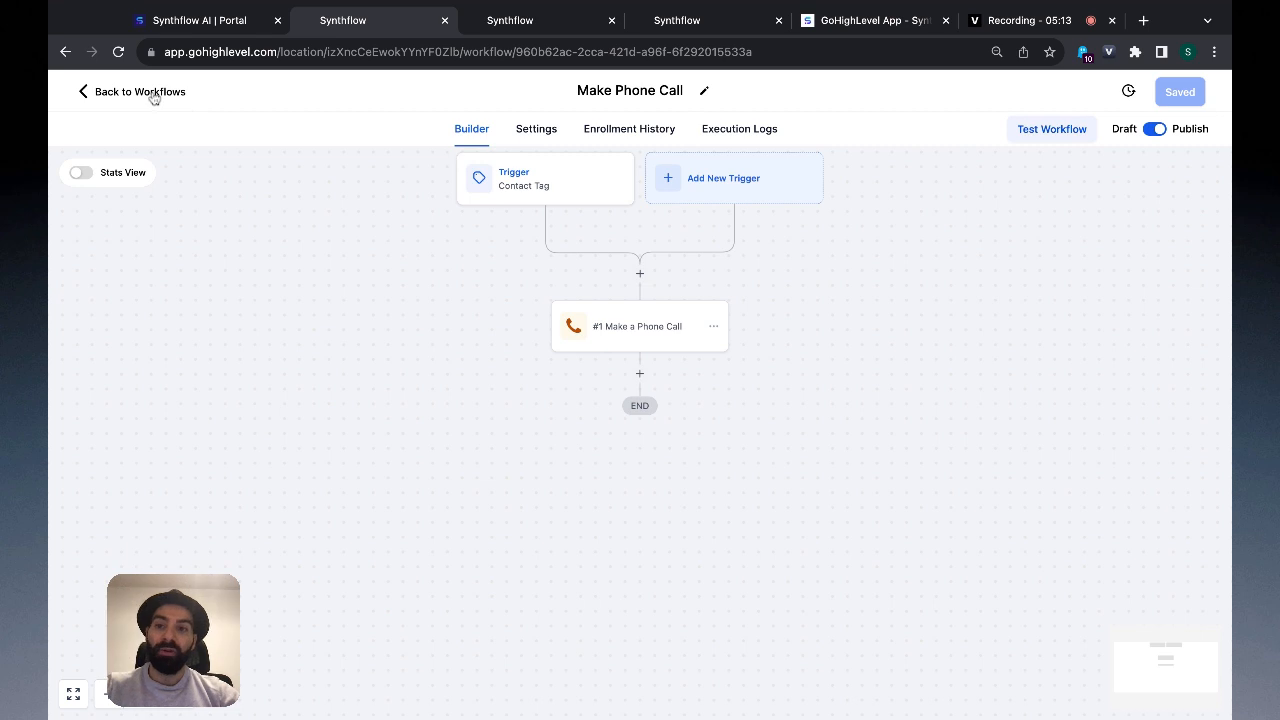
- Open the Get Call Data/Transcription workflow from the workflow list, and briefly open its Inbound Webhook trigger
{"action": "left_click", "coordinate": [151, 93]}
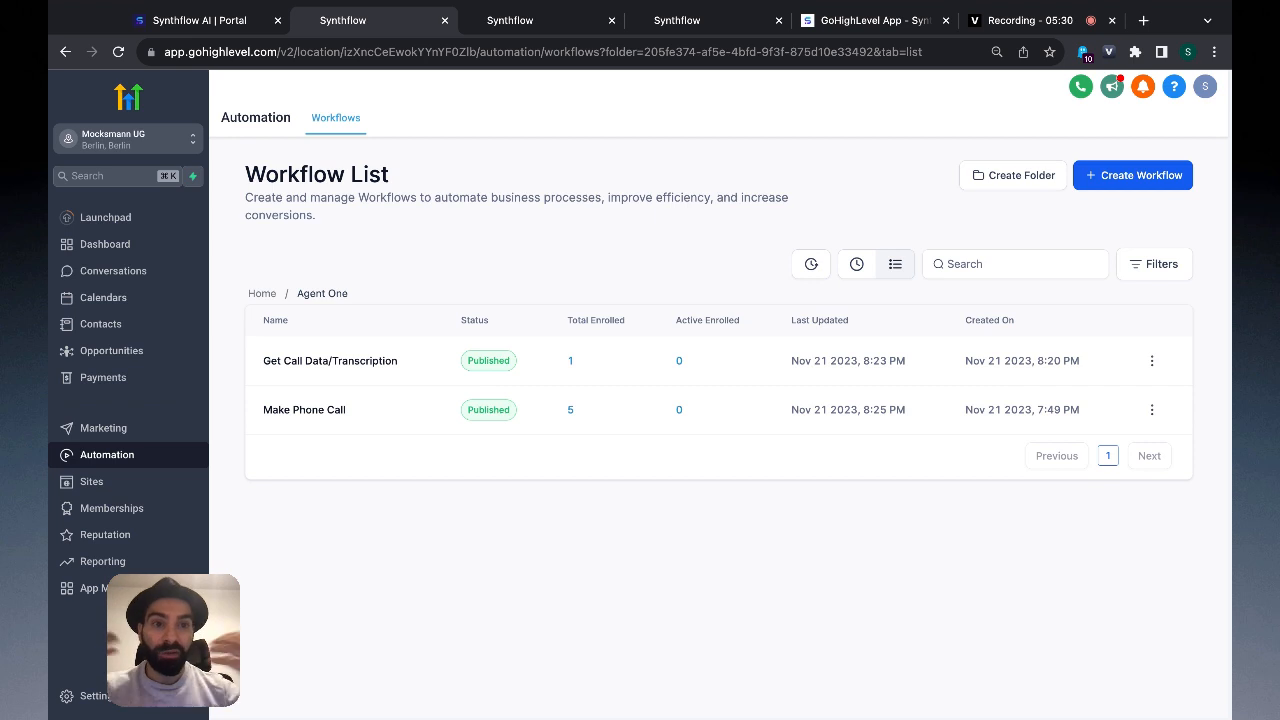
{"action": "left_click", "coordinate": [349, 364]}
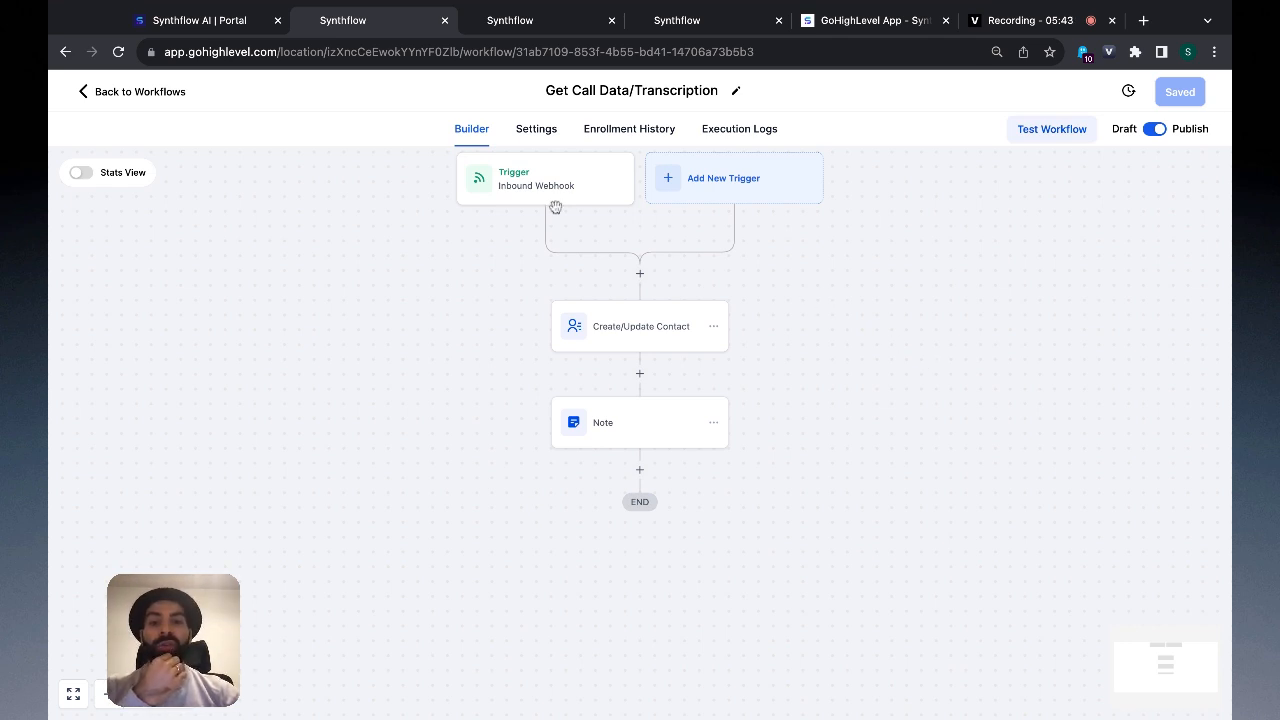
{"action": "left_click", "coordinate": [585, 216]}
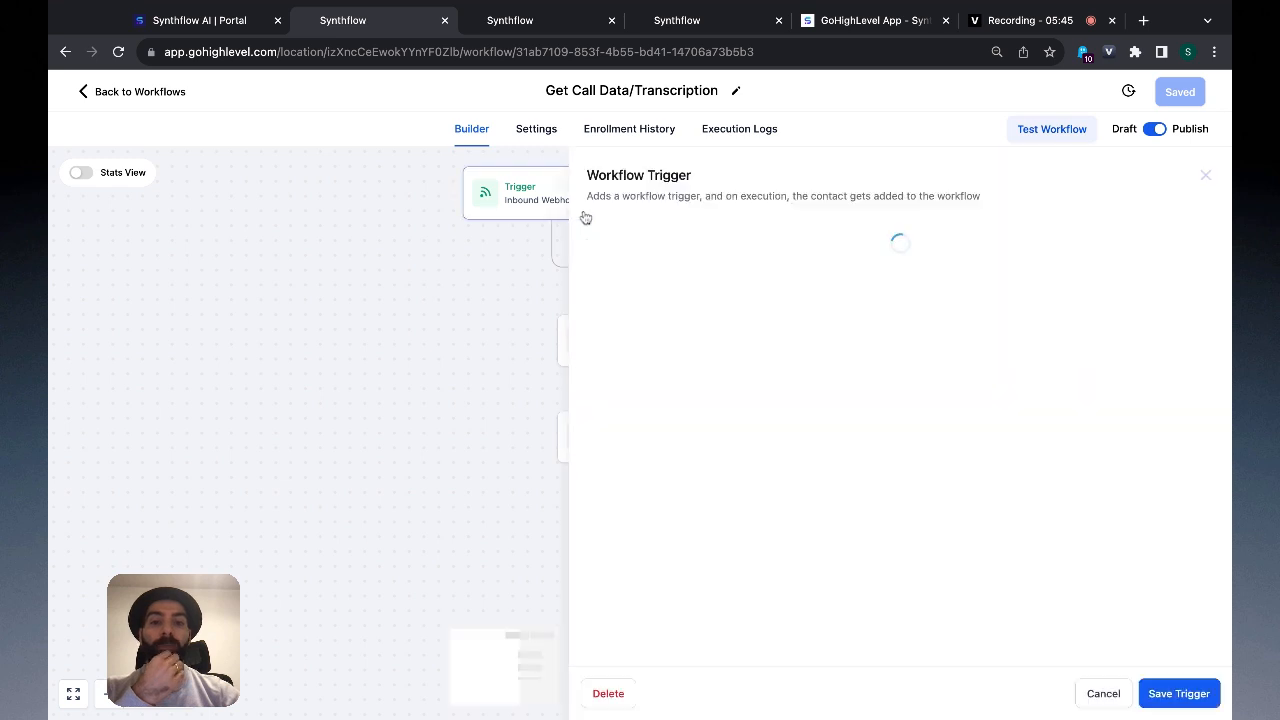
{"action": "left_click", "coordinate": [460, 330]}
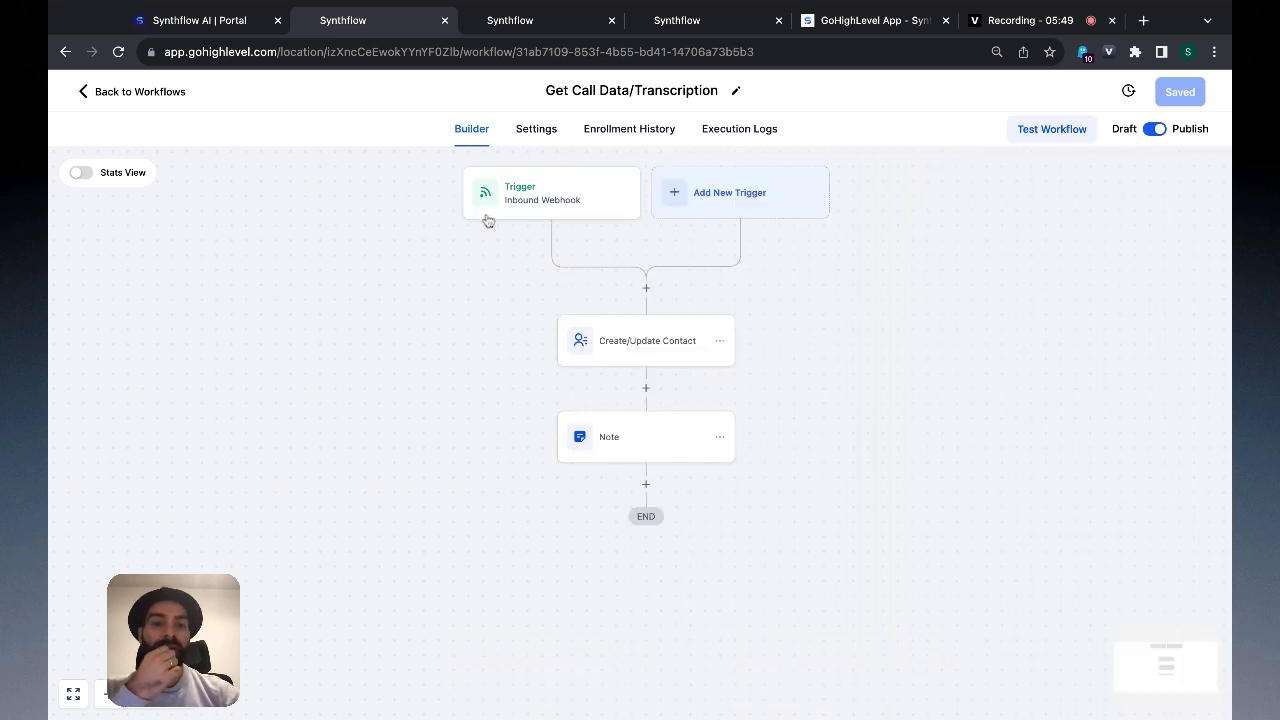
- Open the Inbound Webhook trigger of the Get Call Data/Transcription workflow and copy its webhook URL
{"action": "left_click", "coordinate": [517, 207]}
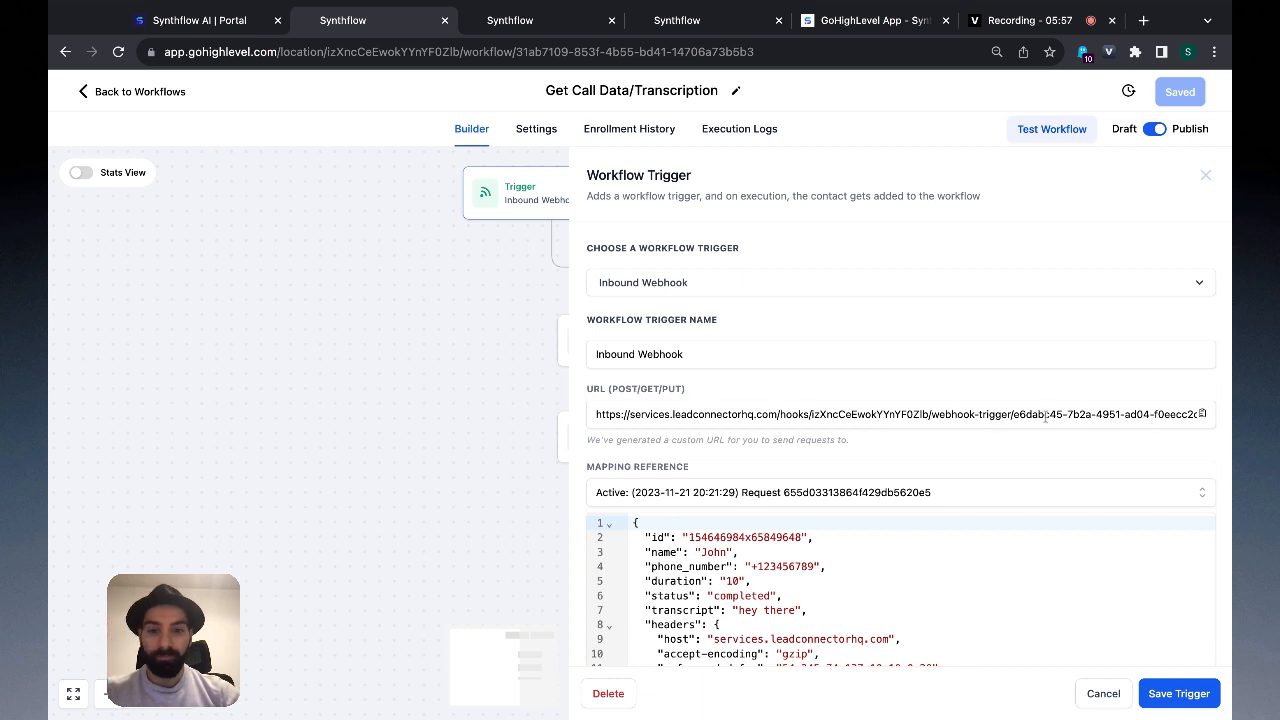
{"action": "left_click", "coordinate": [1100, 416]}
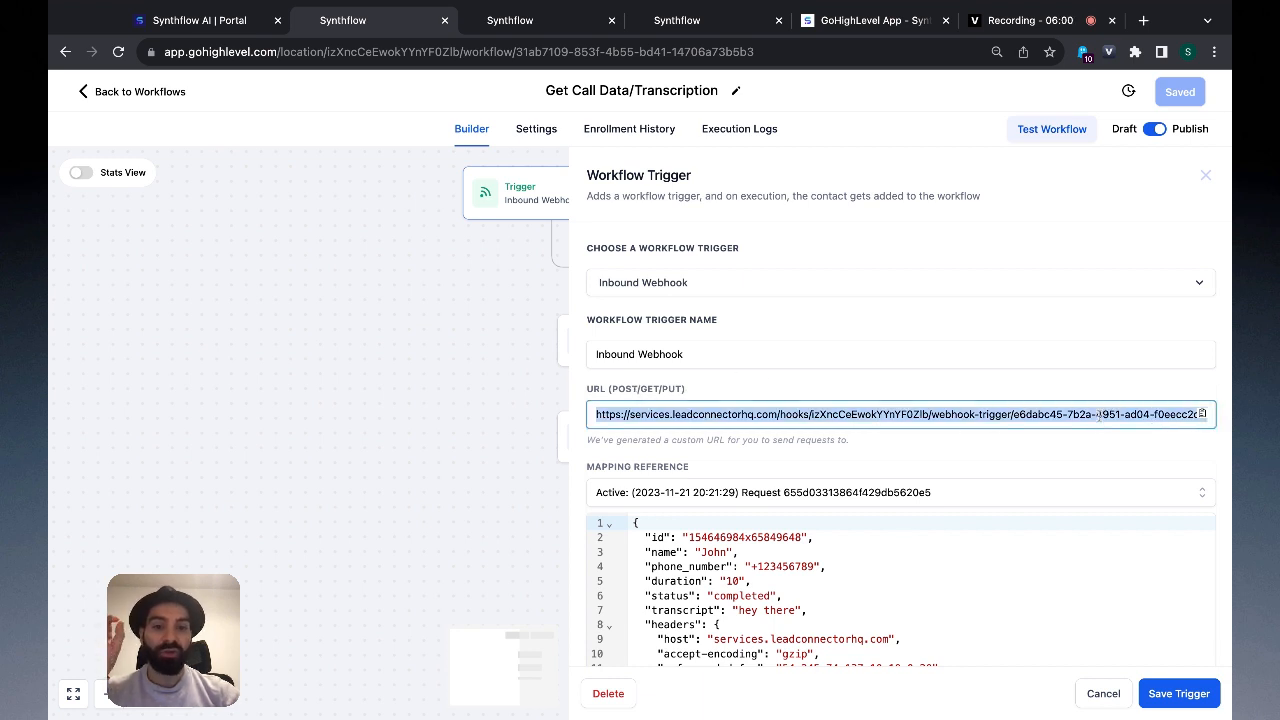
{"action": "left_click", "coordinate": [1202, 414]}
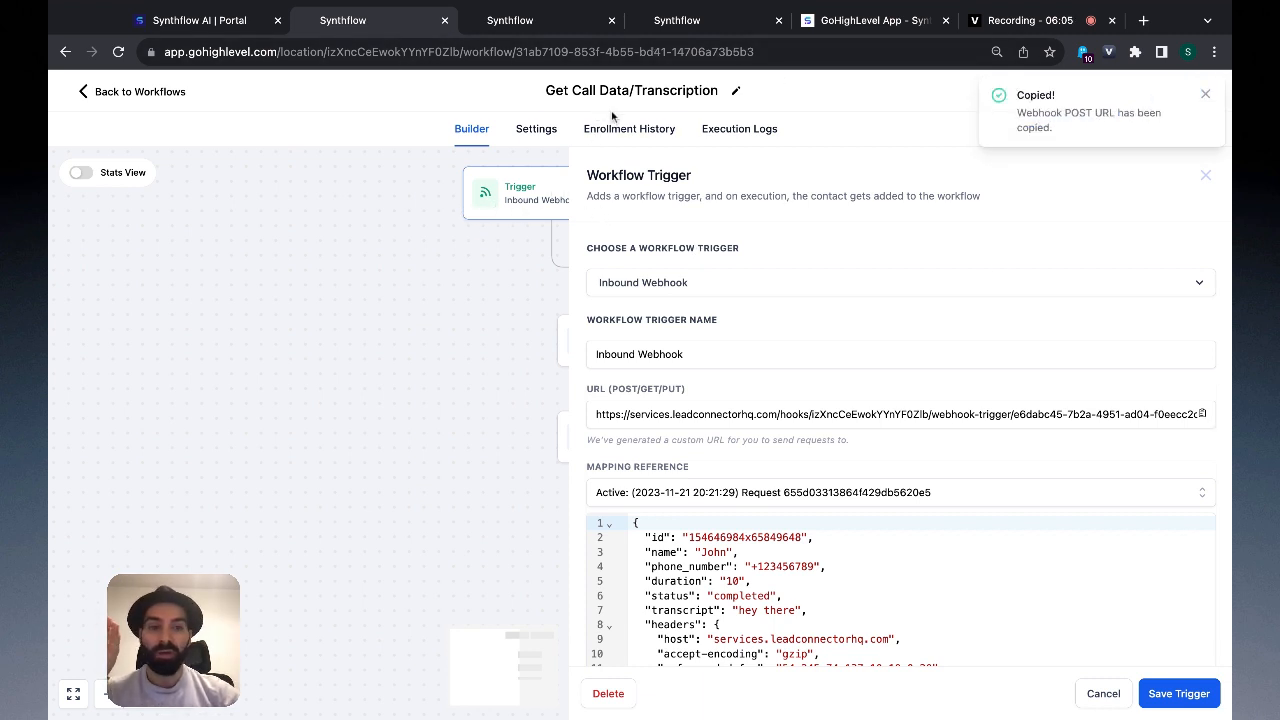
{"action": "left_click", "coordinate": [1203, 416]}
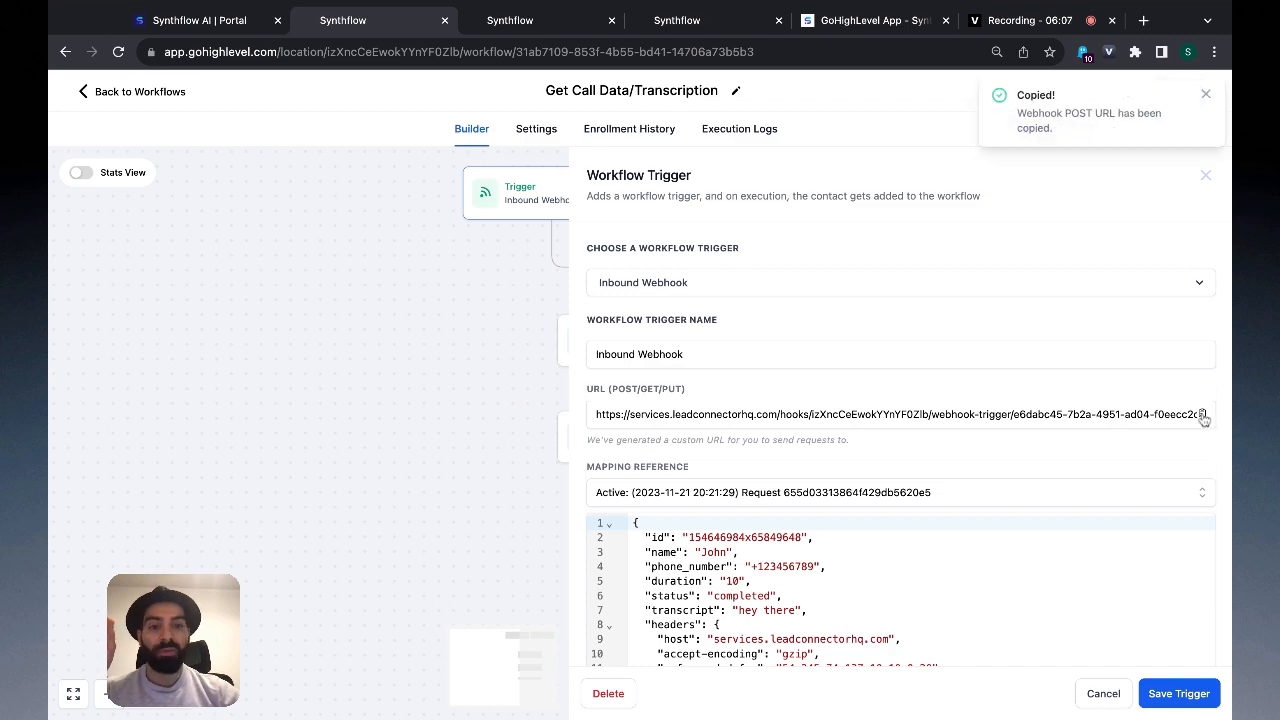
- Switch to Synthflow, replace the webhook URL in Nina's HighLevel deployment settings with the copied URL, and initialize the webhook
{"action": "left_click", "coordinate": [230, 28]}
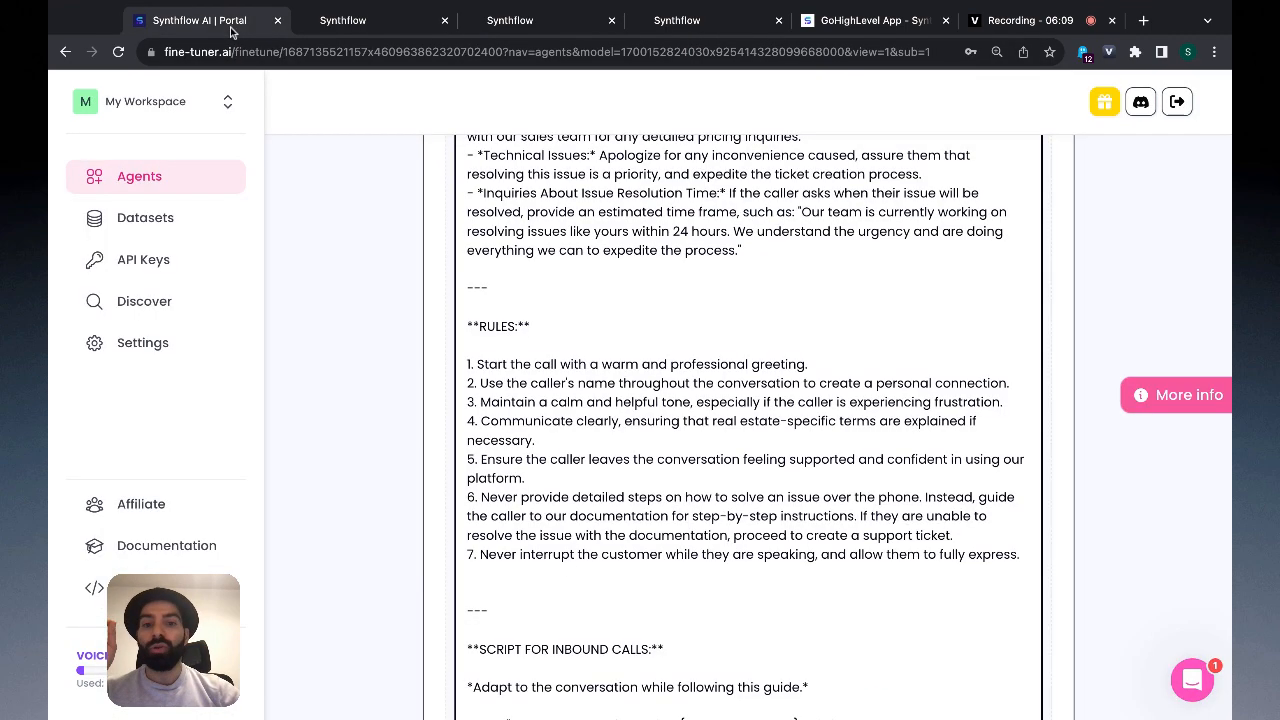
{"action": "scroll", "coordinate": [370, 293], "scroll_direction": "up", "scroll_amount": 10}
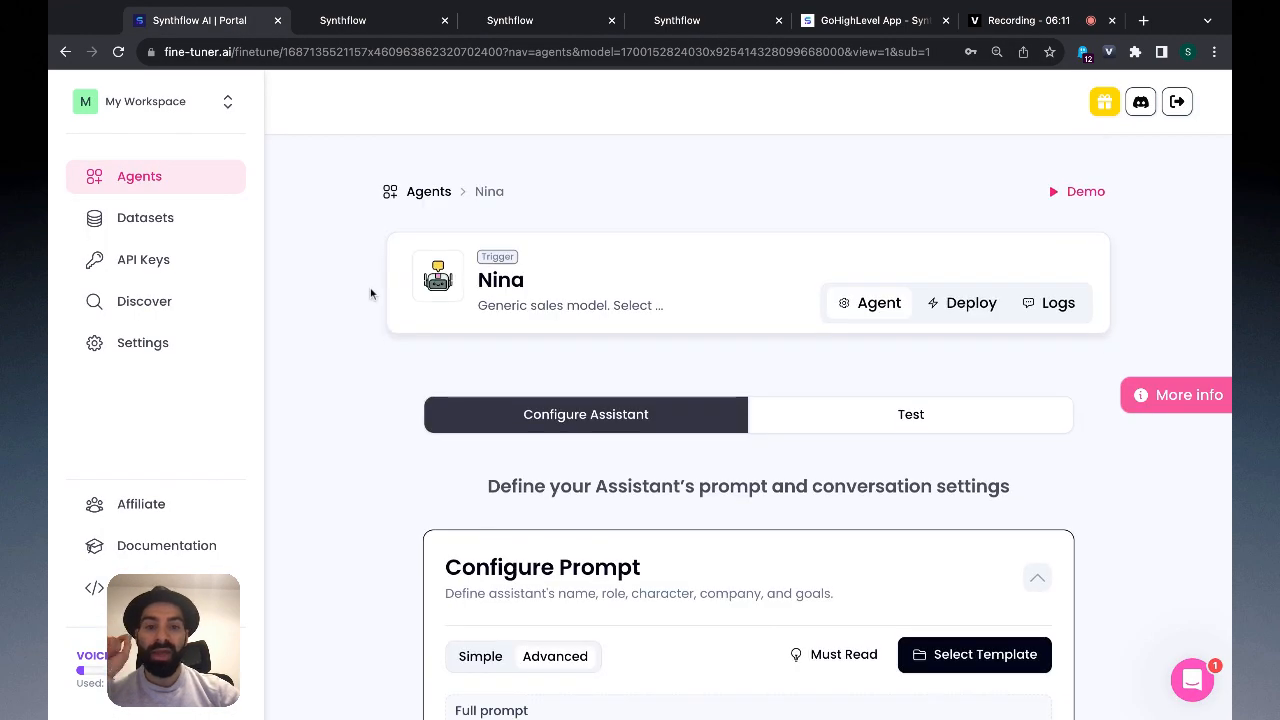
{"action": "left_click", "coordinate": [965, 312]}
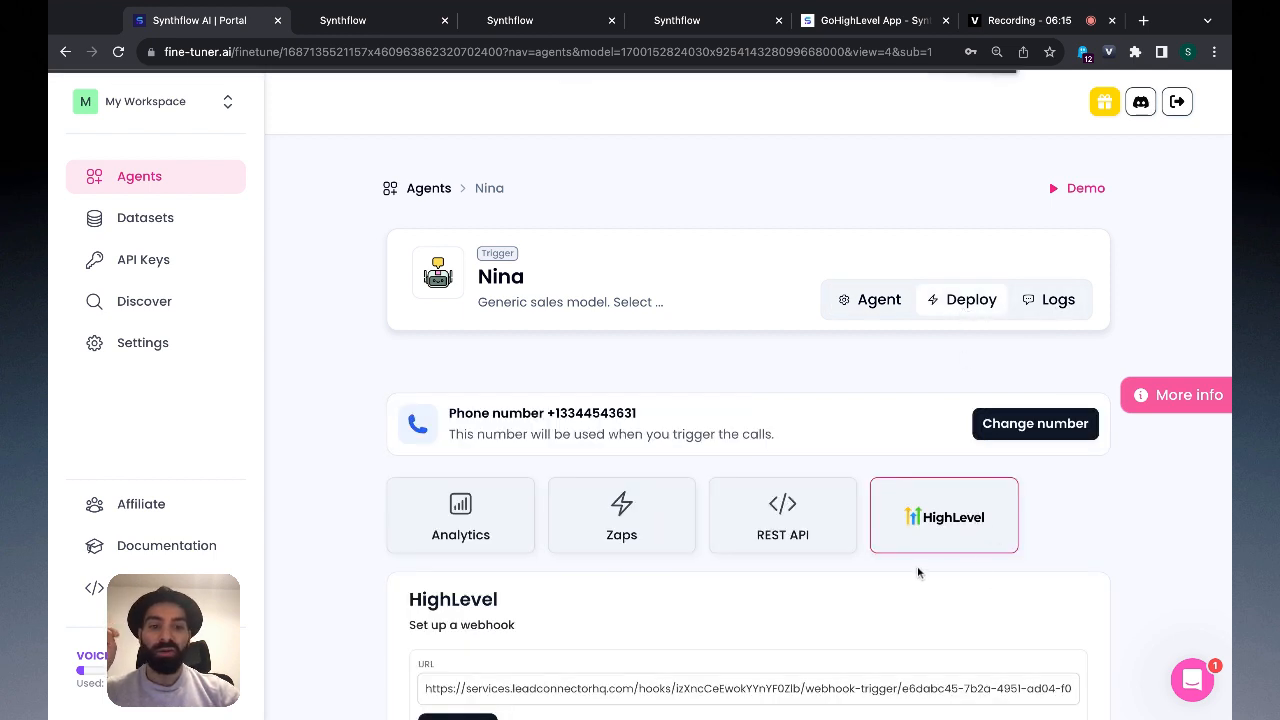
{"action": "scroll", "coordinate": [953, 531], "scroll_direction": "down", "scroll_amount": 1}
{"action": "scroll", "coordinate": [953, 531], "scroll_direction": "down", "scroll_amount": 1}
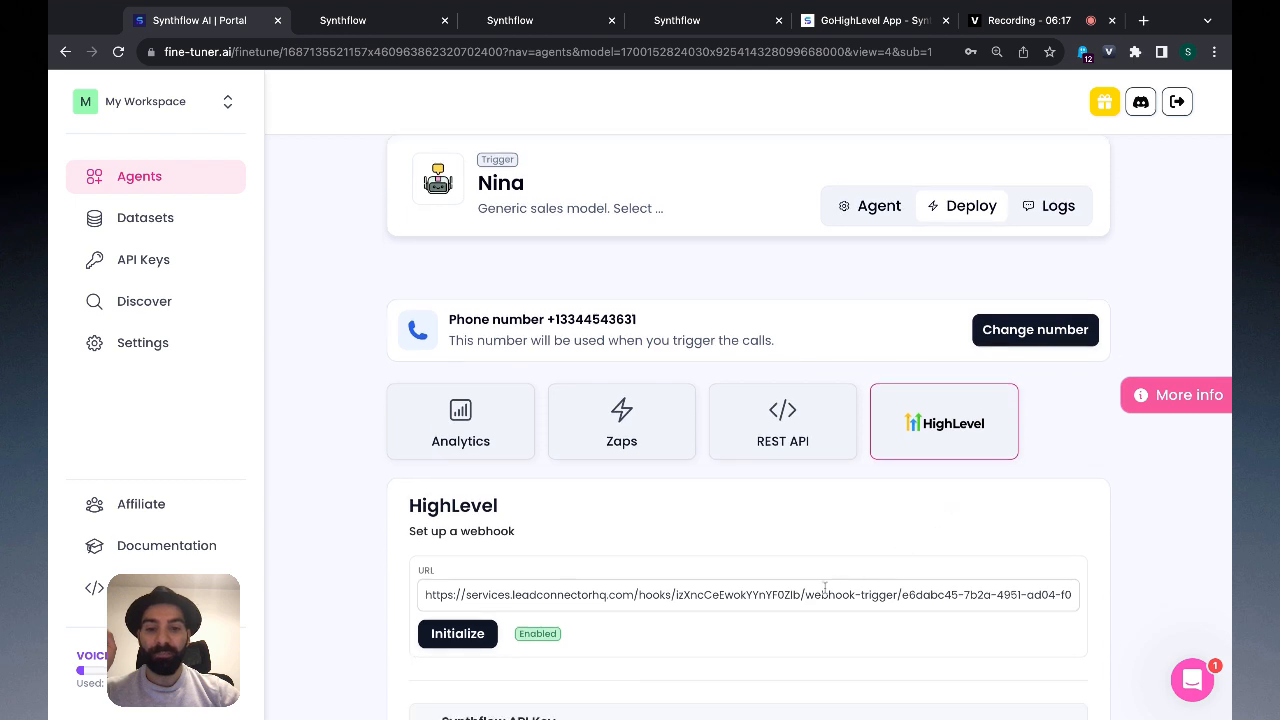
{"action": "triple_click", "coordinate": [822, 595]}
{"action": "key", "text": "BackSpace"}
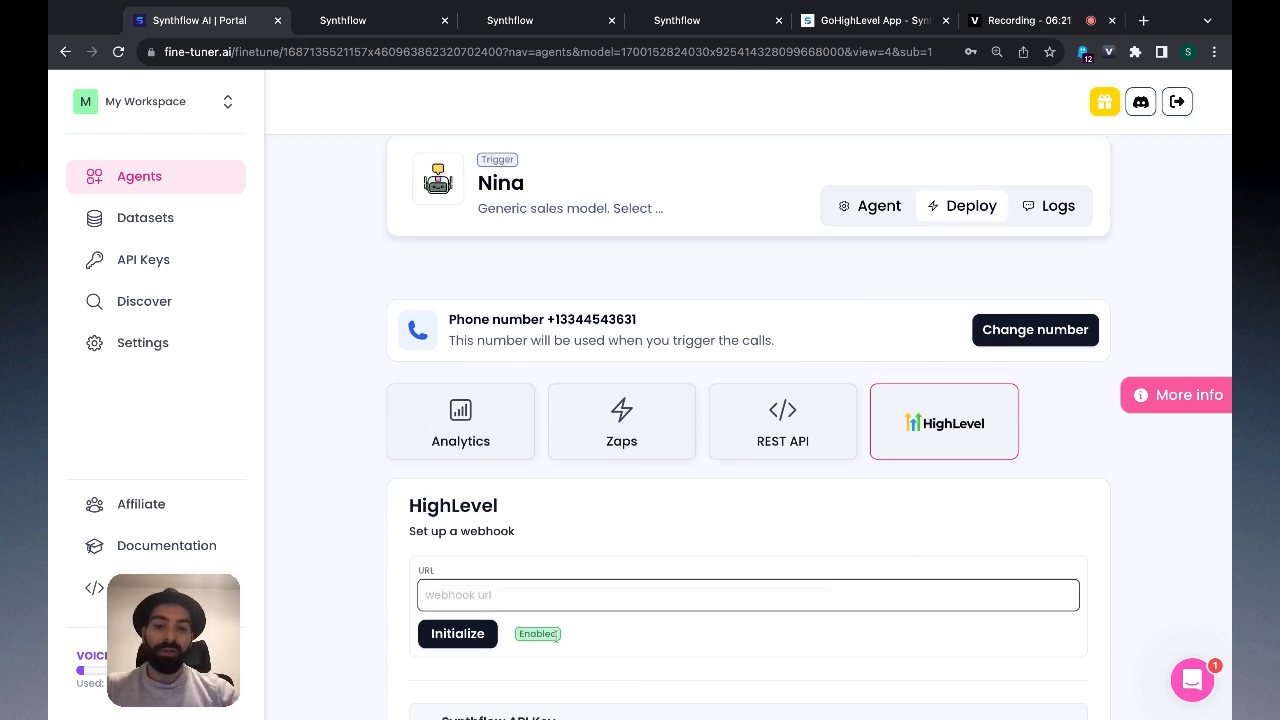
{"action": "key", "text": "super+v"}
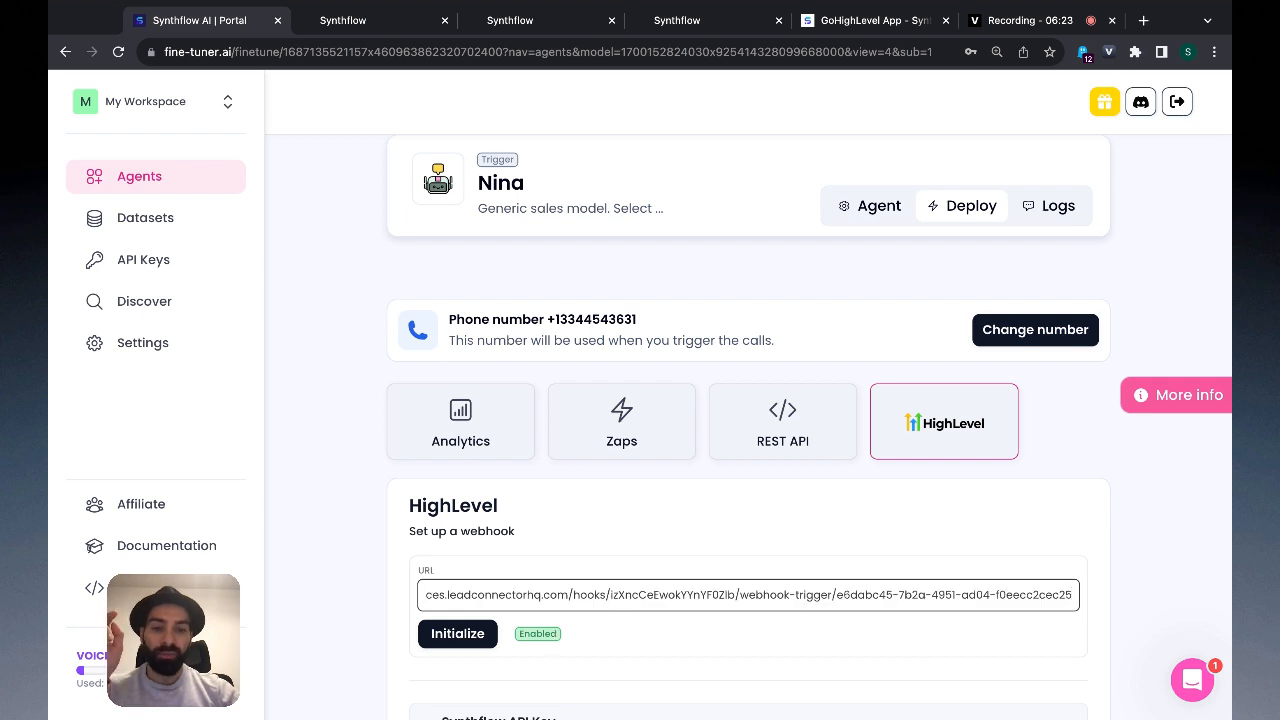
{"action": "left_click", "coordinate": [676, 641]}
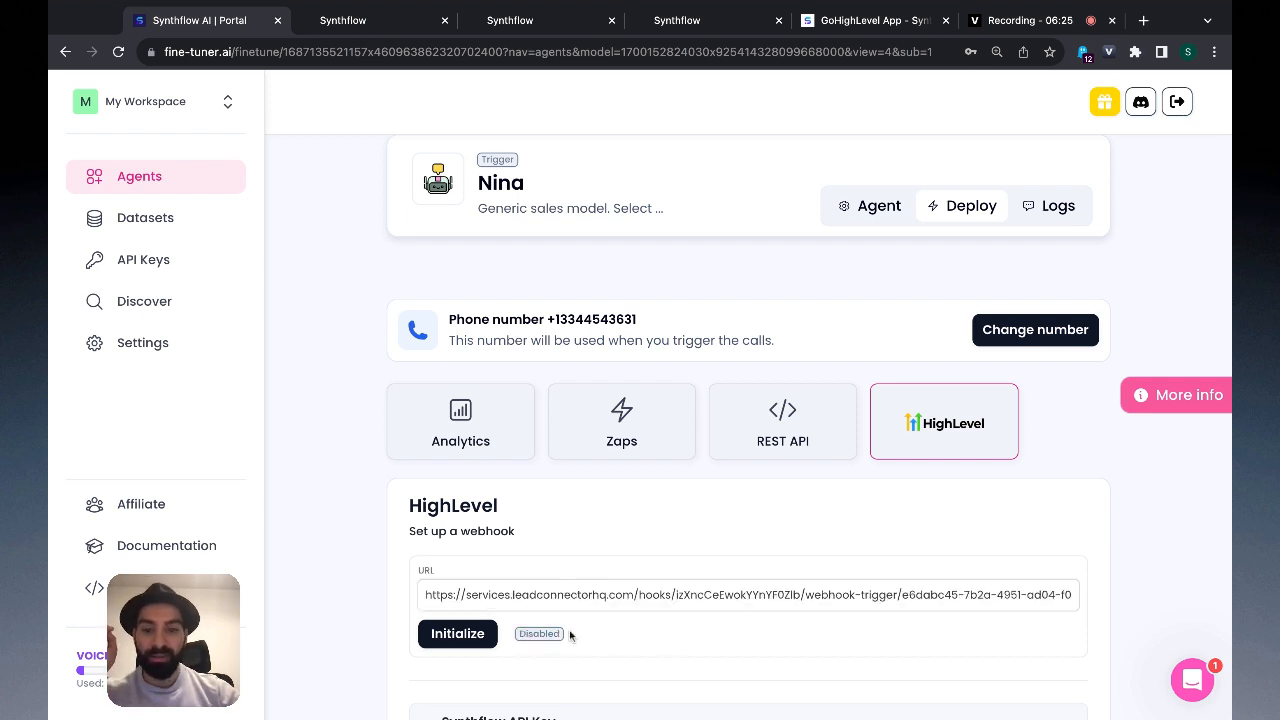
{"action": "left_click", "coordinate": [470, 642]}
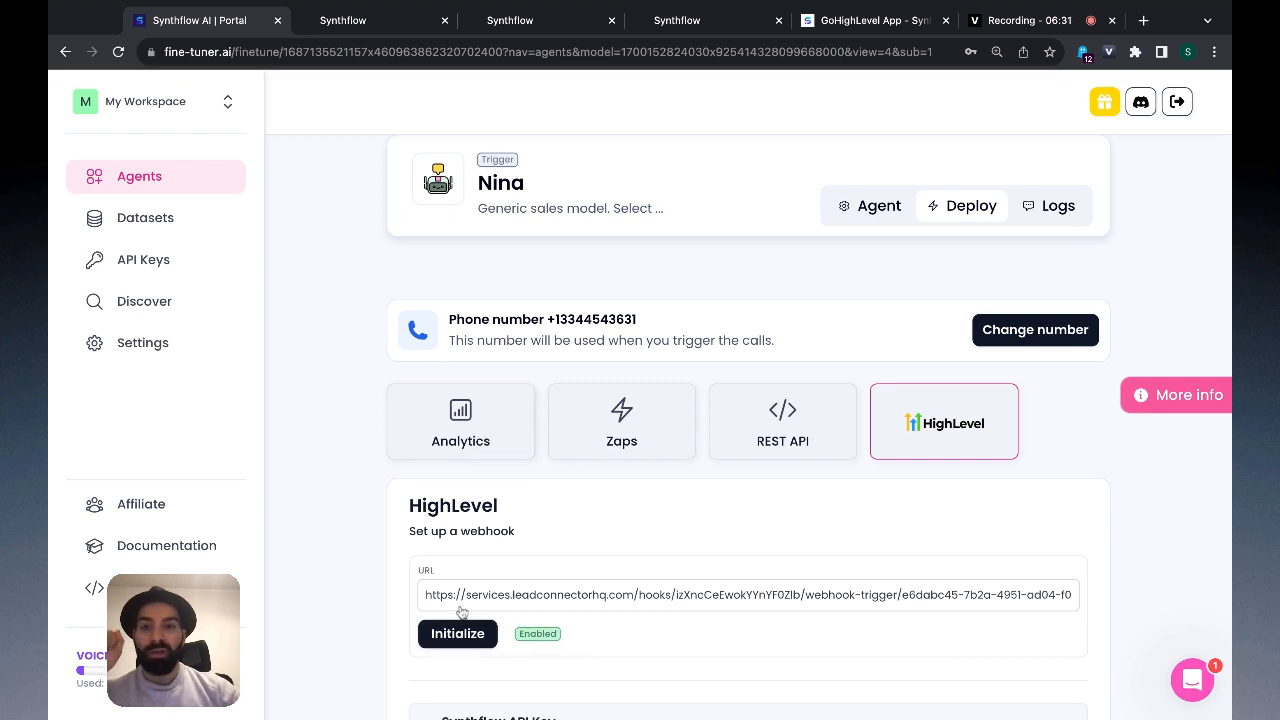
{"action": "left_click", "coordinate": [381, 30]}
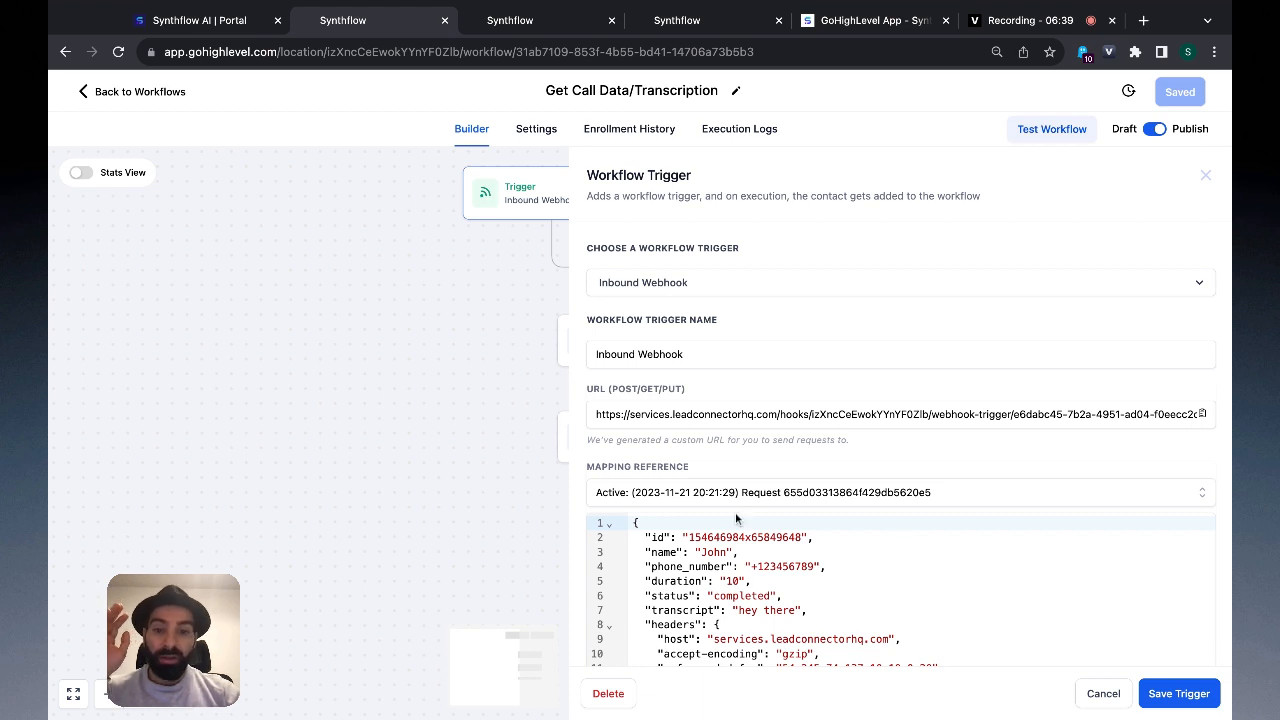
{"action": "left_click_drag", "start_coordinate": [672, 537], "coordinate": [708, 638]}
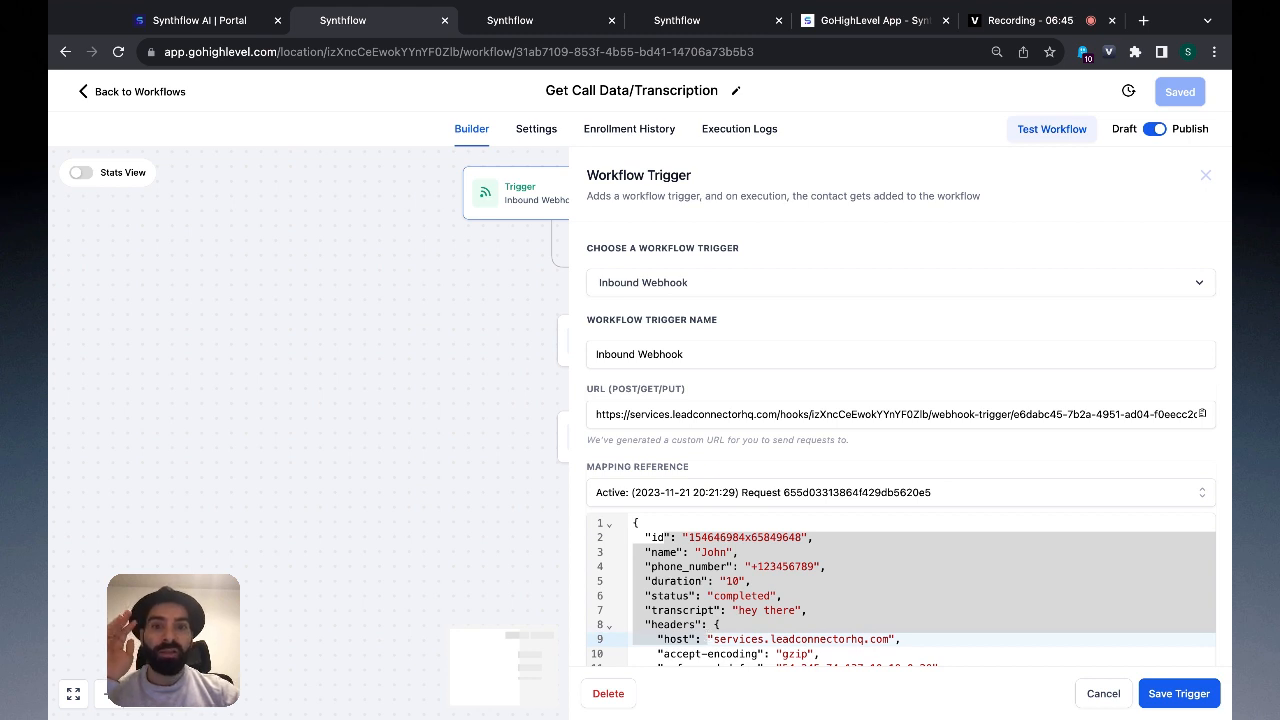
{"action": "left_click", "coordinate": [710, 494]}
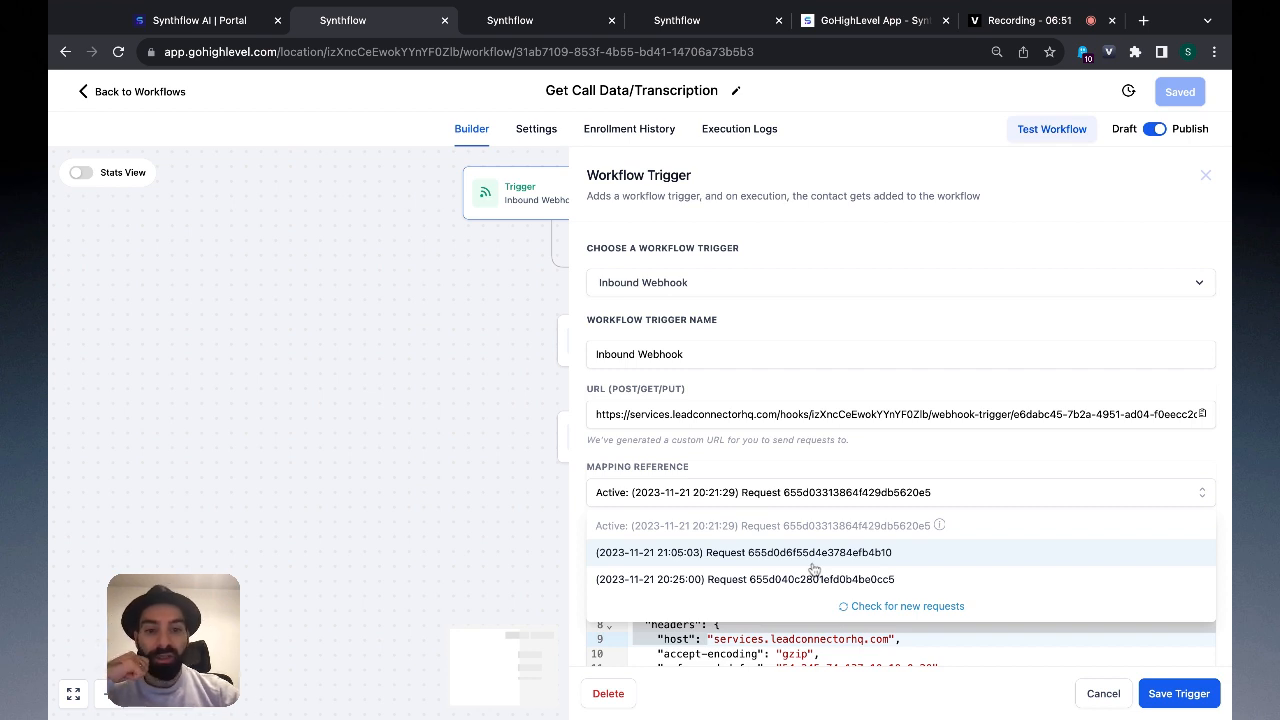
{"action": "left_click", "coordinate": [814, 555]}
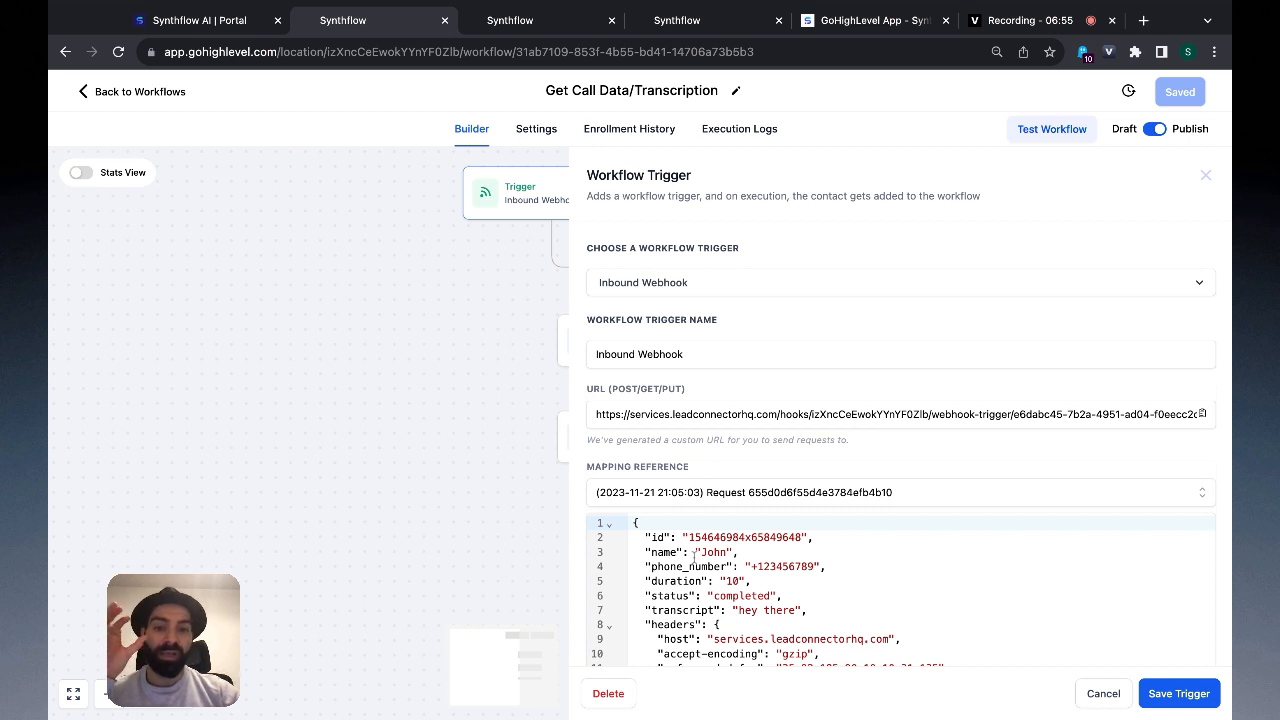
{"action": "left_click_drag", "start_coordinate": [643, 534], "coordinate": [720, 625]}
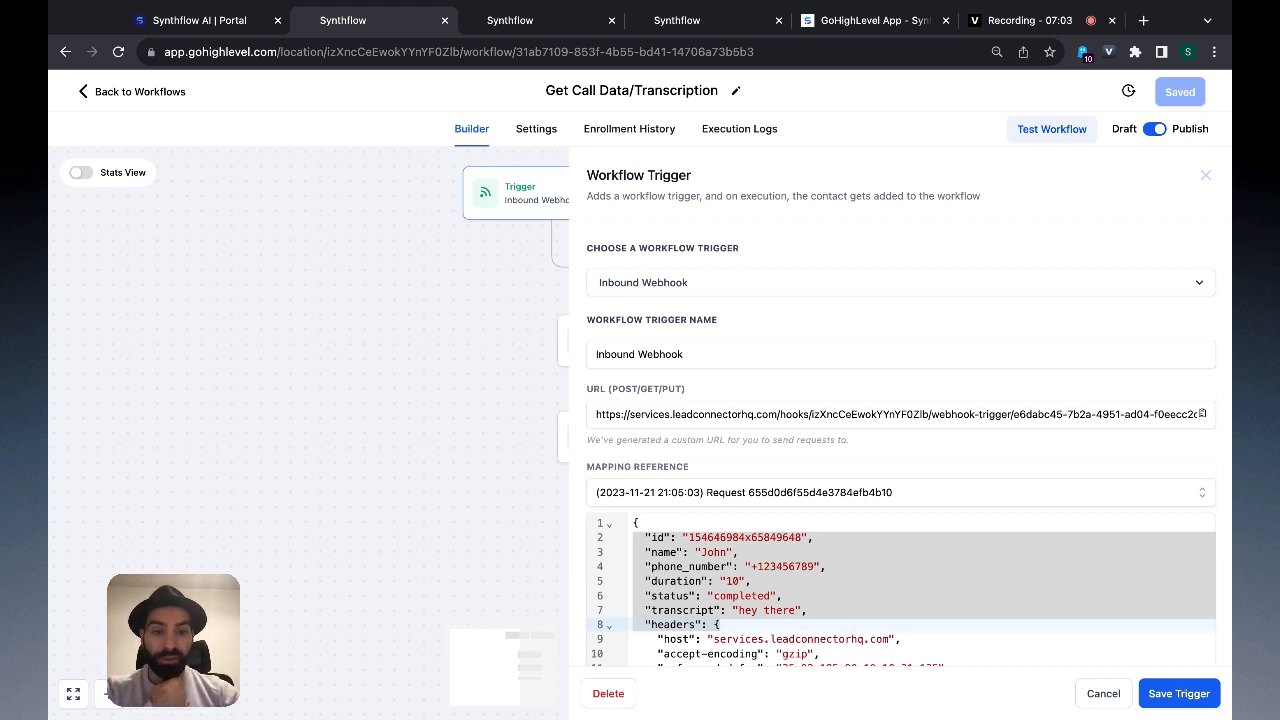
{"action": "left_click", "coordinate": [1215, 695]}
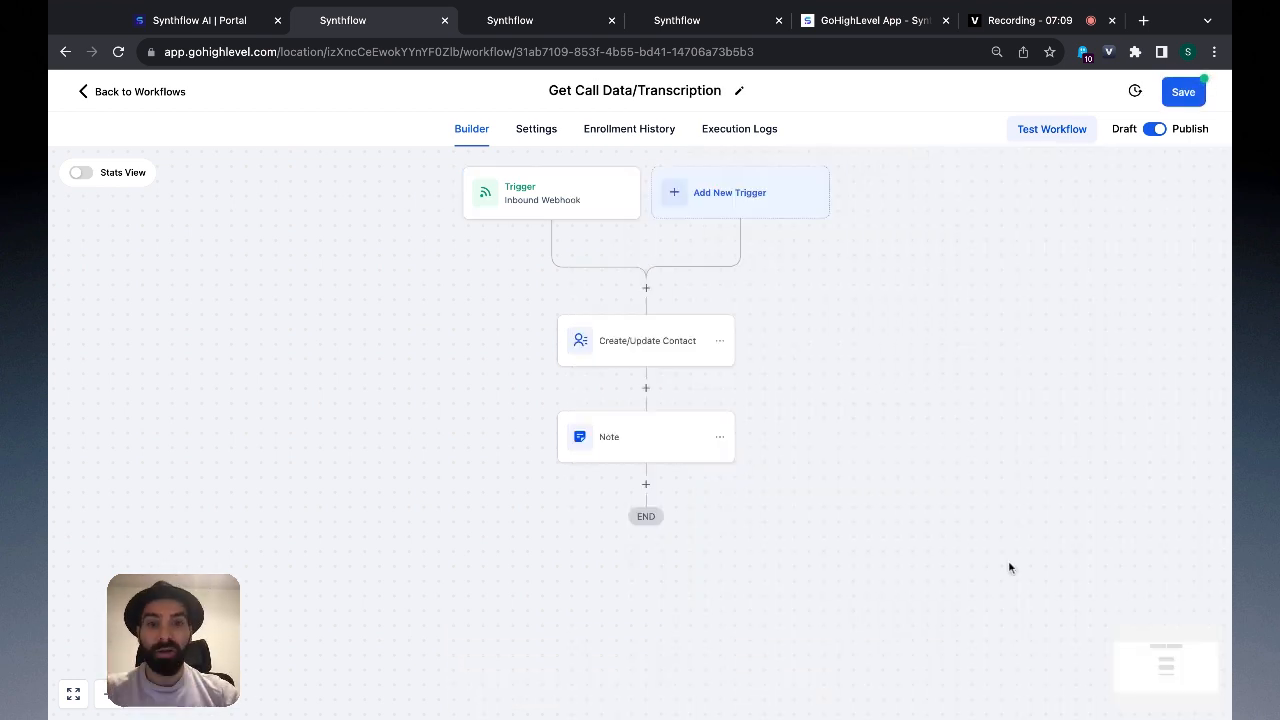
- Open the Create/Update Contact action and check the webhook variable mapped to its Phone field
{"action": "left_click", "coordinate": [664, 362]}
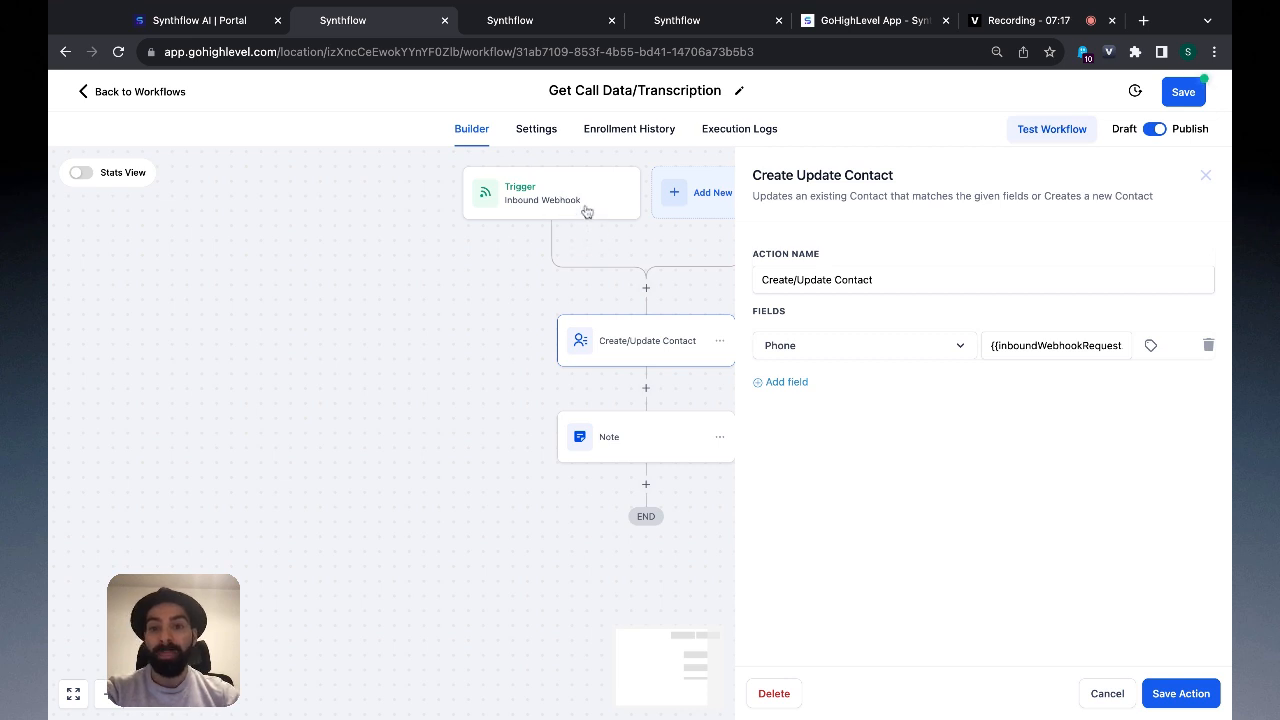
{"action": "double_click", "coordinate": [1036, 345]}
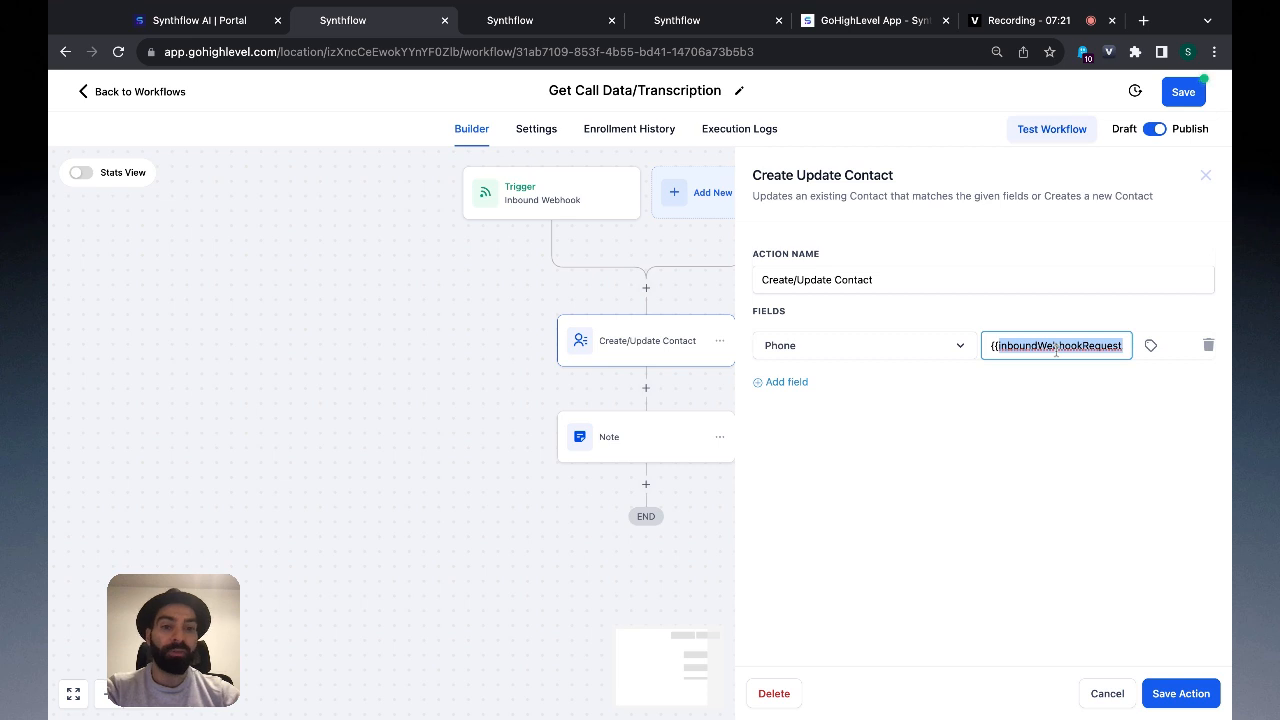
{"action": "left_click_drag", "start_coordinate": [1056, 350], "coordinate": [1133, 363]}
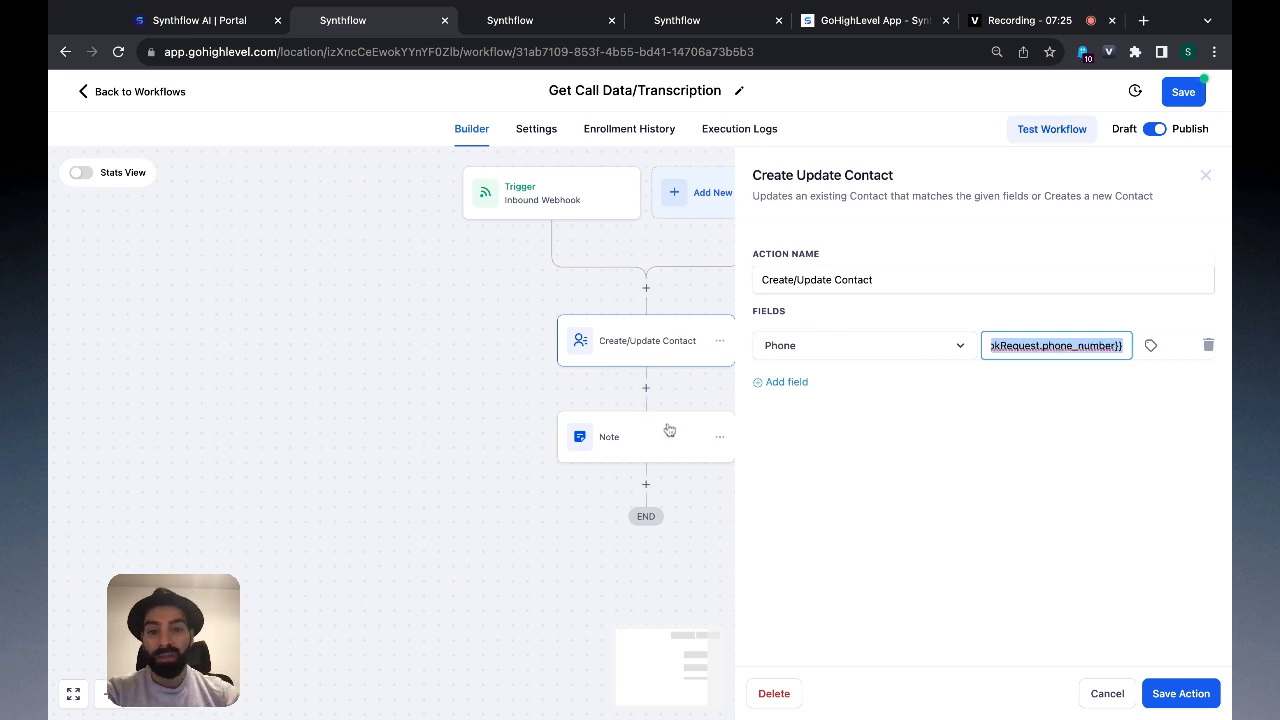
- In the Note action, add a "Duration" label above the duration variable and a "Status" label above the status variable
{"action": "left_click", "coordinate": [660, 443]}
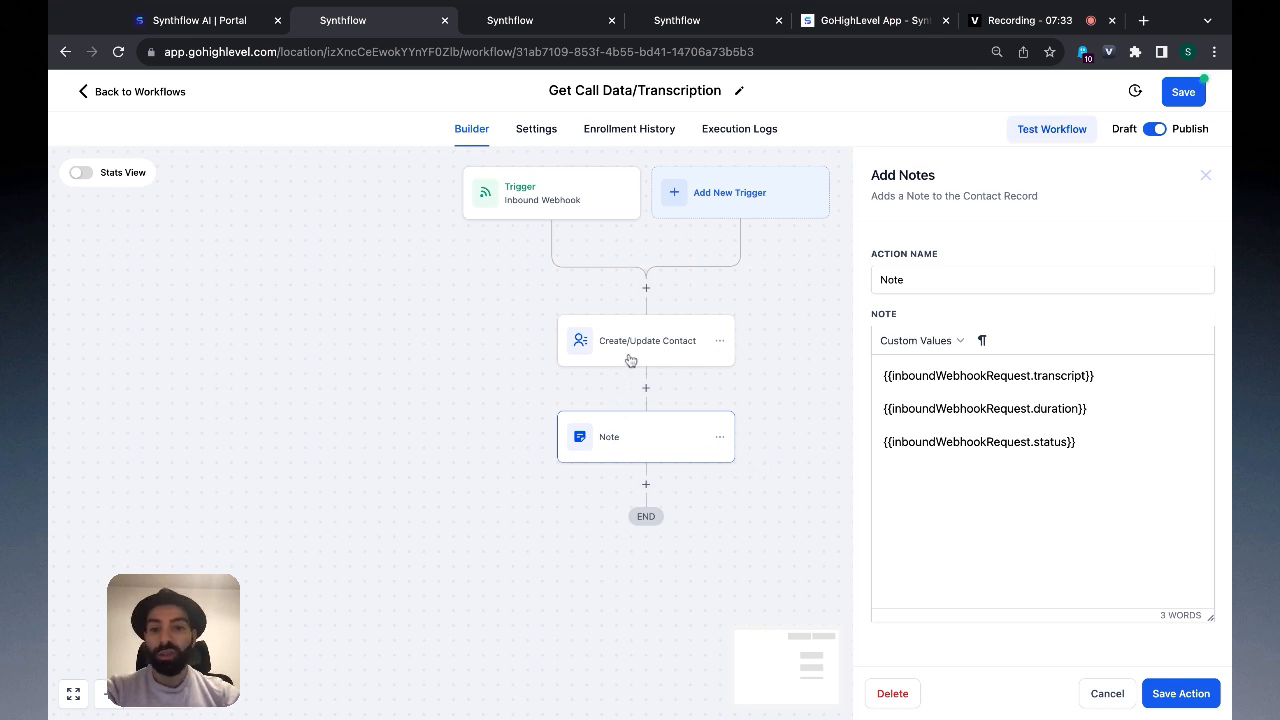
{"action": "triple_click", "coordinate": [999, 375]}
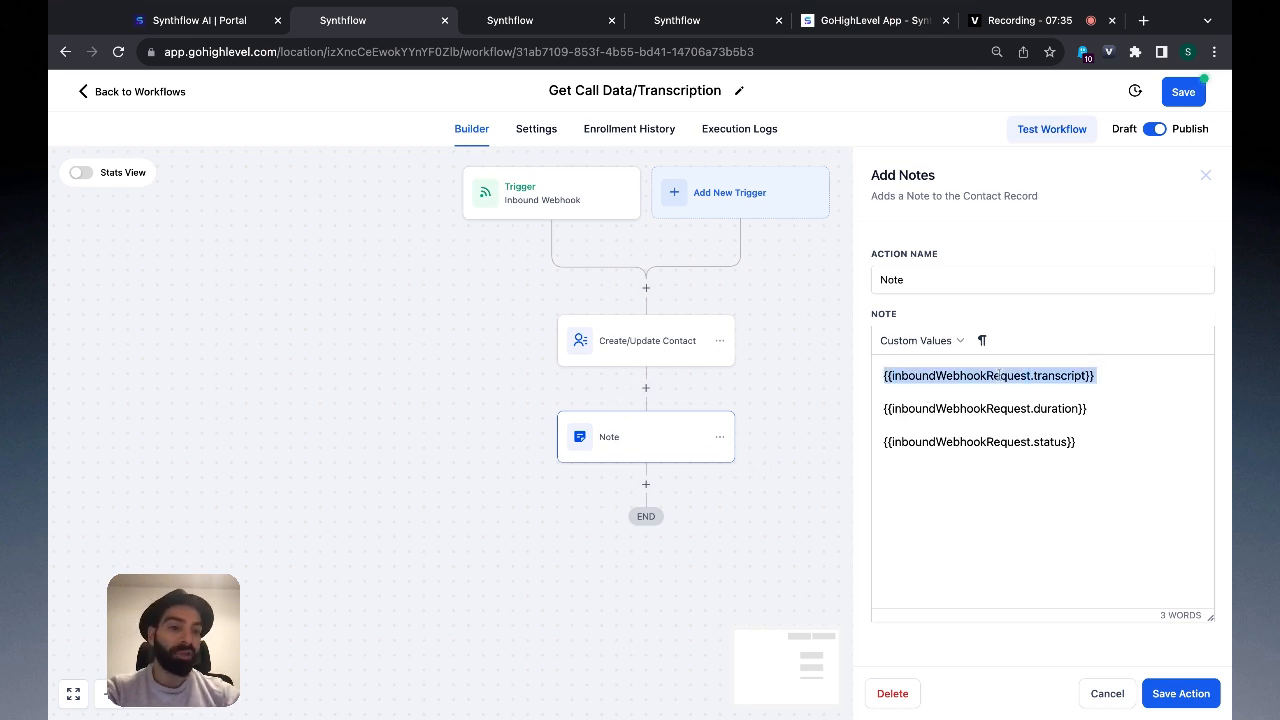
{"action": "double_click", "coordinate": [1005, 409]}
{"action": "double_click", "coordinate": [1037, 442]}
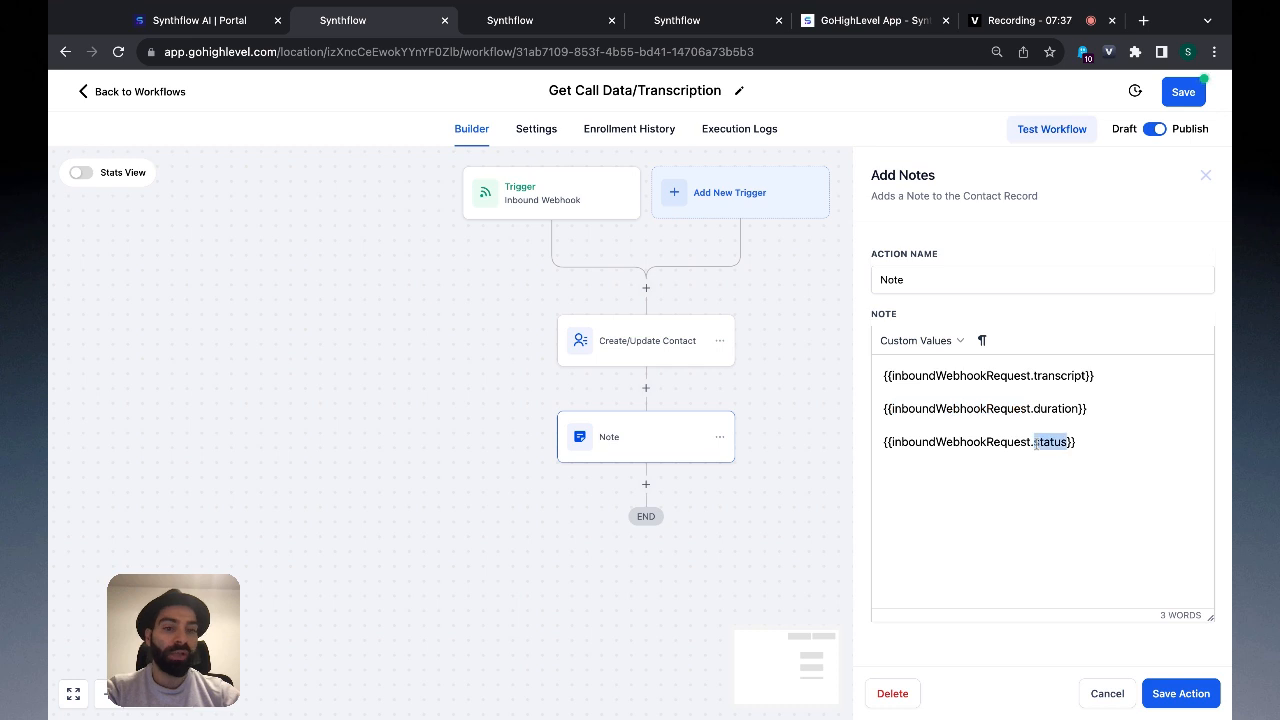
{"action": "left_click", "coordinate": [1097, 404]}
{"action": "left_click", "coordinate": [1062, 400]}
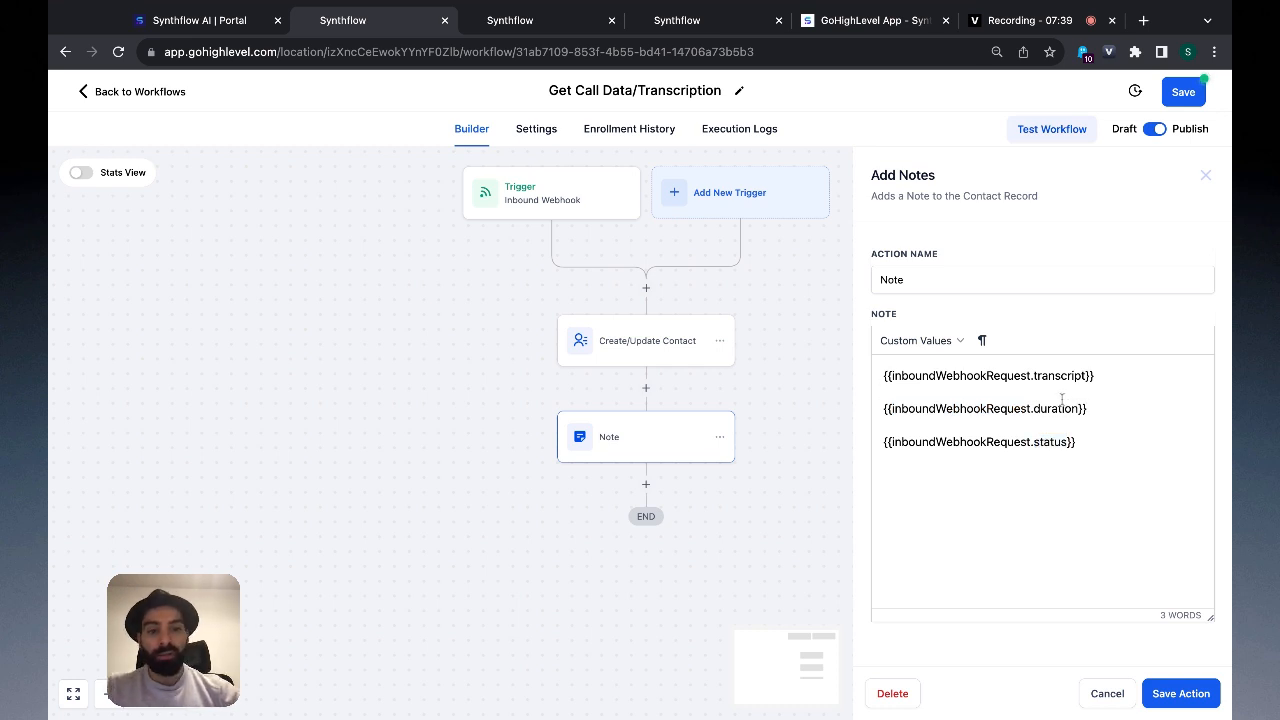
{"action": "key", "text": "Return"}
{"action": "type", "text": "Duration"}
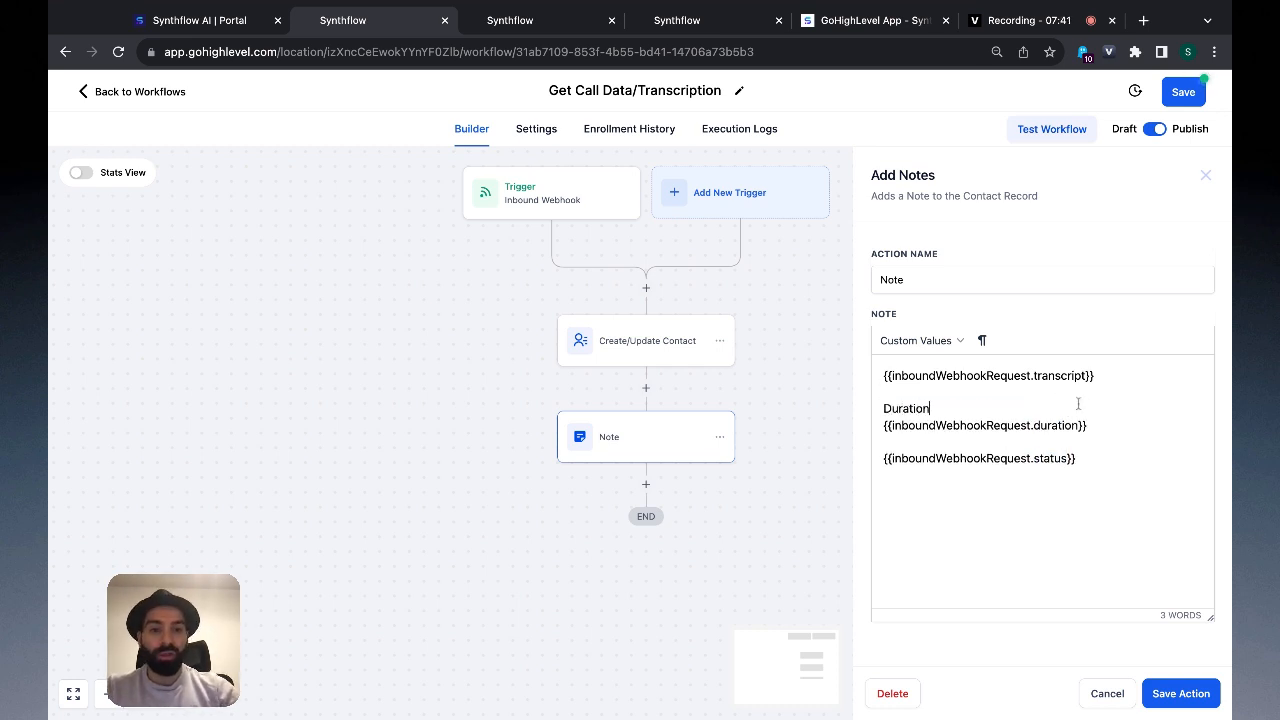
{"action": "left_click", "coordinate": [1195, 436]}
{"action": "key", "text": "Return"}
{"action": "type", "text": "Status"}
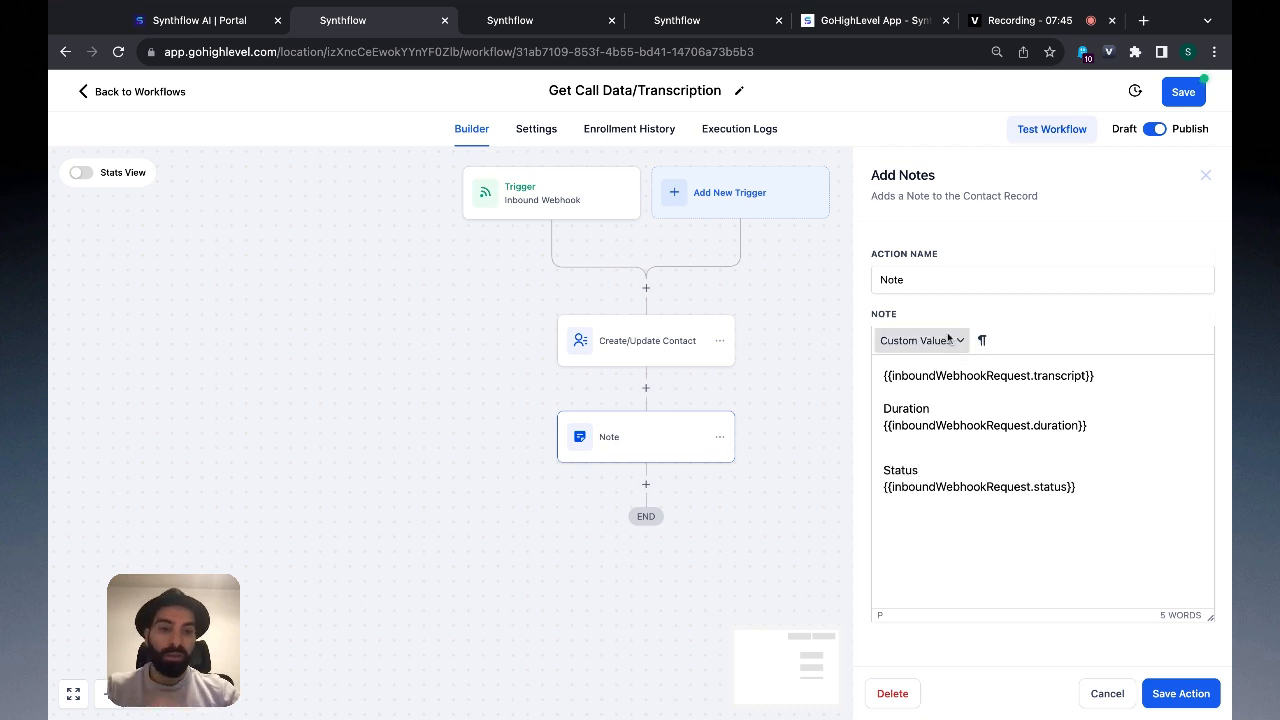
- Check the Inbound Webhook Trigger custom values available for the note, and save both the Note action and the workflow
{"action": "left_click", "coordinate": [1115, 485]}
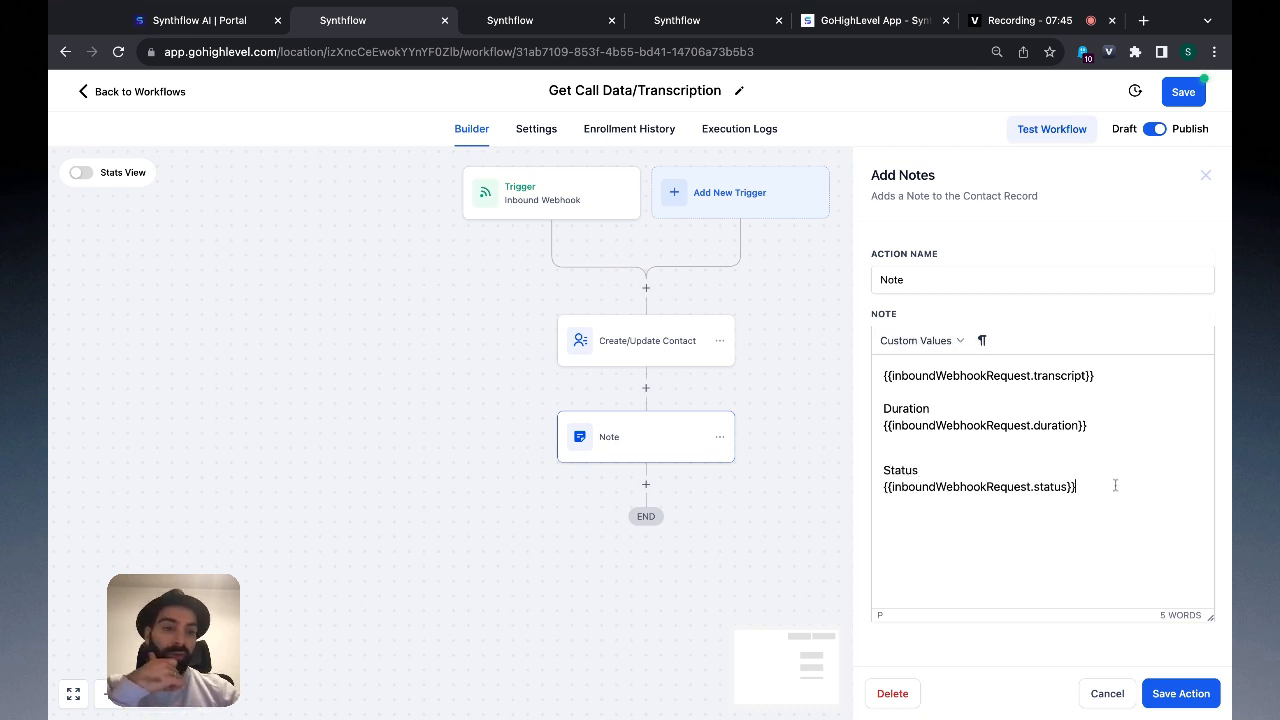
{"action": "key", "text": "Return"}
{"action": "left_click", "coordinate": [922, 341]}
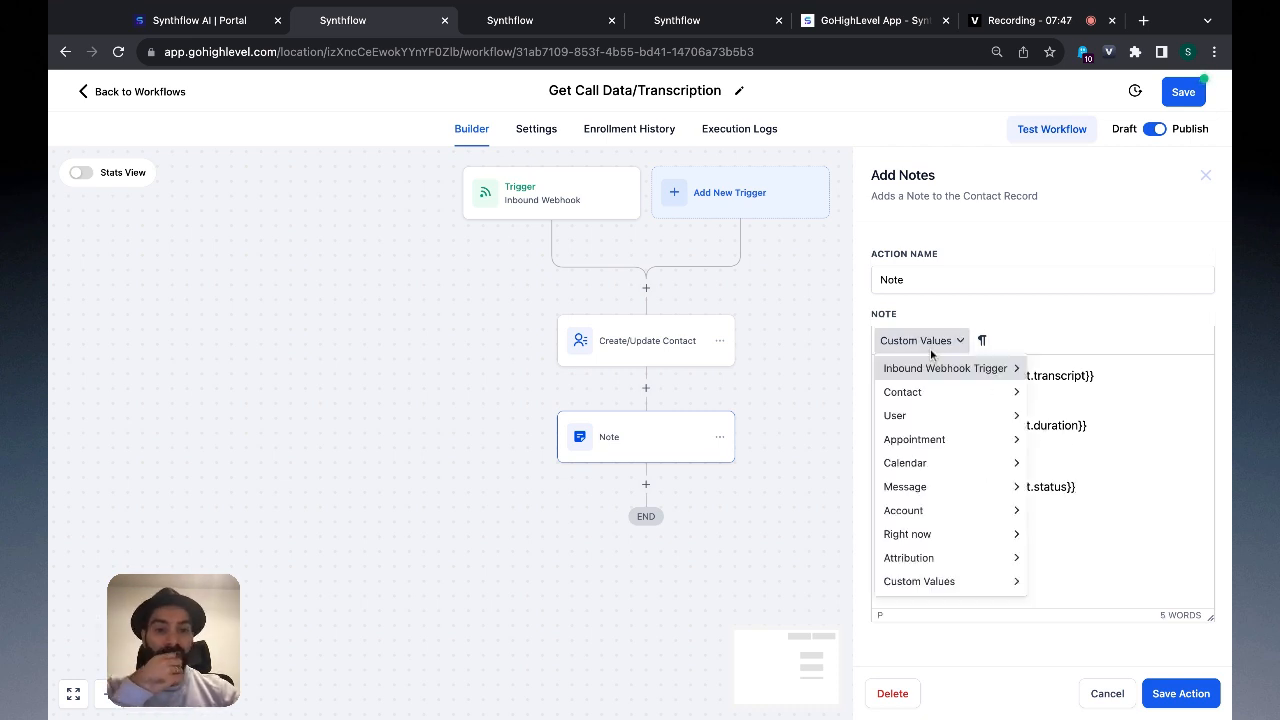
{"action": "mouse_move", "coordinate": [936, 376]}
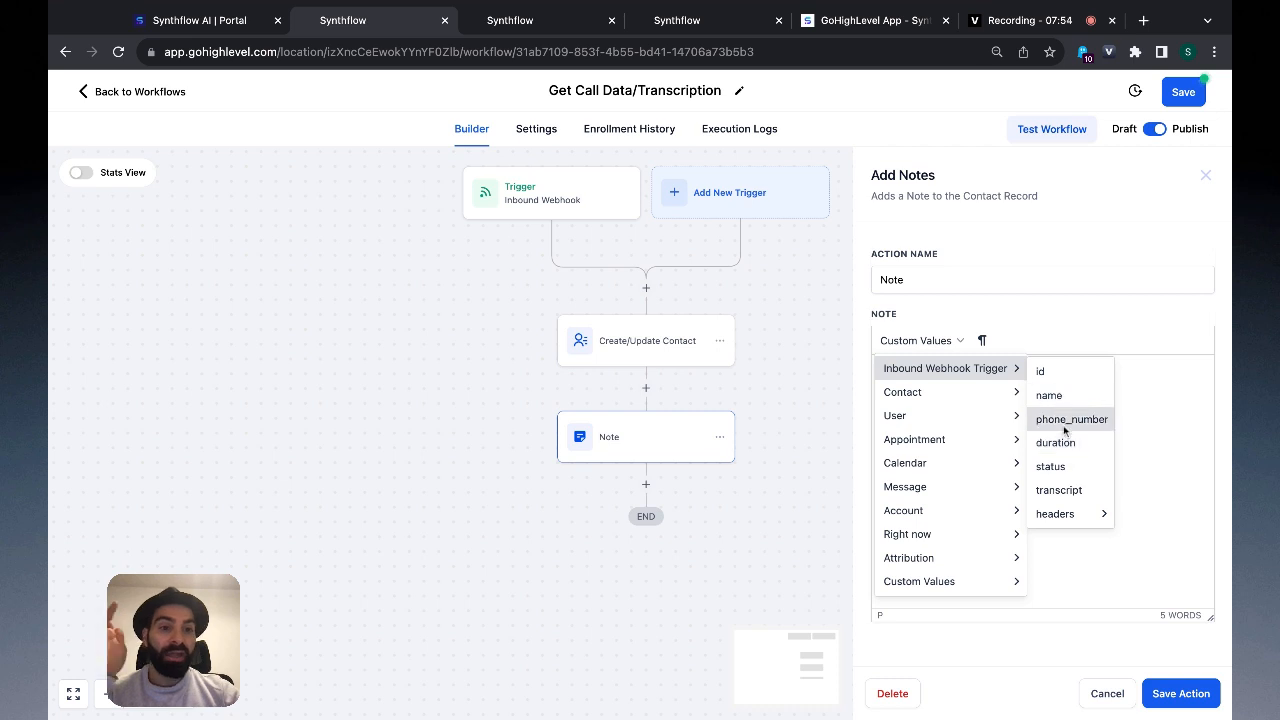
{"action": "left_click", "coordinate": [1186, 524]}
{"action": "left_click", "coordinate": [1181, 694]}
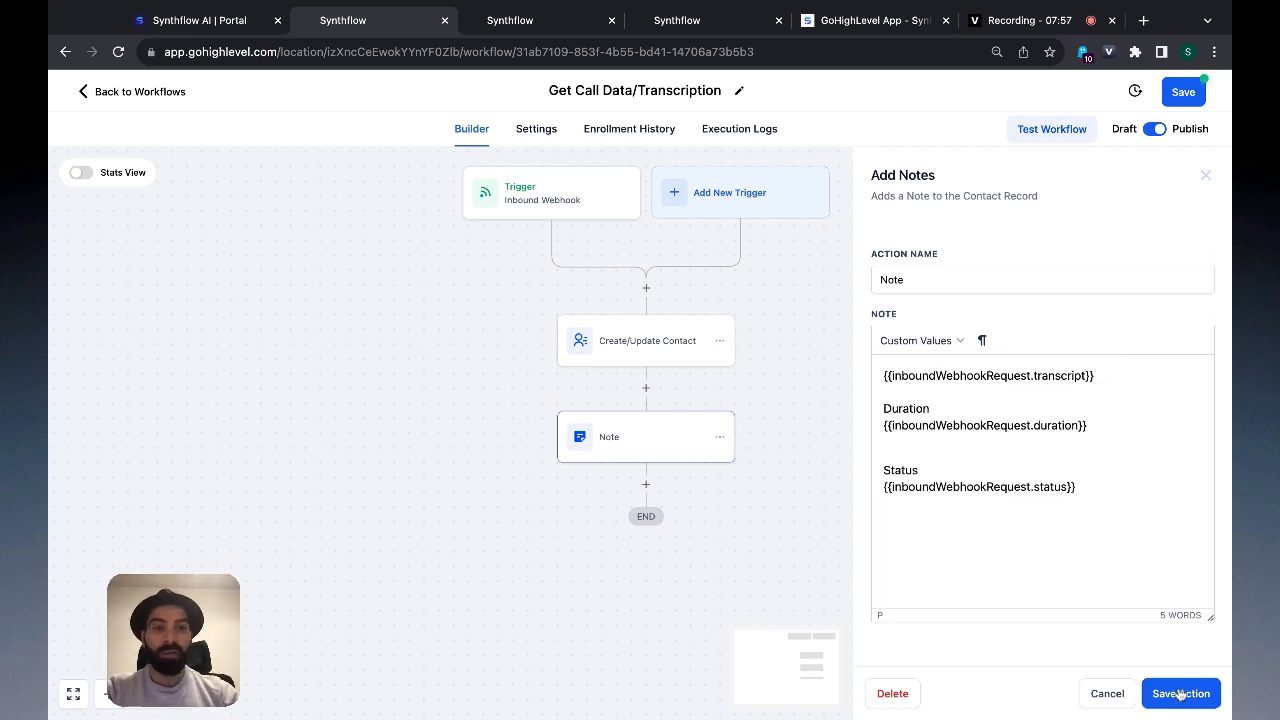
{"action": "left_click", "coordinate": [1189, 96]}
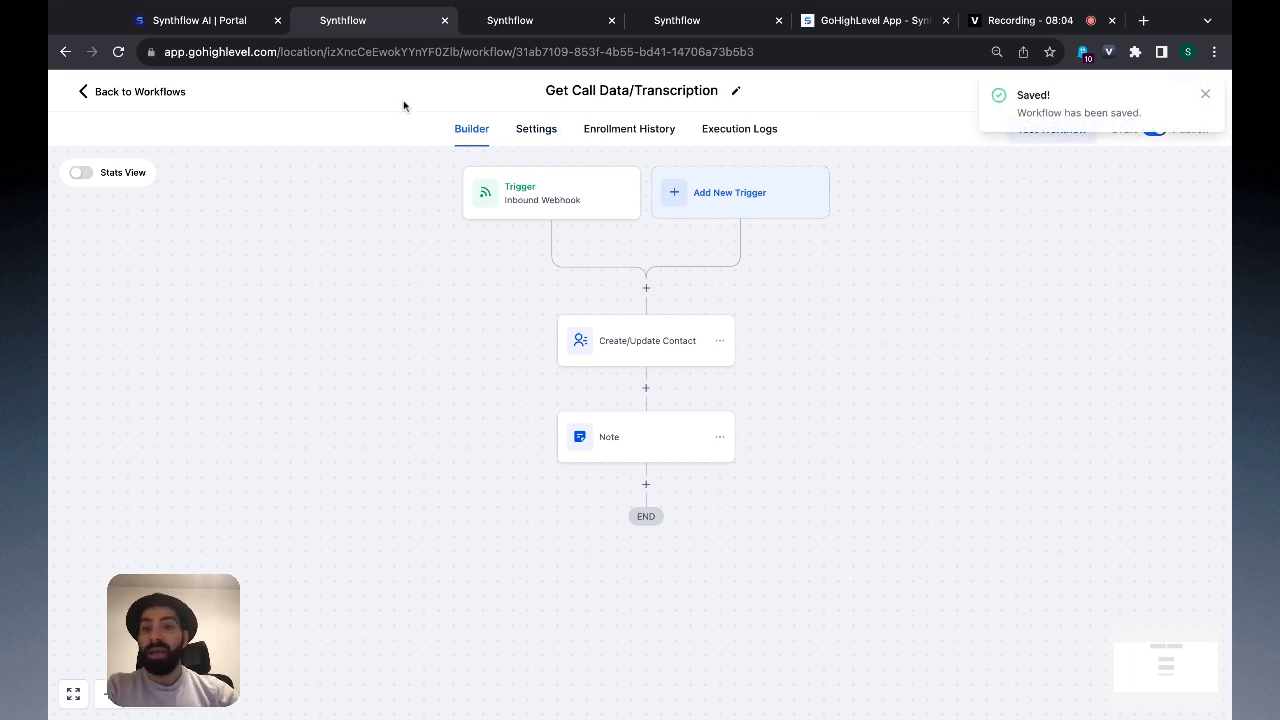
- Switch to the Make Phone Call workflow and run a test with the test contact that has no e-mail and carries the "call" tag
{"action": "left_click", "coordinate": [512, 28]}
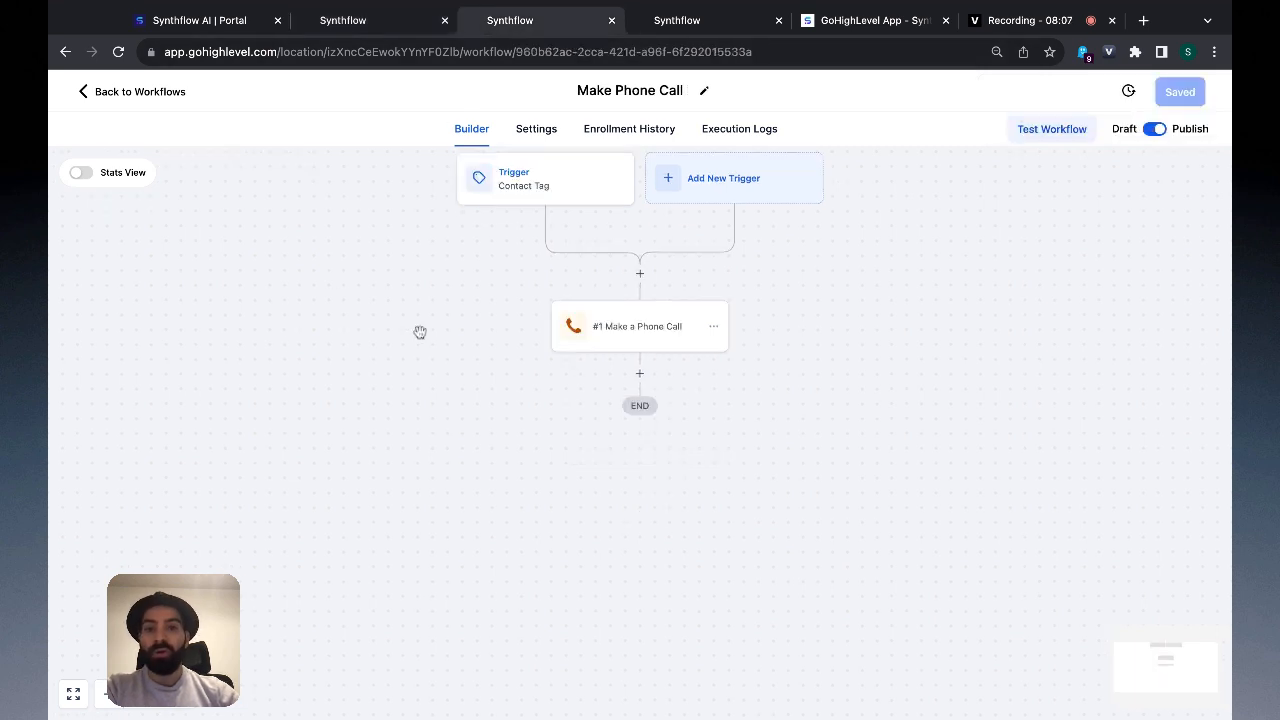
{"action": "scroll", "coordinate": [420, 332], "scroll_direction": "up", "scroll_amount": 2}
{"action": "scroll", "coordinate": [420, 332], "scroll_direction": "up", "scroll_amount": 3}
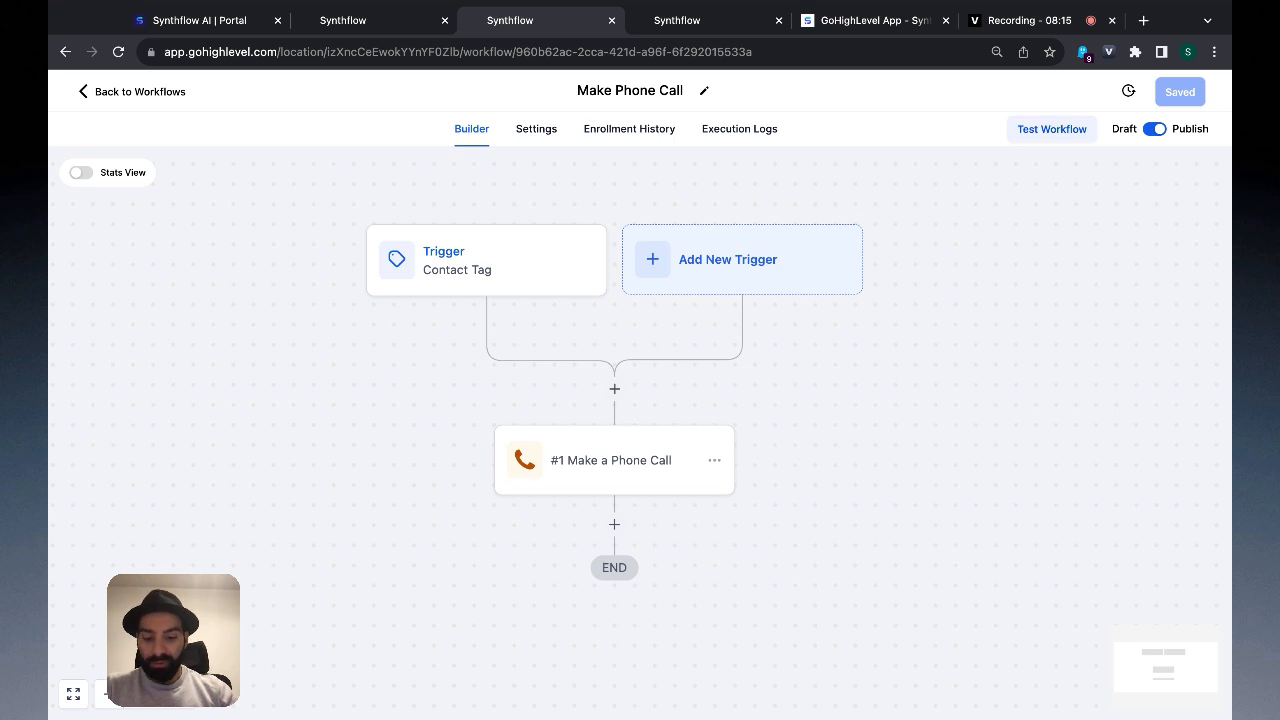
{"action": "left_click", "coordinate": [1050, 130]}
{"action": "left_click", "coordinate": [1030, 277]}
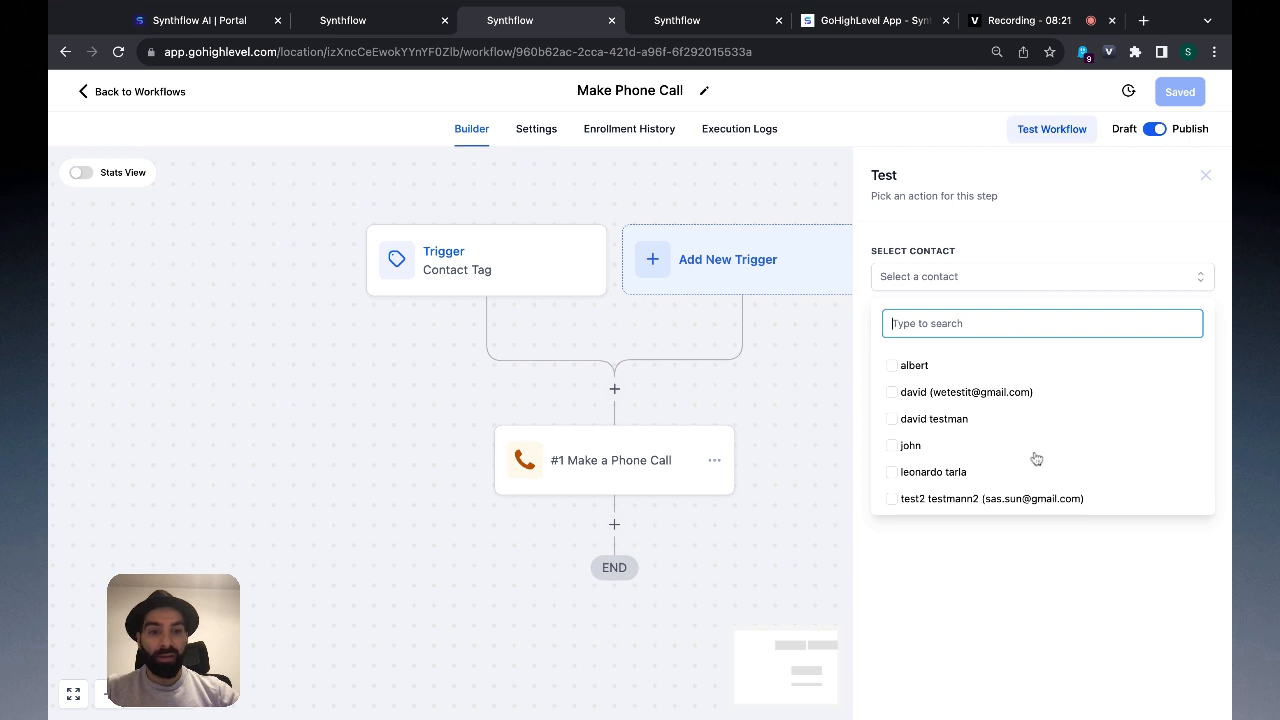
{"action": "left_click", "coordinate": [936, 421]}
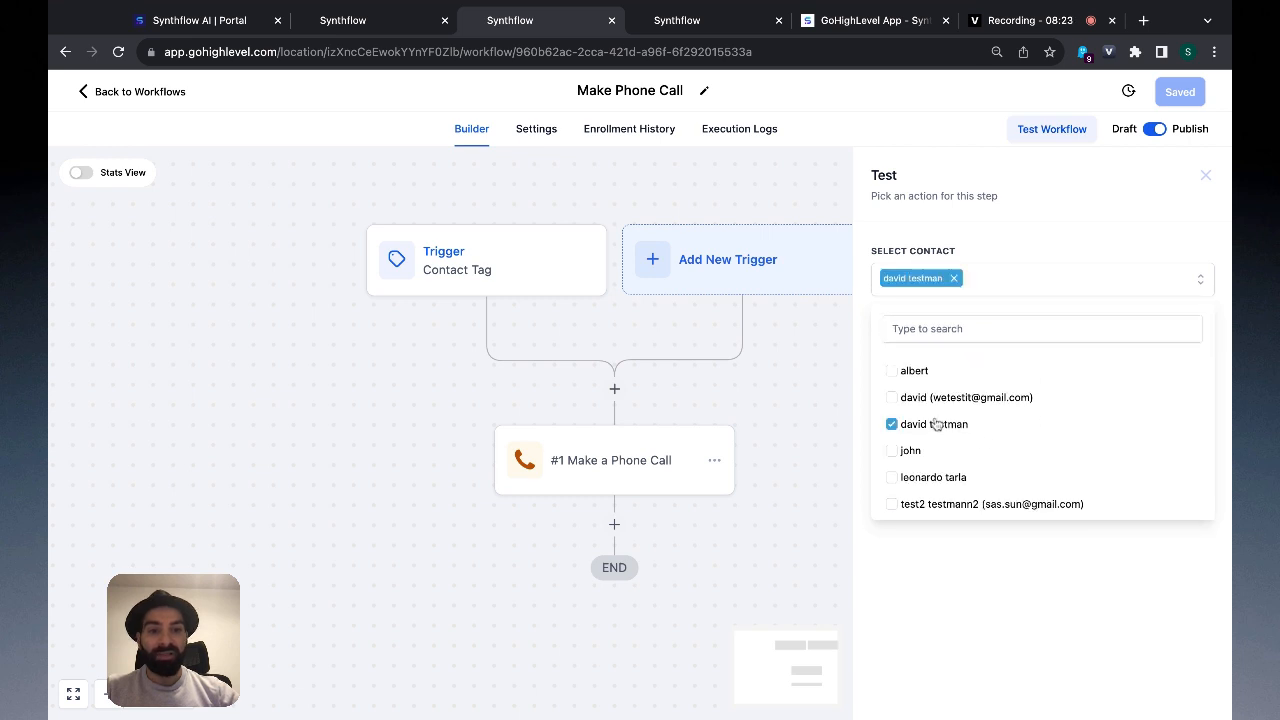
{"action": "left_click", "coordinate": [1019, 613]}
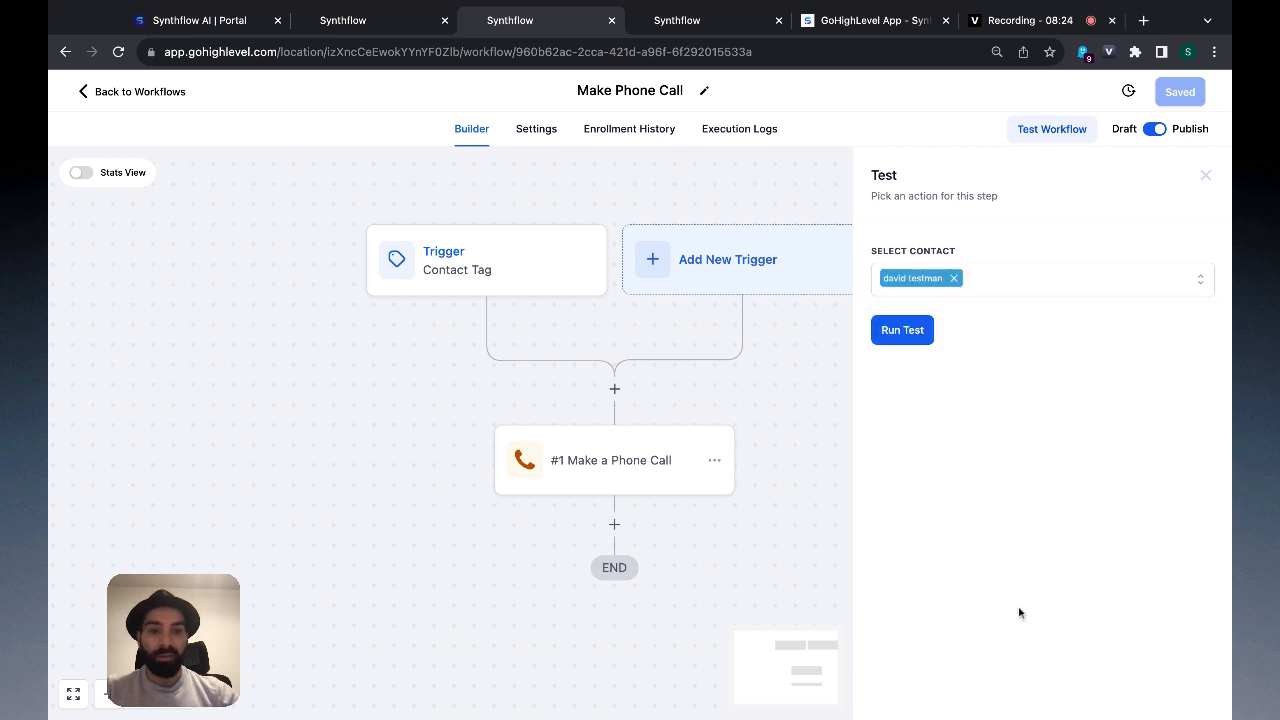
{"action": "left_click", "coordinate": [887, 333]}
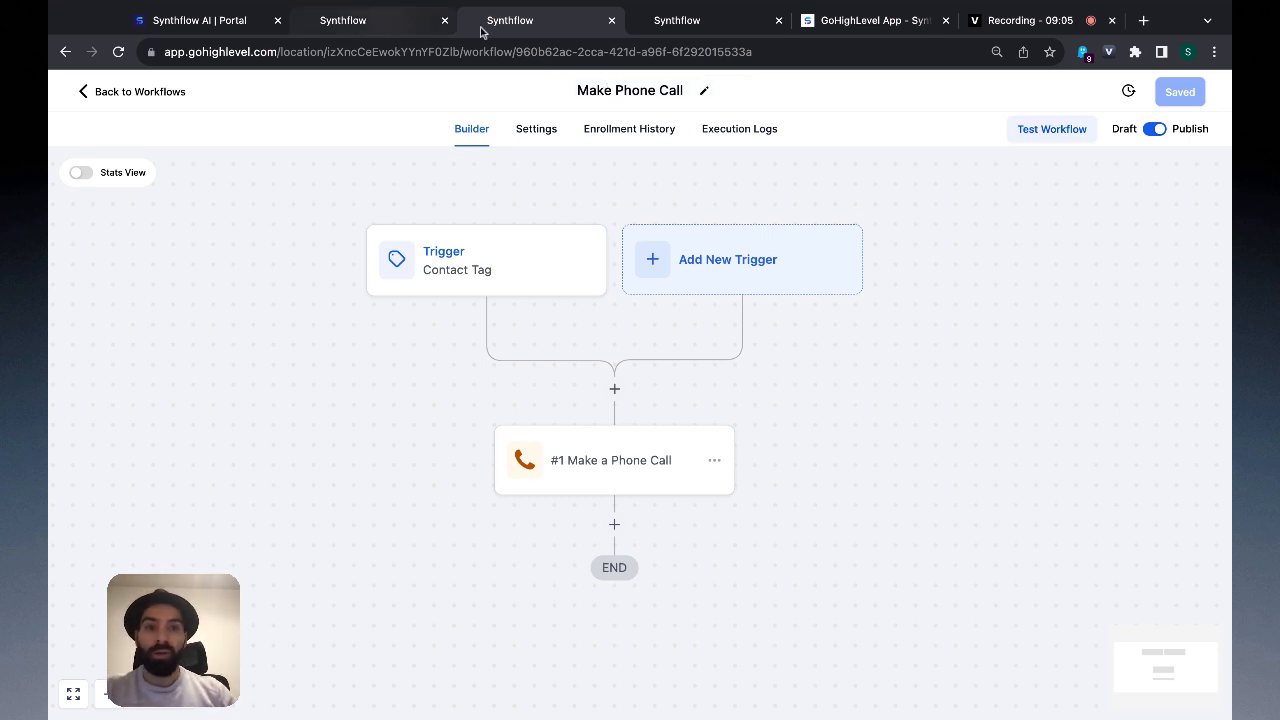
- Open the tested contact's notes in Contacts and check the transcription, duration and status in the newest note
{"action": "left_click", "coordinate": [697, 31]}
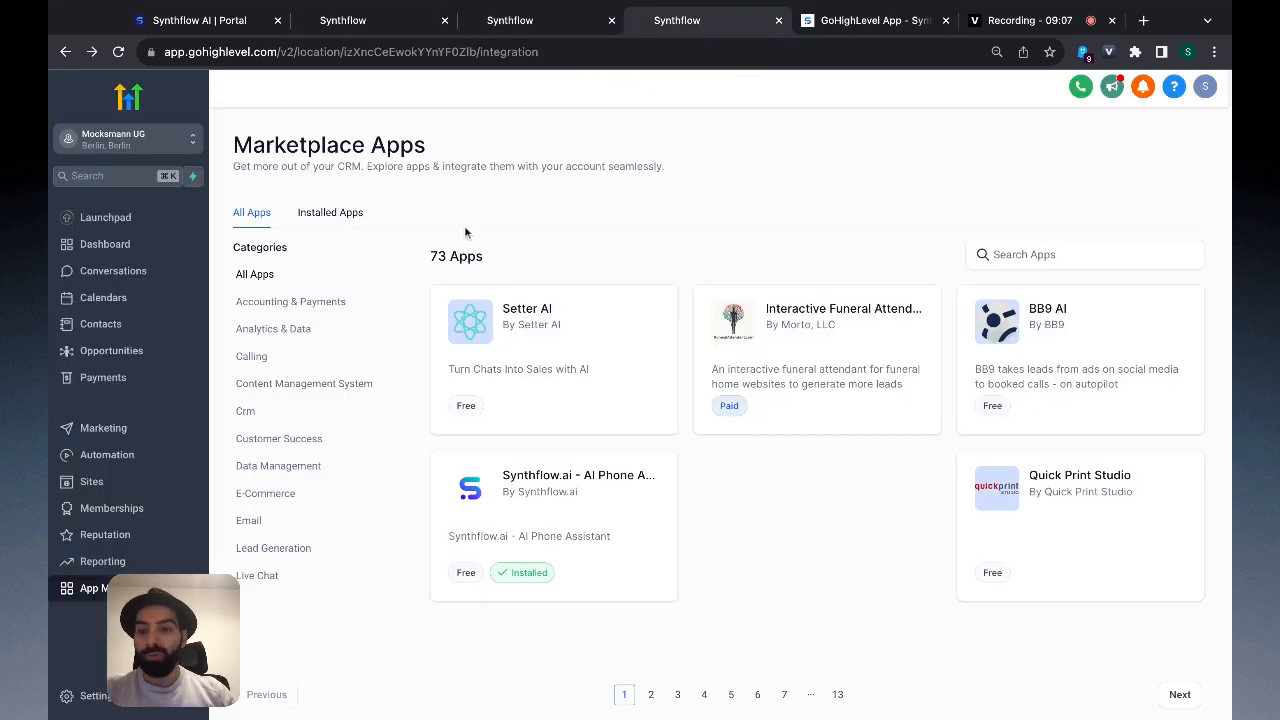
{"action": "left_click", "coordinate": [101, 324]}
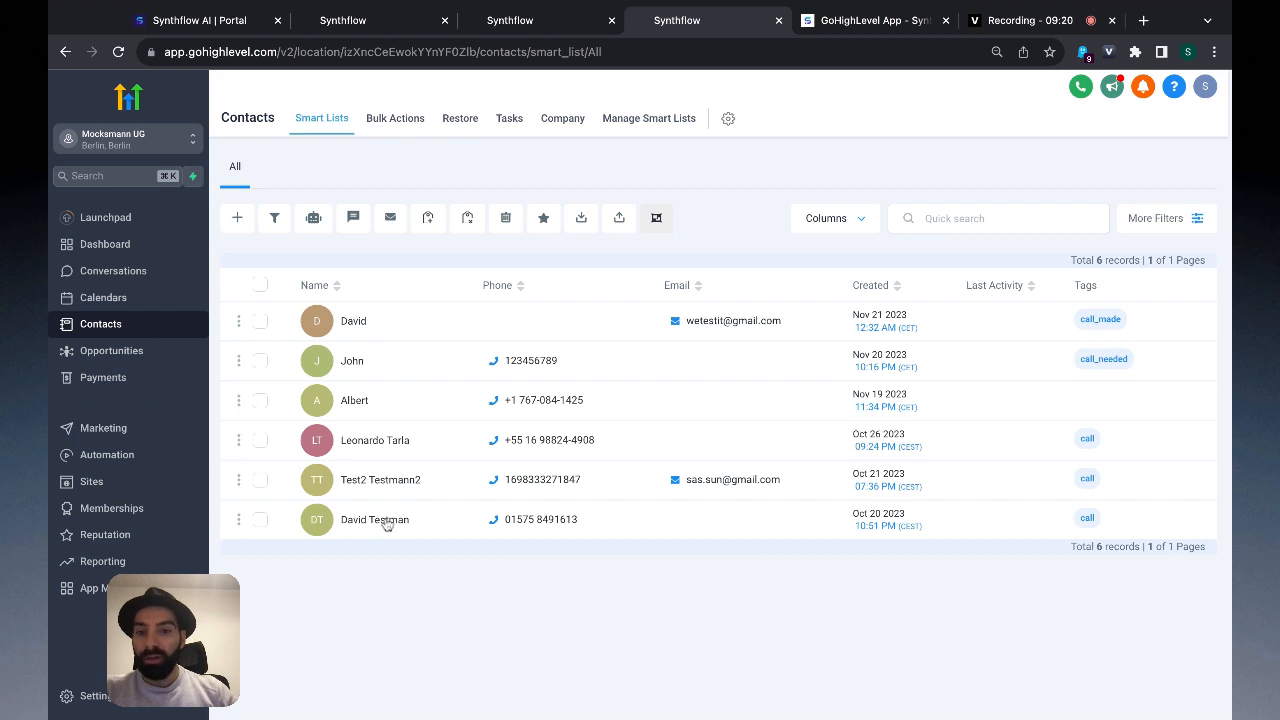
{"action": "left_click", "coordinate": [386, 521]}
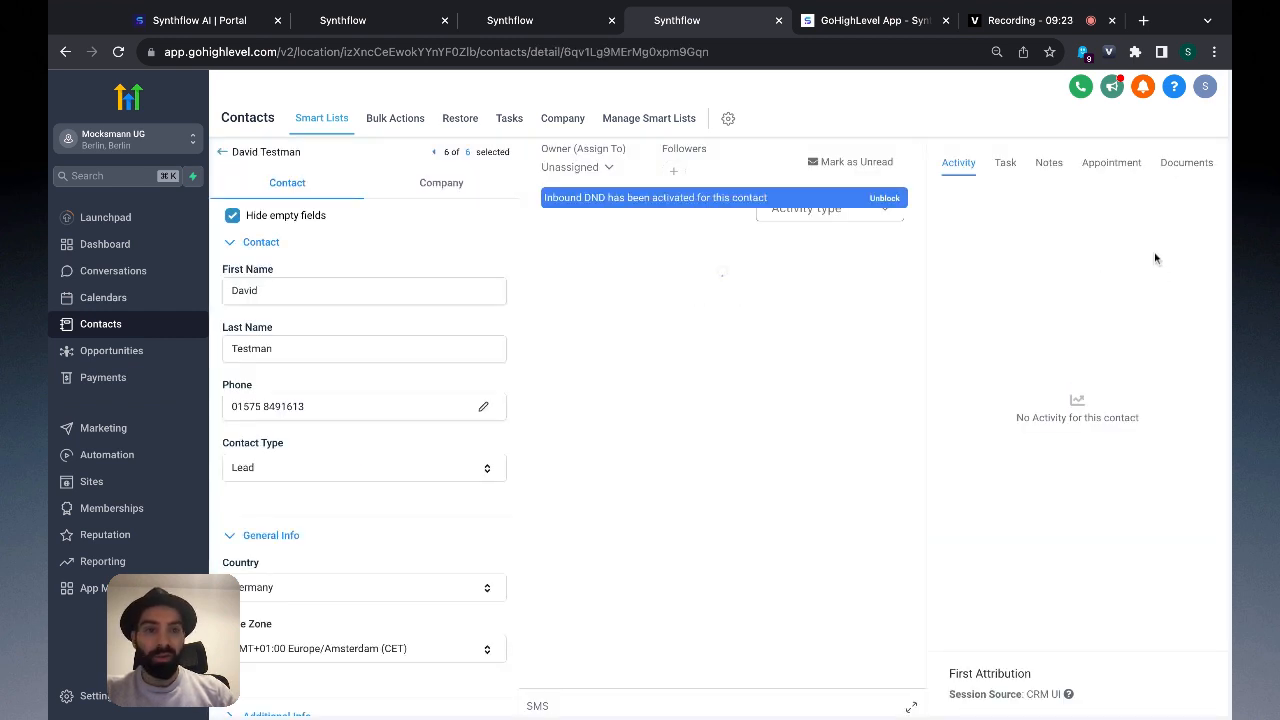
{"action": "left_click", "coordinate": [1057, 164]}
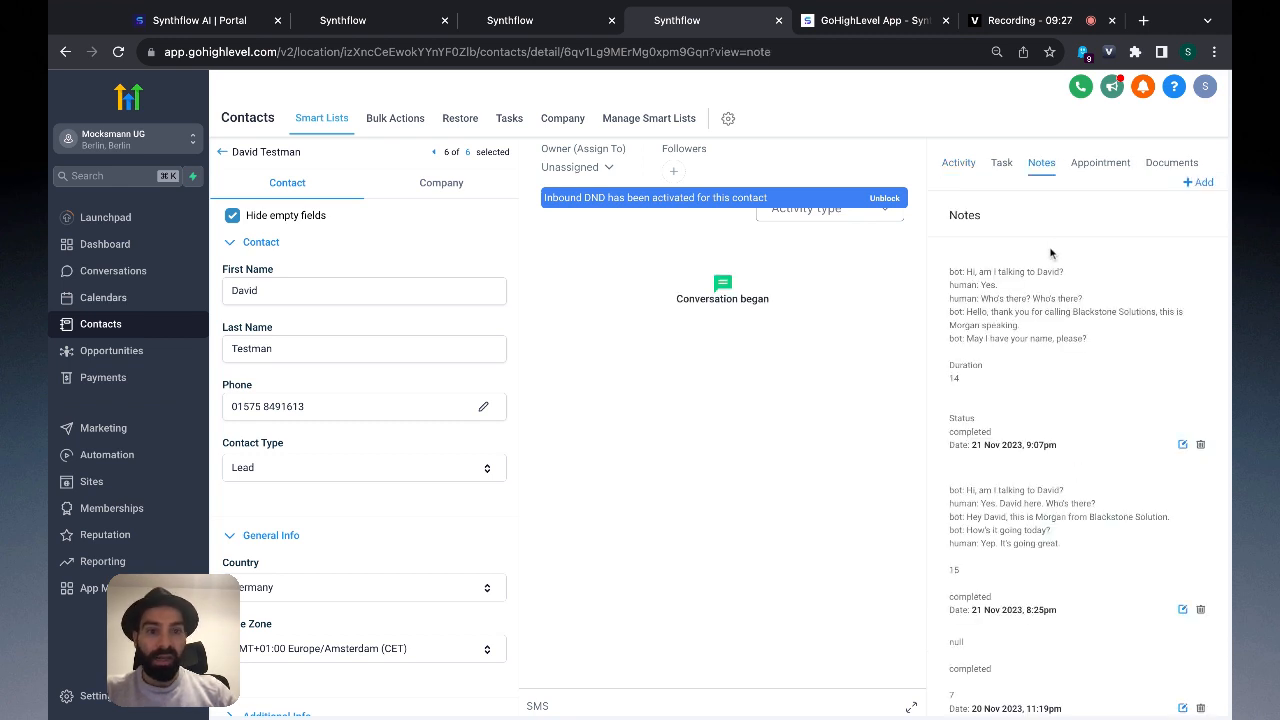
{"action": "left_click_drag", "start_coordinate": [1016, 271], "coordinate": [1087, 340]}
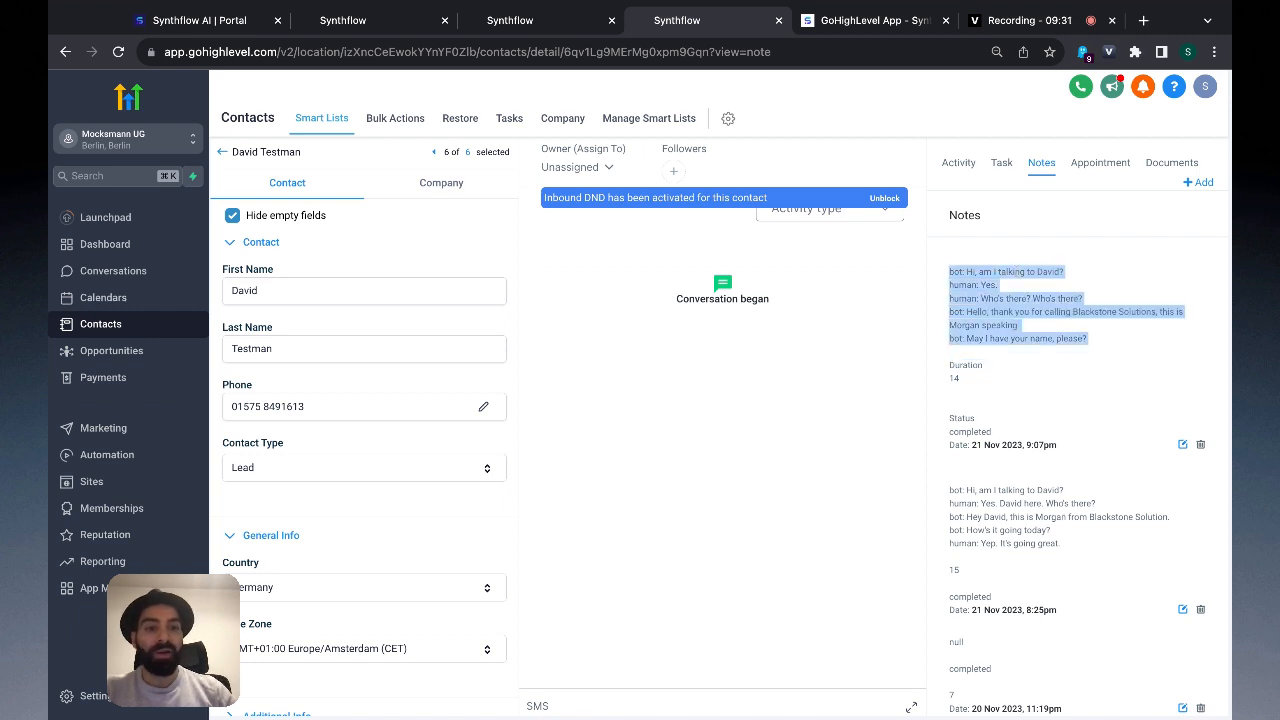
{"action": "triple_click", "coordinate": [970, 364]}
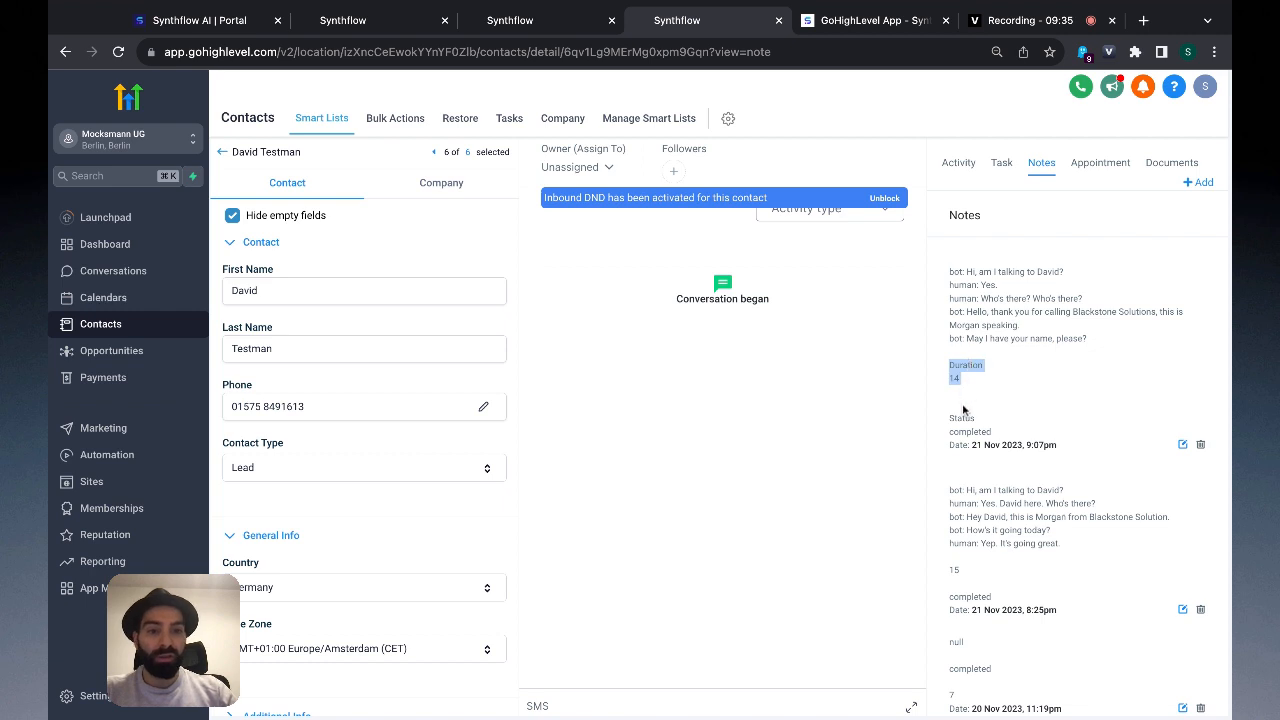
{"action": "triple_click", "coordinate": [961, 413]}
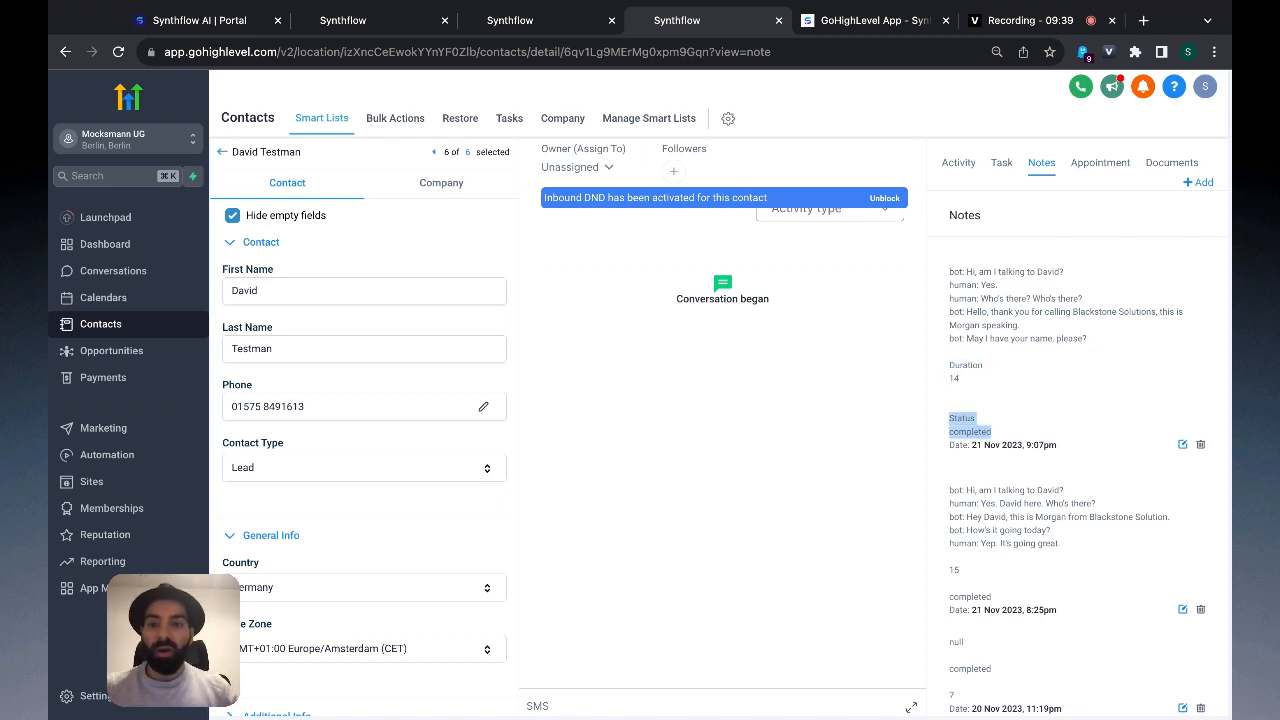
- Return from the Get Call Data/Transcription workflow to the Agent One workflow list, and switch to the Synthflow agent's HighLevel deployment page
{"action": "left_click", "coordinate": [548, 33]}
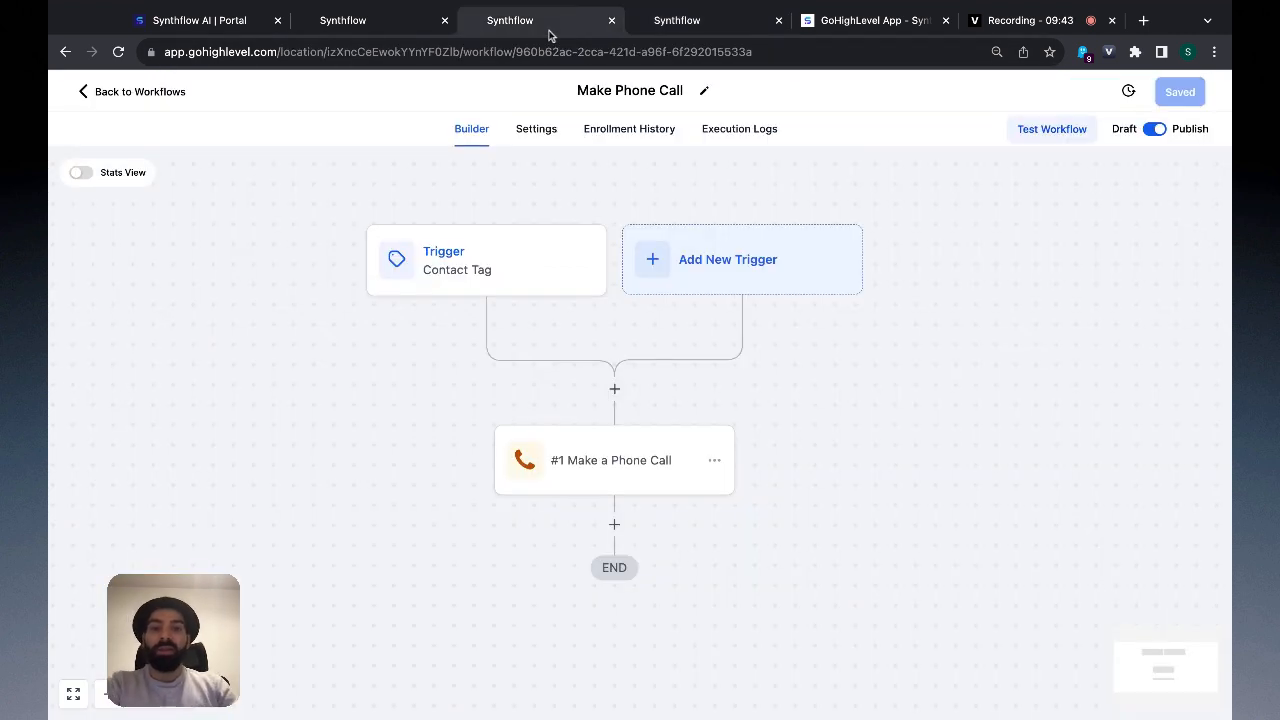
{"action": "left_click", "coordinate": [385, 21]}
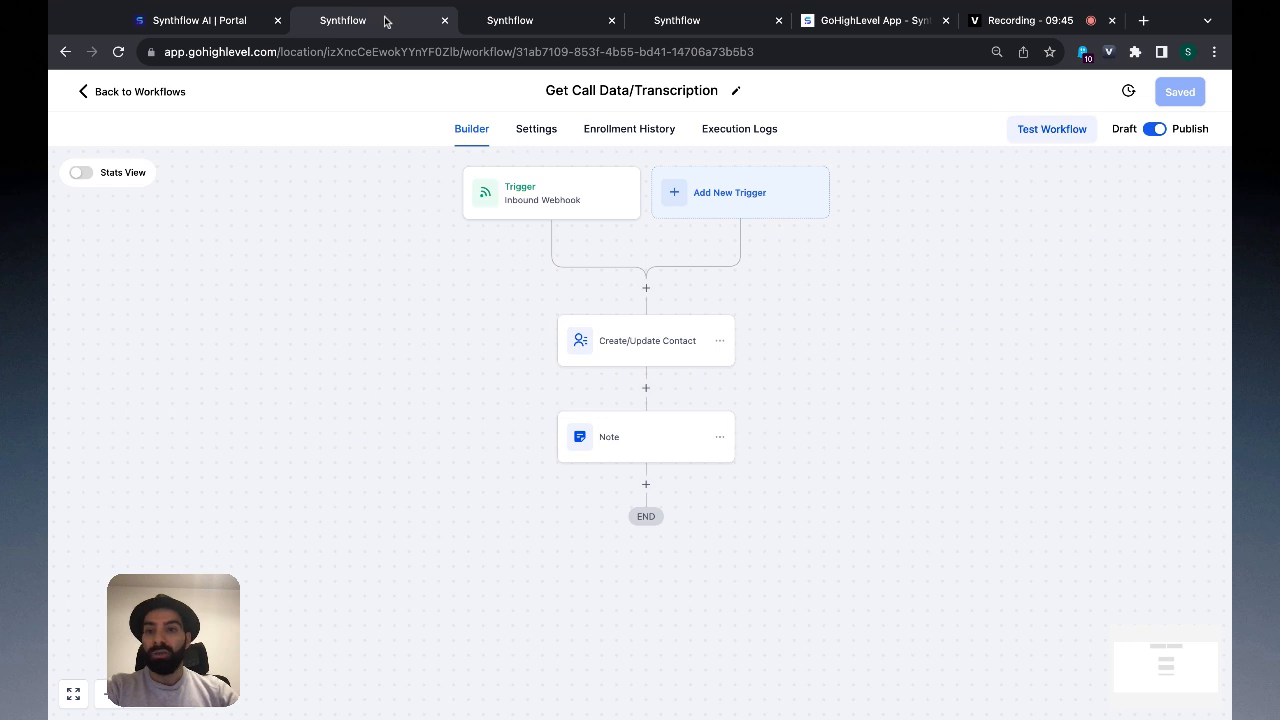
{"action": "left_click", "coordinate": [84, 93]}
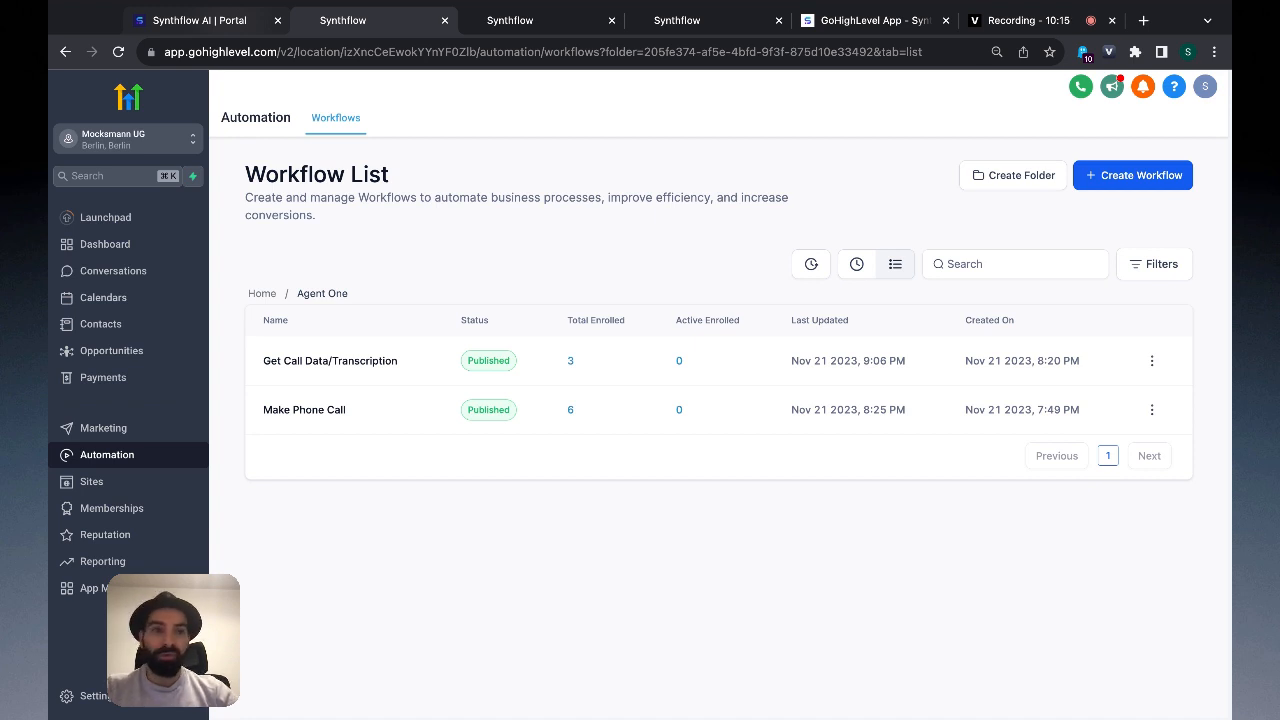
{"action": "left_click", "coordinate": [200, 20]}
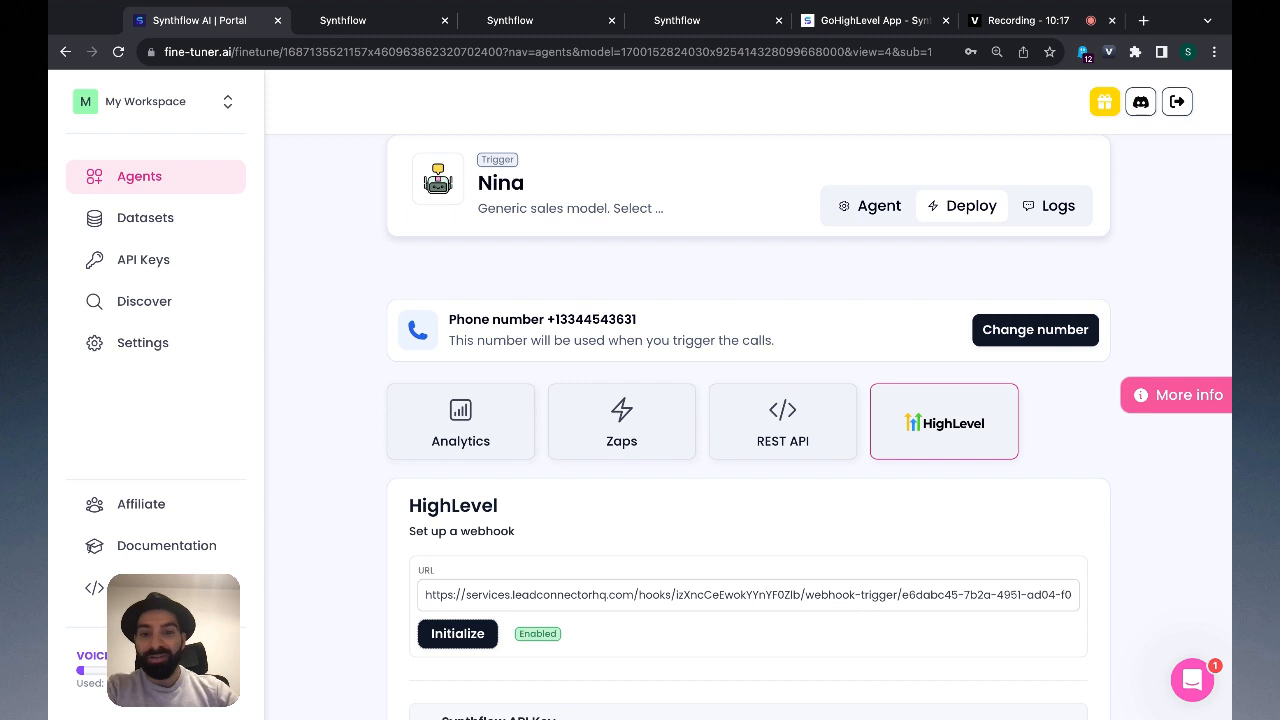